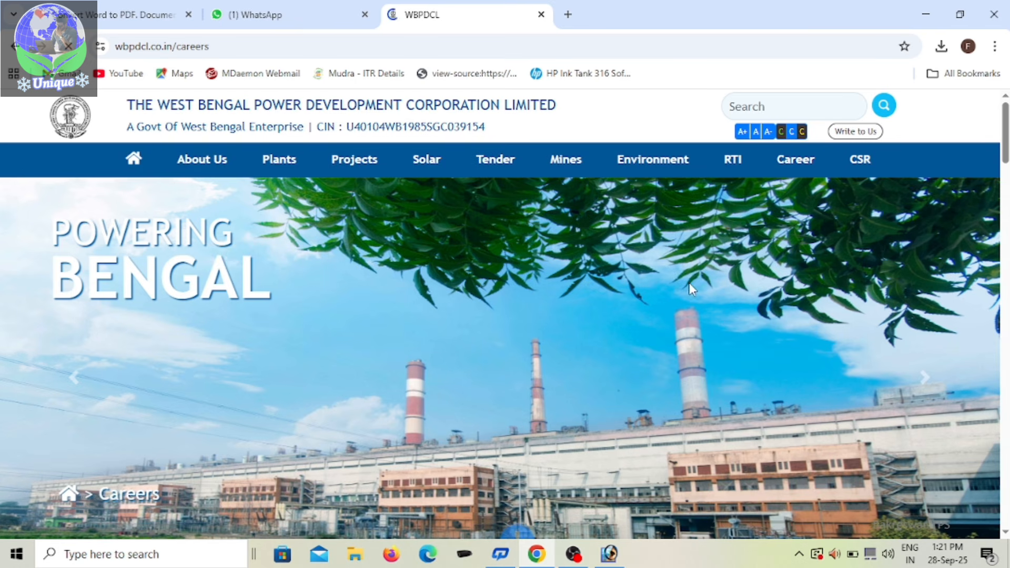
Step: Open the online application for Employment Notification WBPDCL/Recruitment/2025/06, dismissing the instructions and agreeing to the personal-data consent
{"action": "scroll", "coordinate": [689, 279], "scroll_direction": "down", "scroll_amount": 3}
{"action": "scroll", "coordinate": [689, 279], "scroll_direction": "up", "scroll_amount": 3}
{"action": "scroll", "coordinate": [642, 400], "scroll_direction": "down", "scroll_amount": 10}
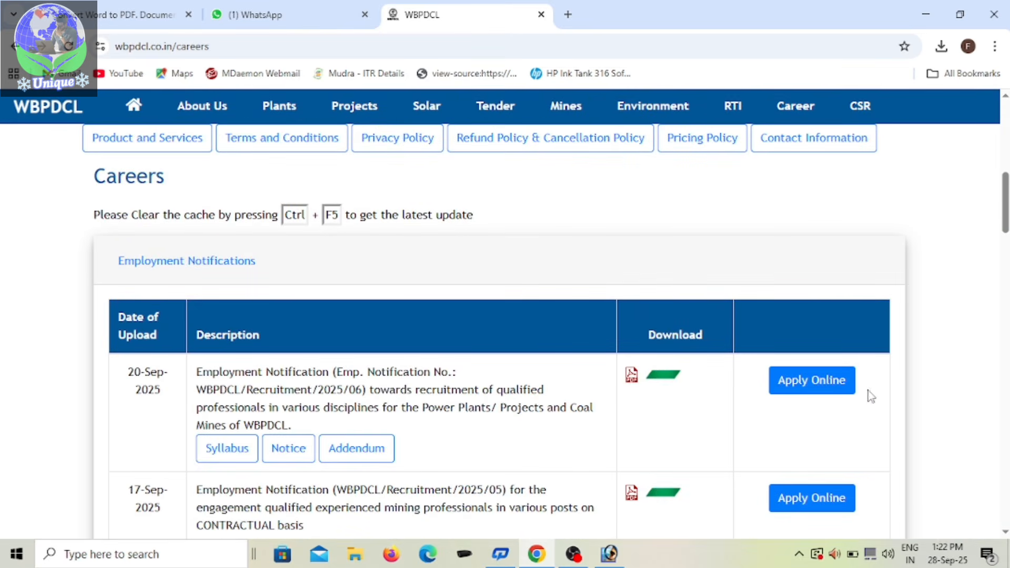
{"action": "left_click", "coordinate": [792, 387]}
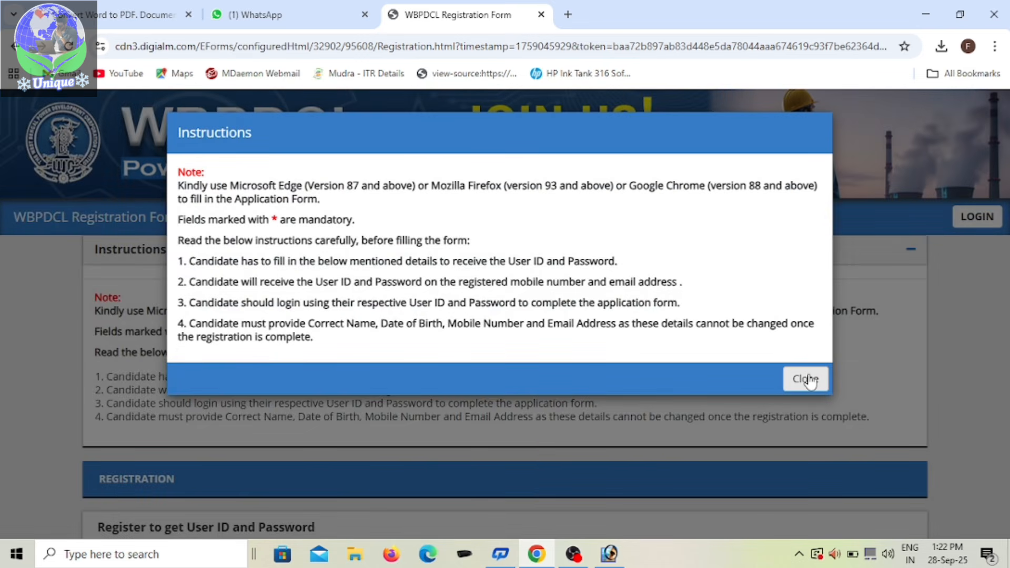
{"action": "left_click", "coordinate": [810, 381]}
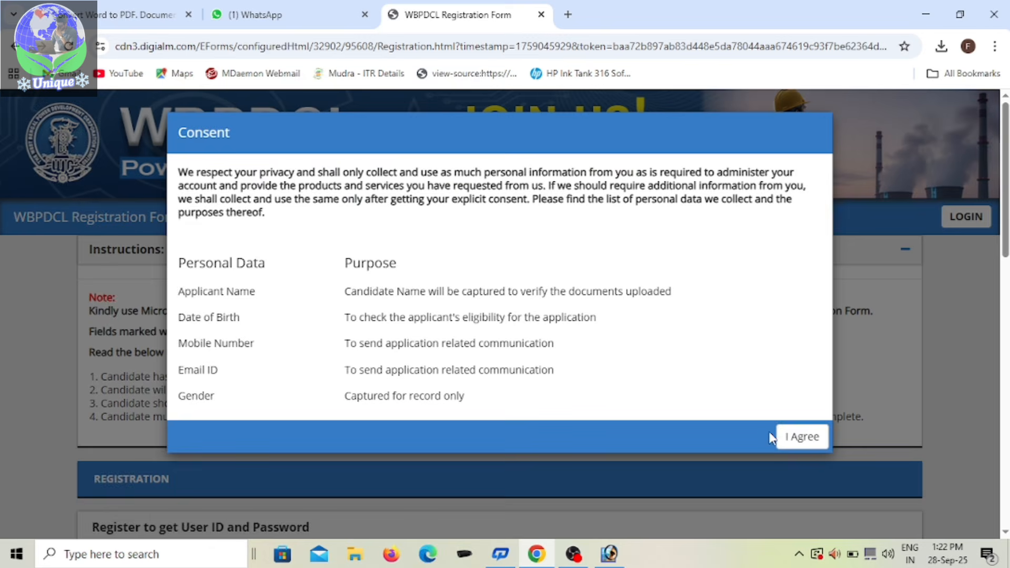
{"action": "left_click", "coordinate": [812, 439]}
Step: Enter the candidate's first and last name in the registration form
{"action": "scroll", "coordinate": [422, 352], "scroll_direction": "down", "scroll_amount": 6}
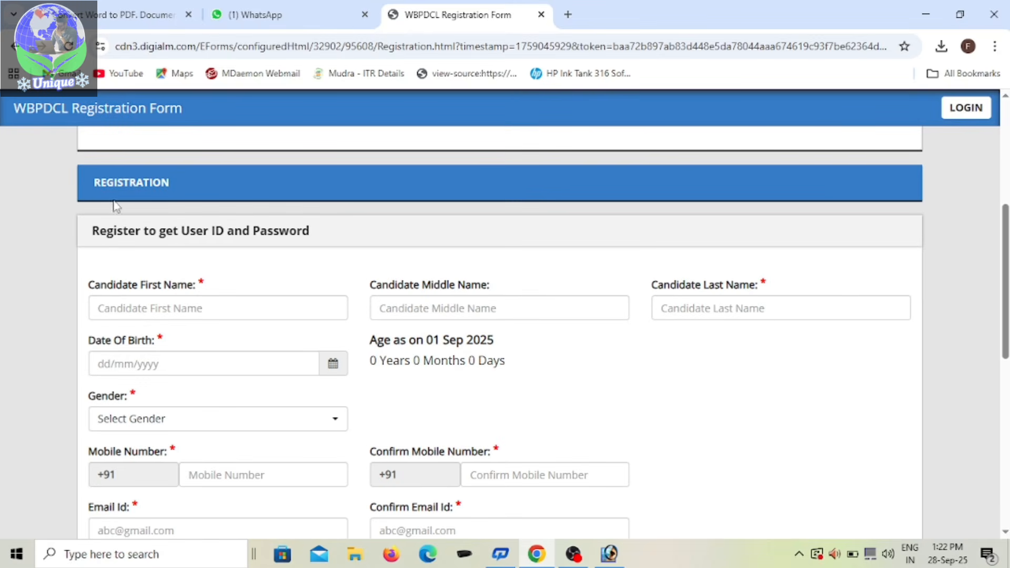
{"action": "left_click", "coordinate": [206, 311]}
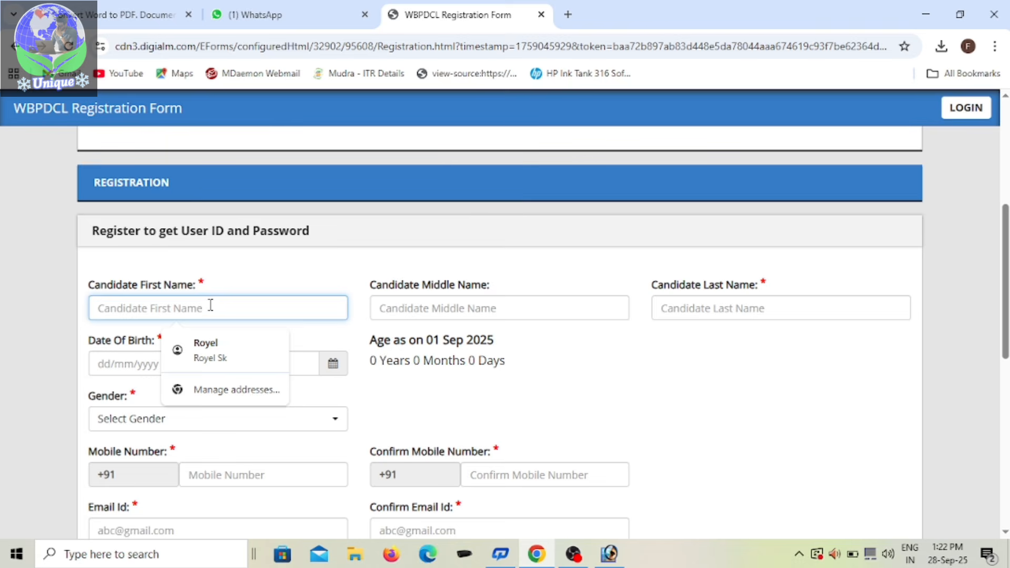
{"action": "scroll", "coordinate": [210, 305], "scroll_direction": "down", "scroll_amount": 1}
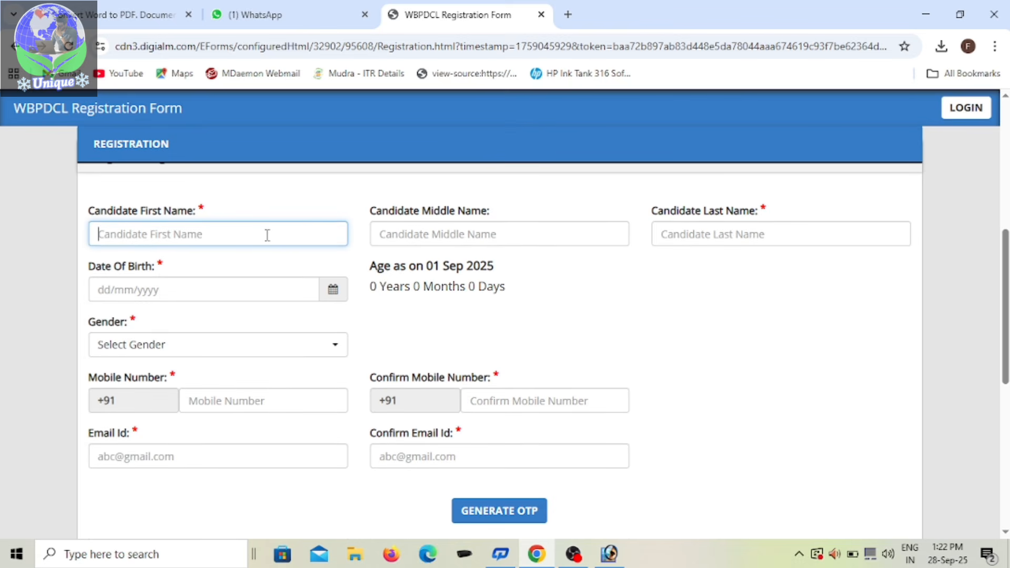
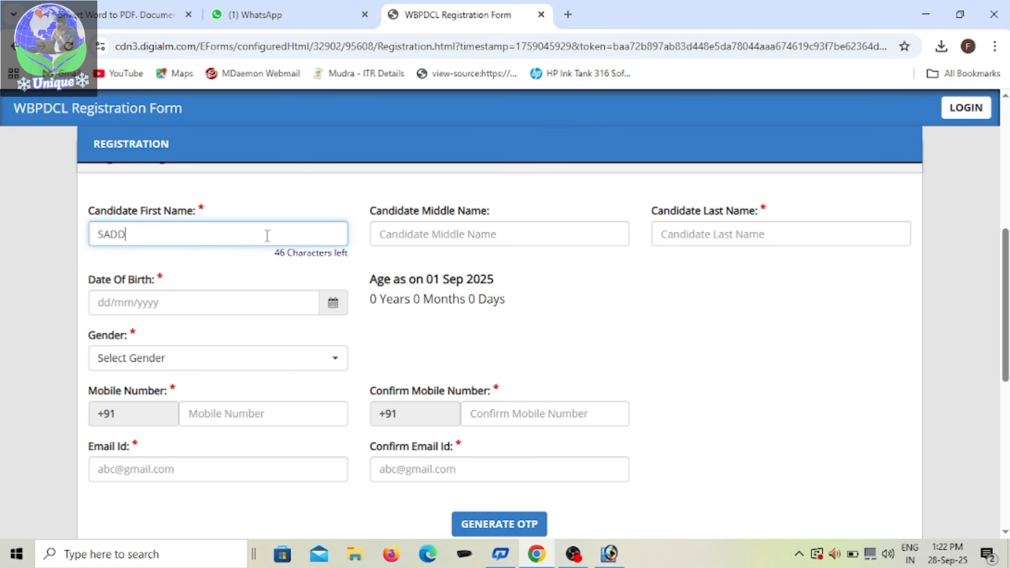
{"action": "left_click", "coordinate": [705, 234]}
{"action": "type", "text": "SK"}
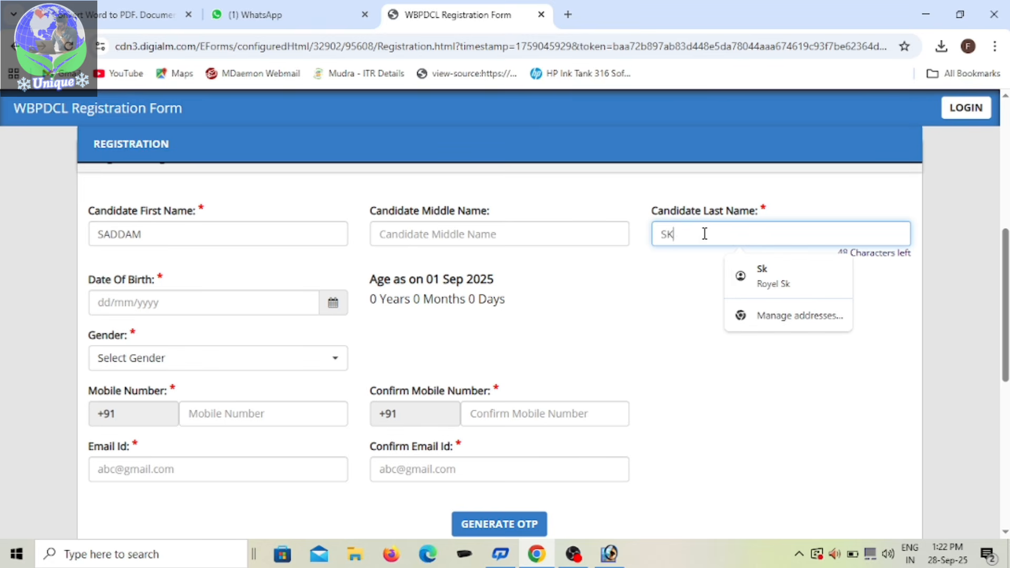
{"action": "left_click", "coordinate": [337, 310]}
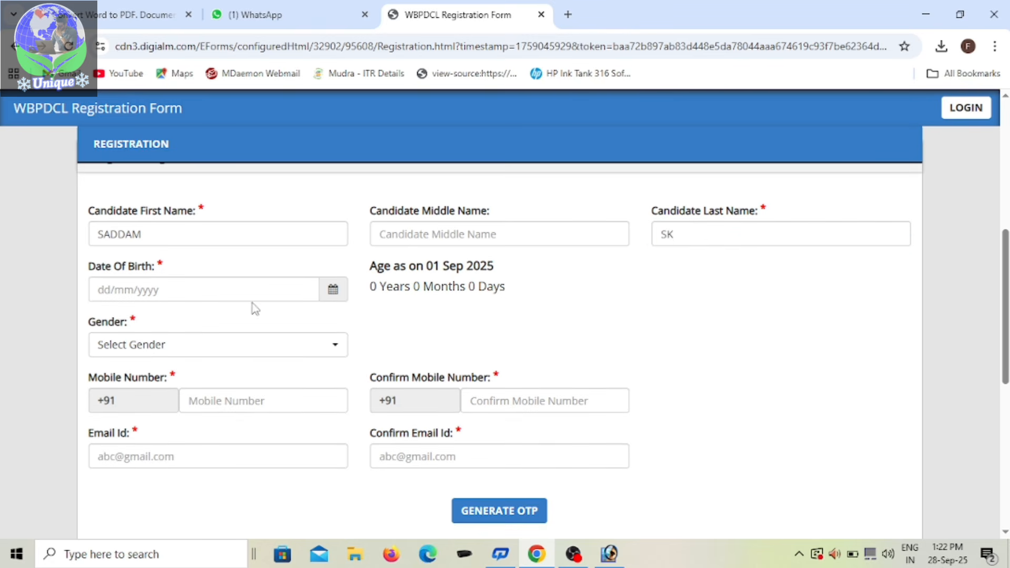
Step: Set the candidate's date of birth and choose Male as the gender
{"action": "left_click", "coordinate": [332, 289]}
{"action": "left_click", "coordinate": [199, 318]}
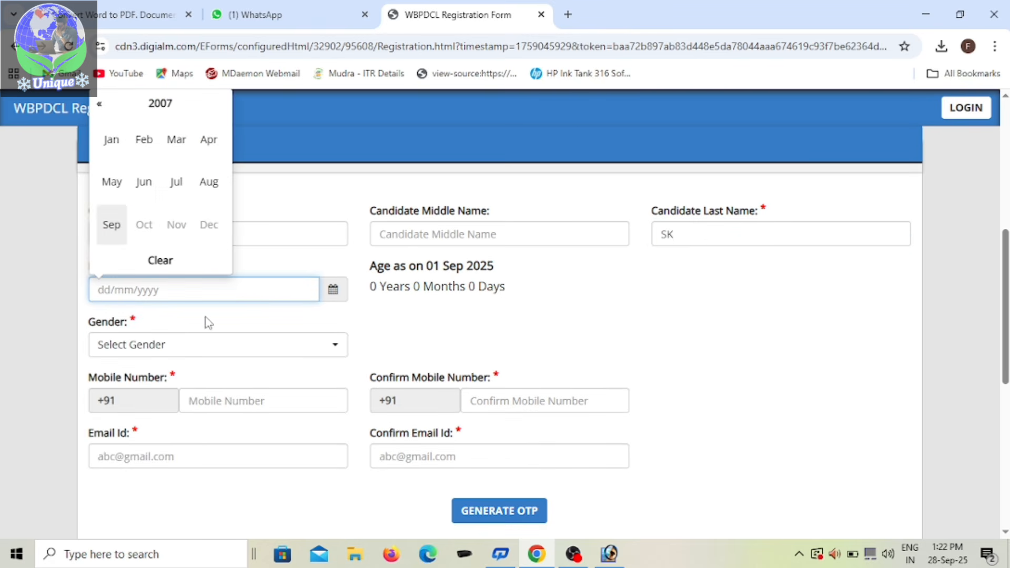
{"action": "left_click", "coordinate": [163, 105]}
{"action": "left_click", "coordinate": [177, 141]}
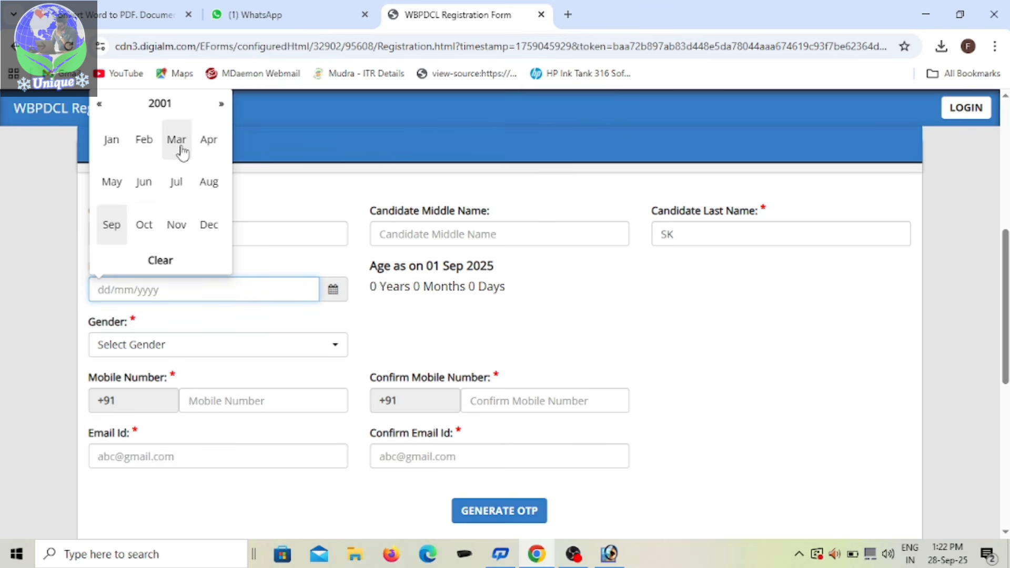
{"action": "left_click", "coordinate": [110, 226]}
{"action": "left_click", "coordinate": [123, 384]}
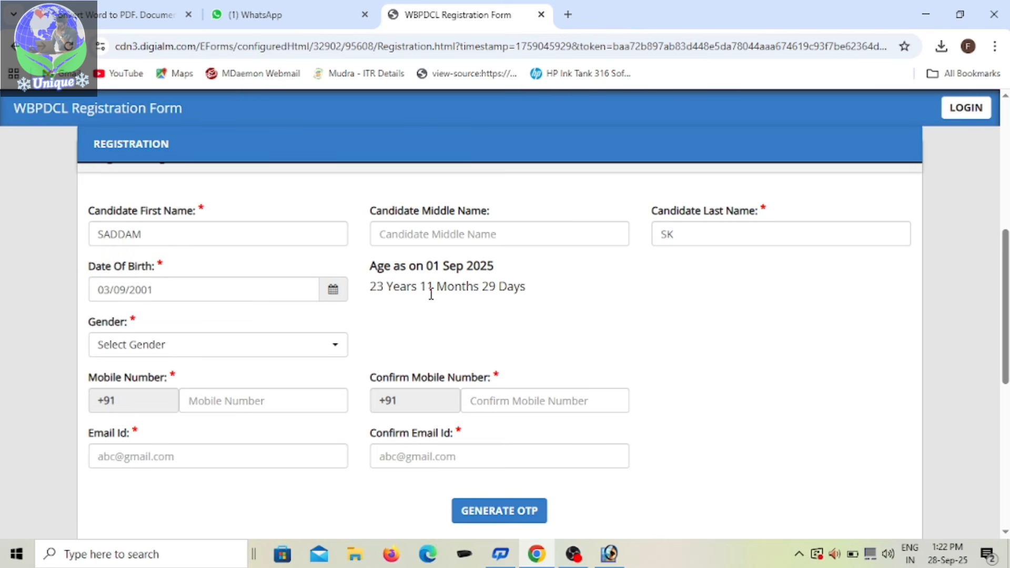
{"action": "left_click", "coordinate": [266, 351]}
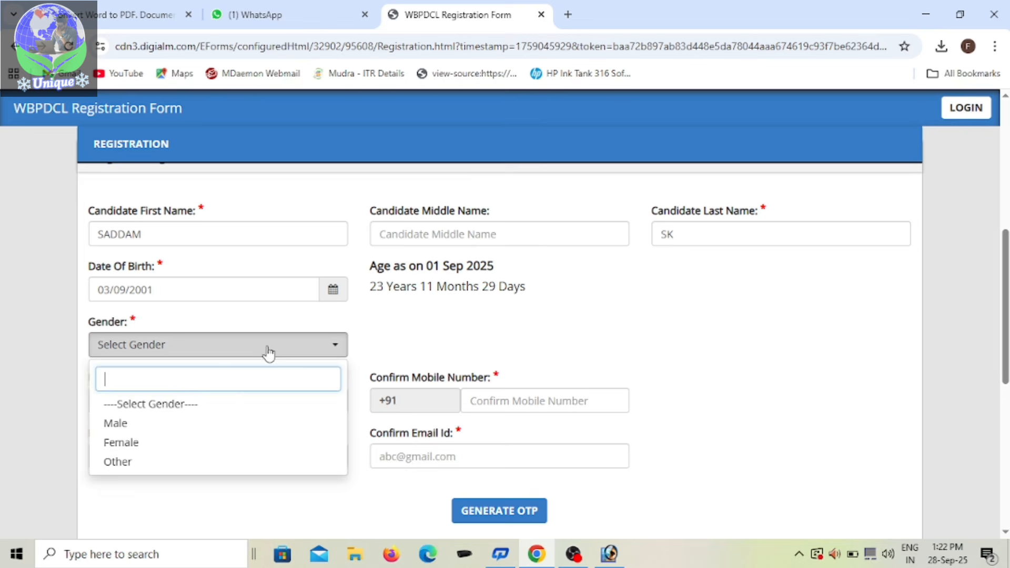
{"action": "left_click", "coordinate": [144, 422]}
Step: Fill in the candidate's mobile number and repeat it in the confirmation field
{"action": "left_click", "coordinate": [231, 405]}
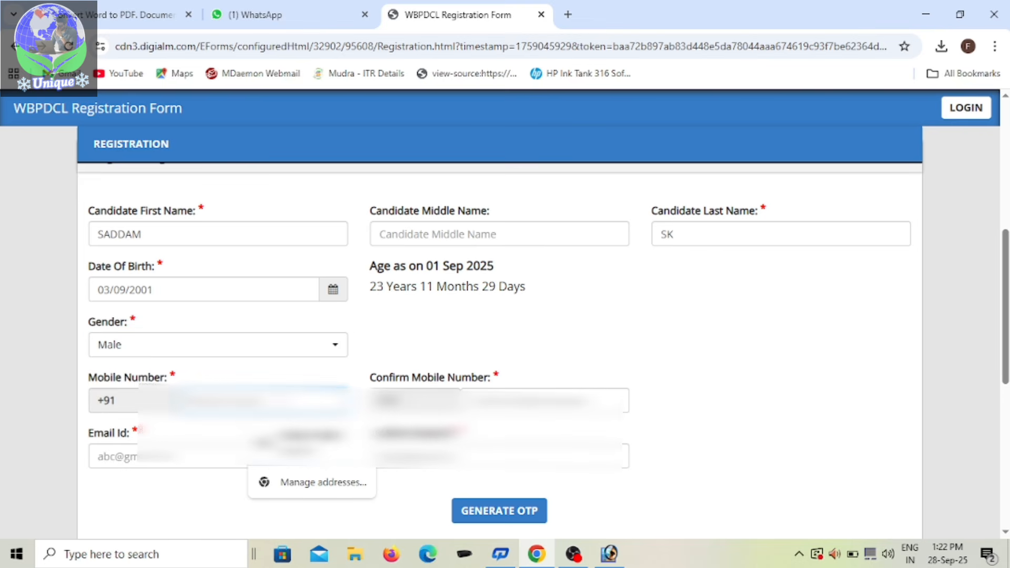
{"action": "type", "text": "97"}
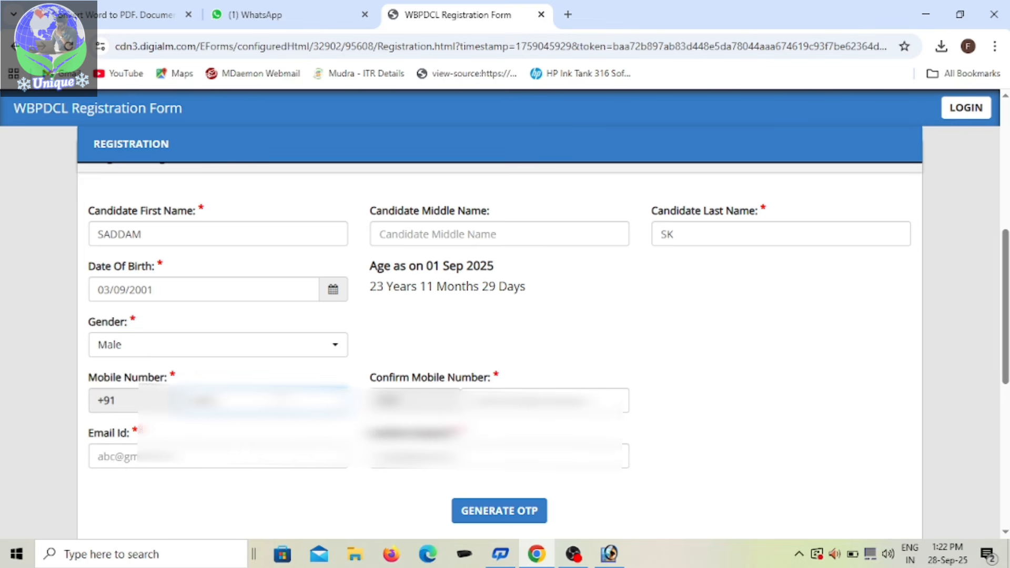
{"action": "type", "text": "000"}
{"action": "left_click", "coordinate": [526, 401]}
{"action": "type", "text": "97"}
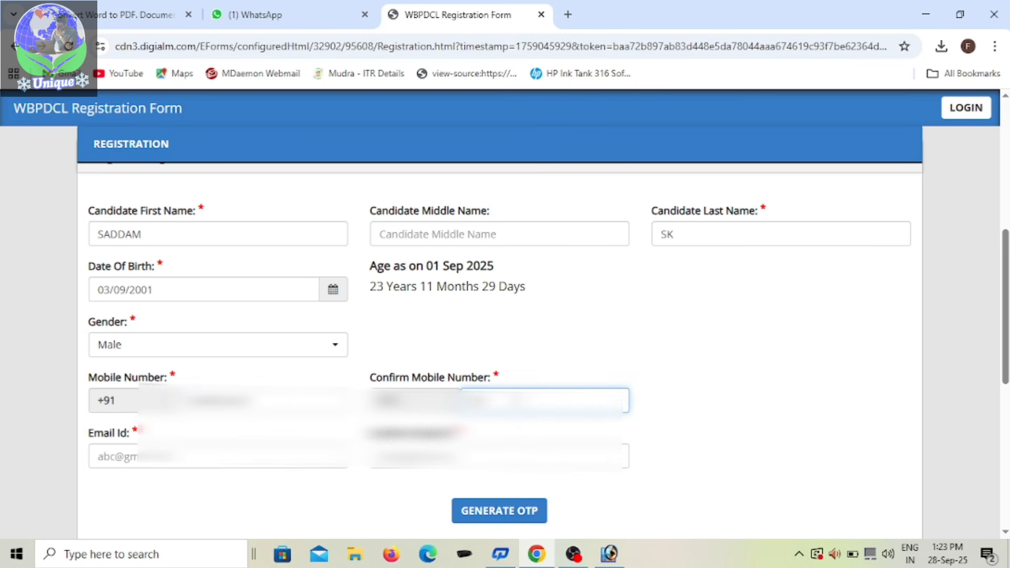
{"action": "type", "text": "00"}
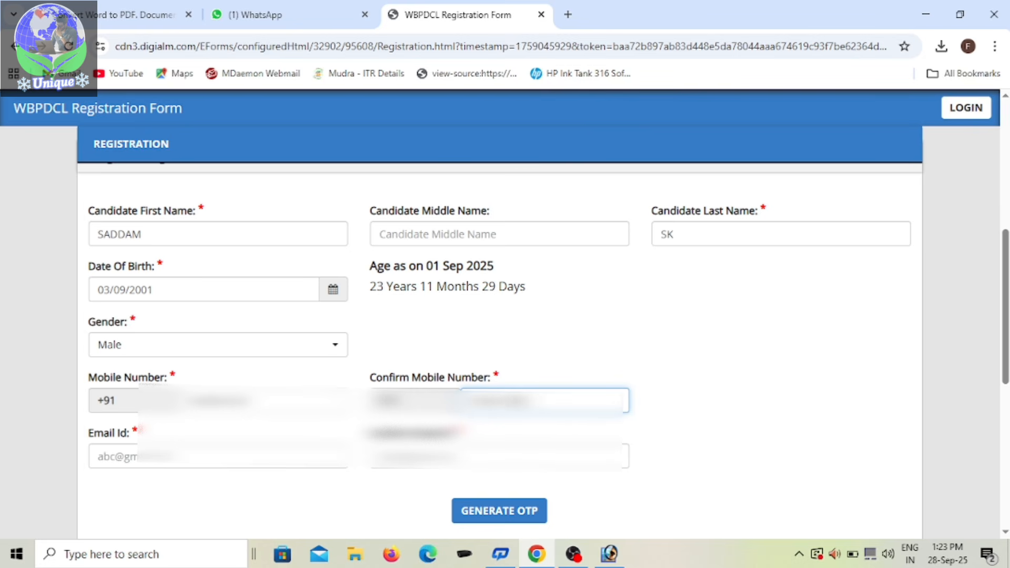
Step: Fill in the candidate's e-mail address in the Email Id field
{"action": "left_click", "coordinate": [225, 465]}
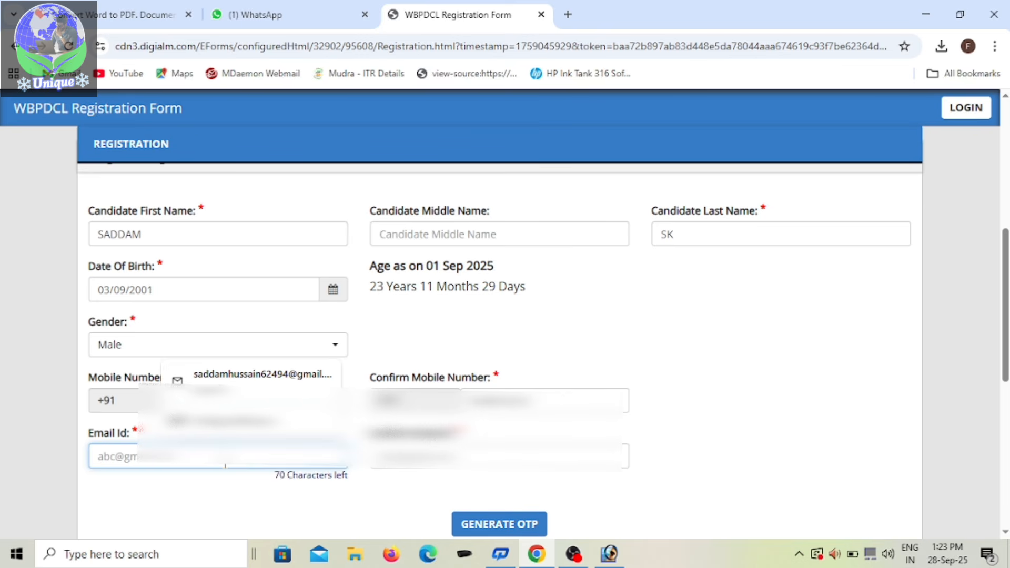
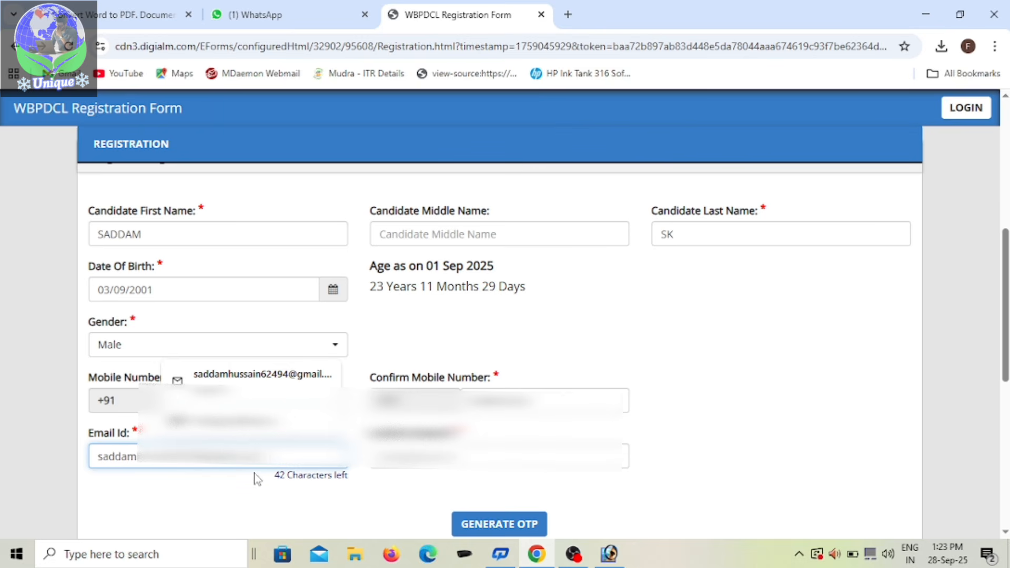
Step: Repeat the candidate's e-mail address in the Confirm Email Id field
{"action": "left_click", "coordinate": [490, 456]}
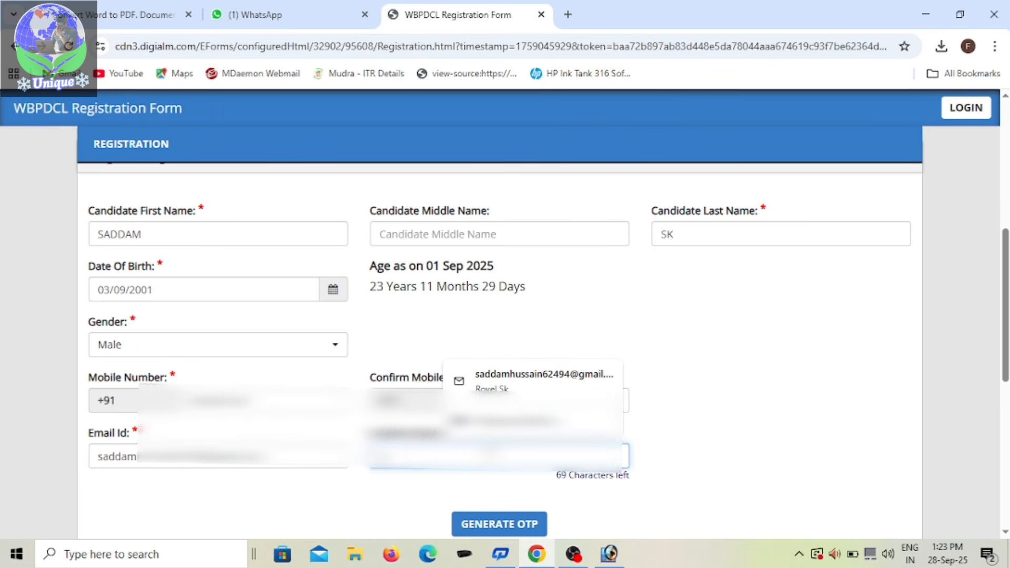
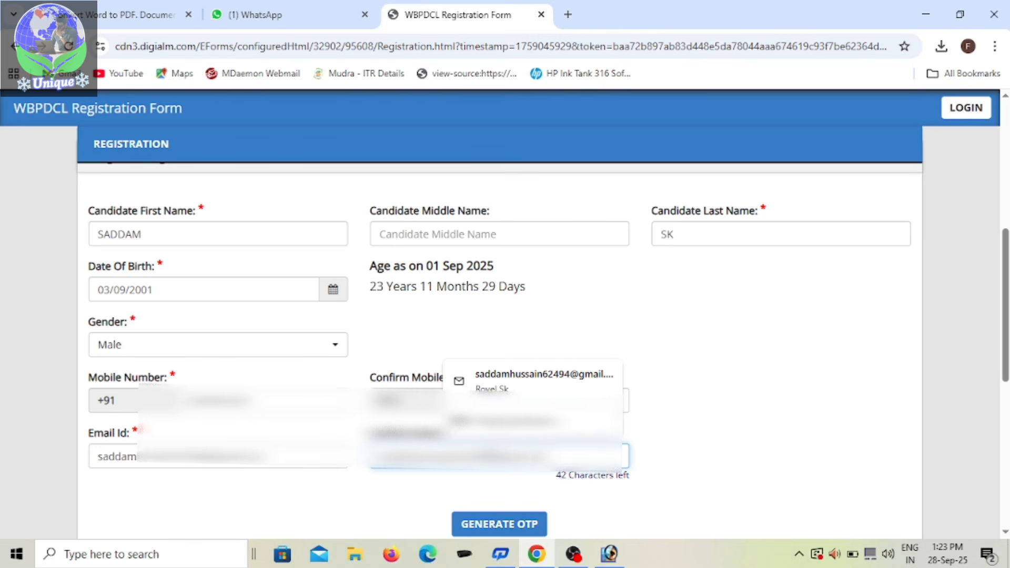
Step: Review the completed registration fields, from the candidate's name to the contact details, for correctness
{"action": "scroll", "coordinate": [500, 359], "scroll_direction": "down", "scroll_amount": 2}
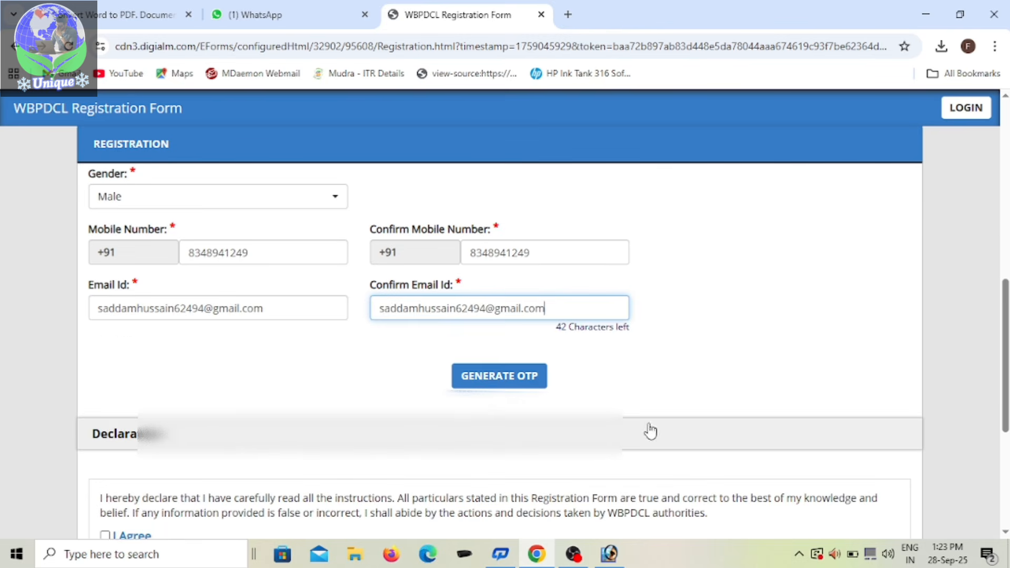
{"action": "scroll", "coordinate": [654, 425], "scroll_direction": "up", "scroll_amount": 2}
{"action": "scroll", "coordinate": [516, 467], "scroll_direction": "up", "scroll_amount": 1}
{"action": "scroll", "coordinate": [517, 467], "scroll_direction": "down", "scroll_amount": 2}
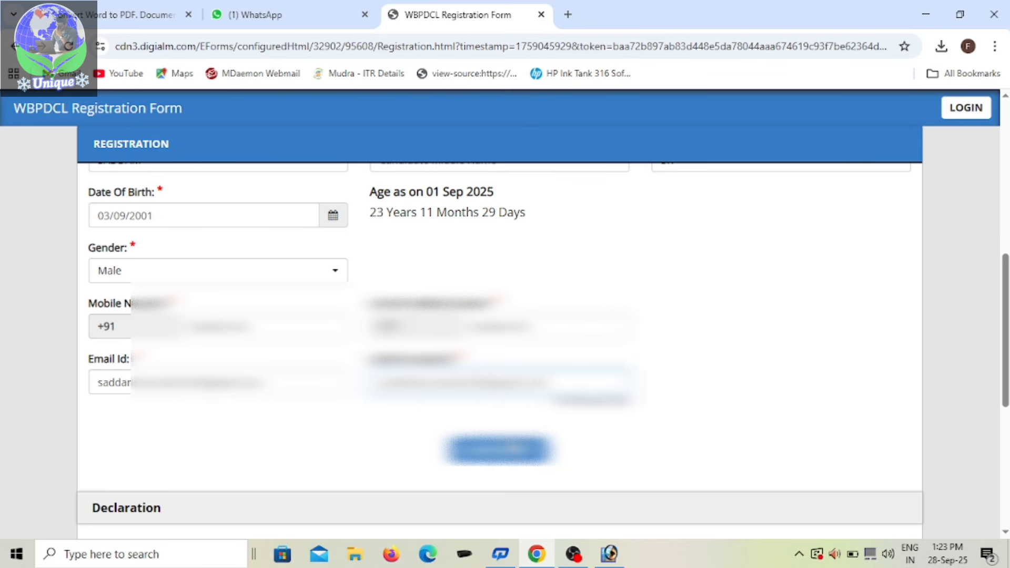
{"action": "scroll", "coordinate": [516, 468], "scroll_direction": "up", "scroll_amount": 2}
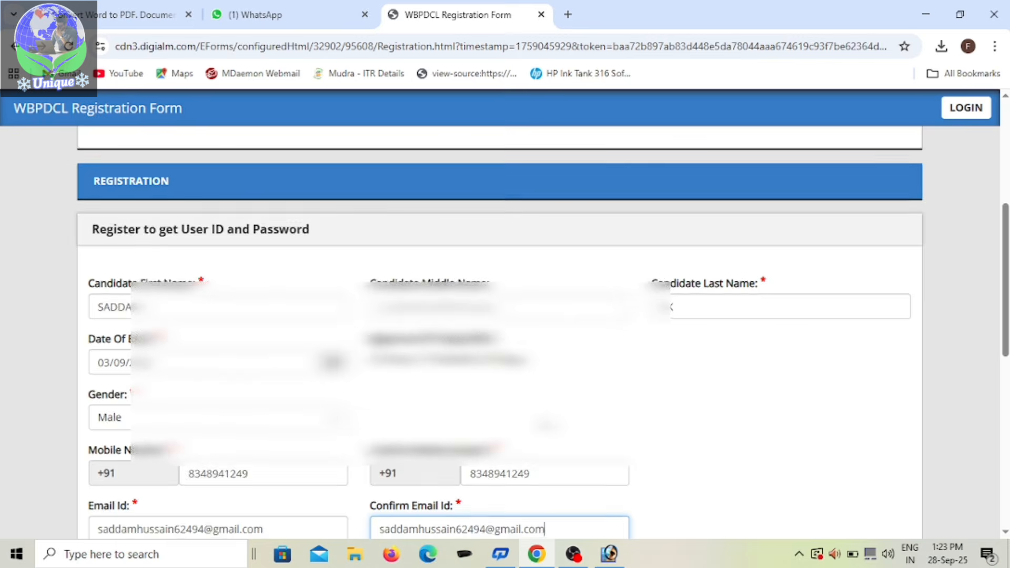
{"action": "scroll", "coordinate": [514, 470], "scroll_direction": "down", "scroll_amount": 2}
{"action": "left_click", "coordinate": [597, 422]}
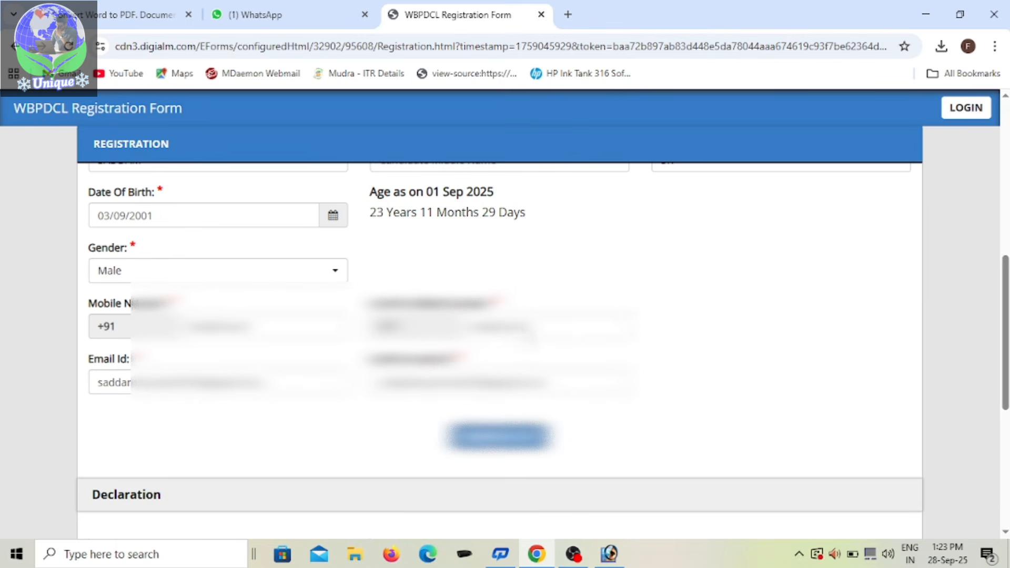
Step: Enter the captcha code shown in the image and request reverification of the registration details
{"action": "scroll", "coordinate": [482, 455], "scroll_direction": "down", "scroll_amount": 6}
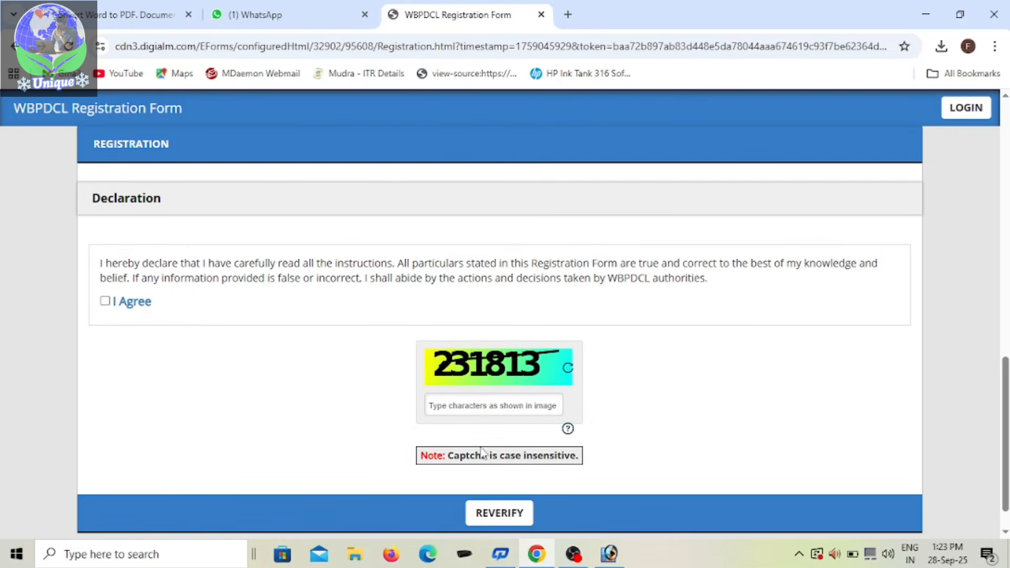
{"action": "left_click", "coordinate": [484, 399]}
{"action": "type", "text": "231813"}
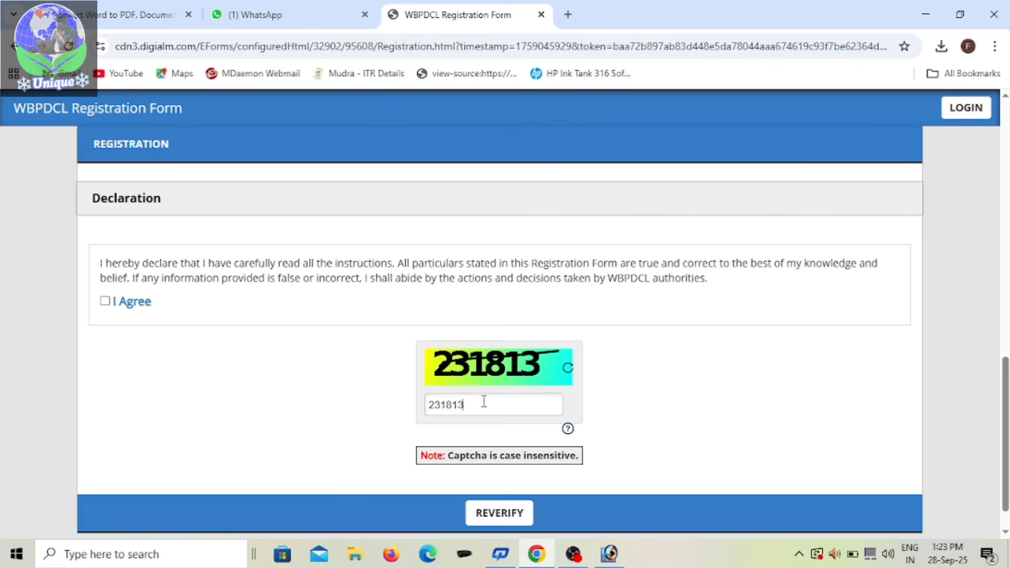
{"action": "scroll", "coordinate": [487, 463], "scroll_direction": "down", "scroll_amount": 1}
{"action": "left_click", "coordinate": [489, 476]}
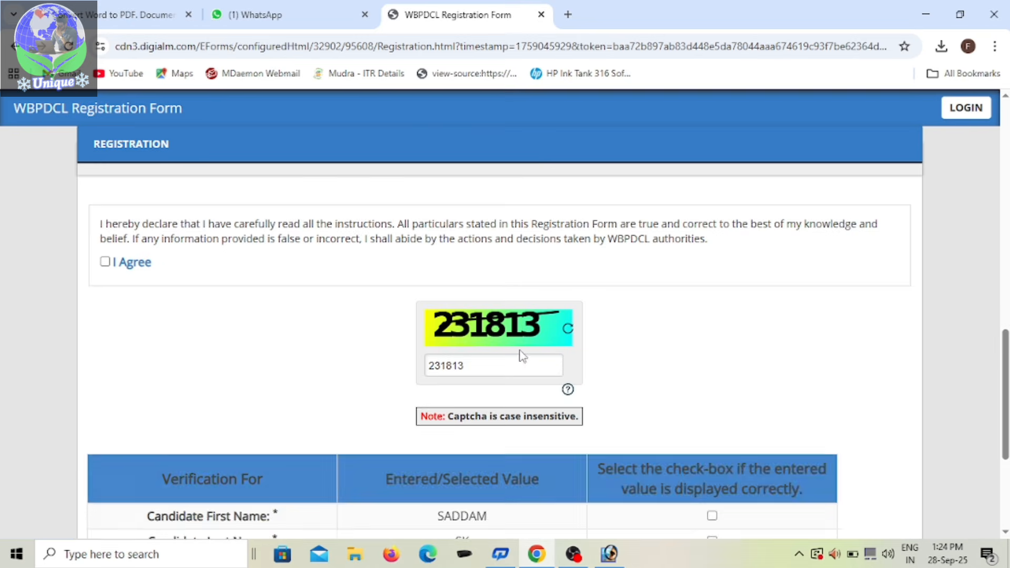
Step: Mark the first name, last name, date of birth, gender, mobile number and e-mail as correct in the verification table
{"action": "scroll", "coordinate": [447, 369], "scroll_direction": "down", "scroll_amount": 4}
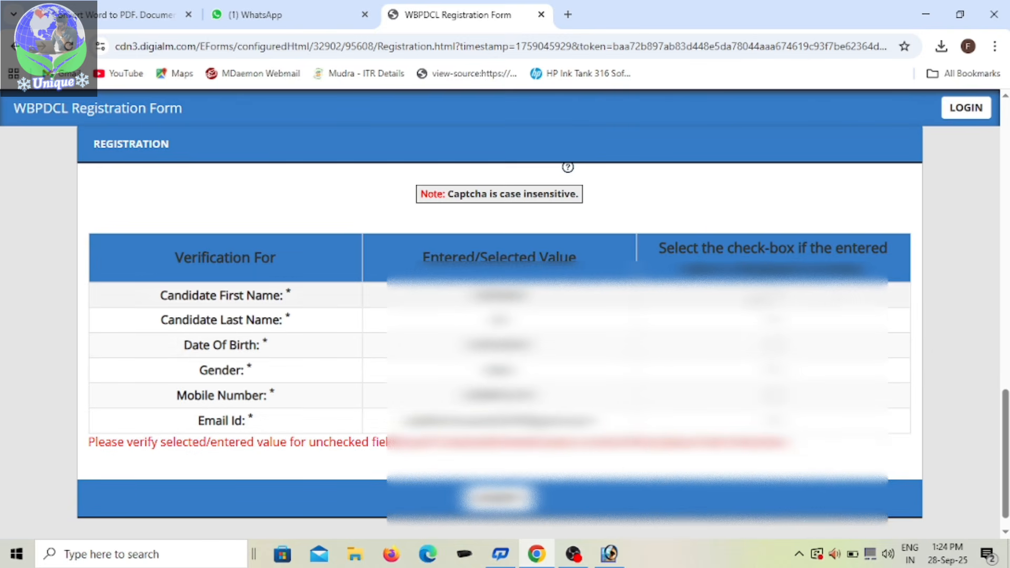
{"action": "left_click", "coordinate": [773, 295]}
{"action": "left_click", "coordinate": [773, 320]}
{"action": "left_click", "coordinate": [773, 345]}
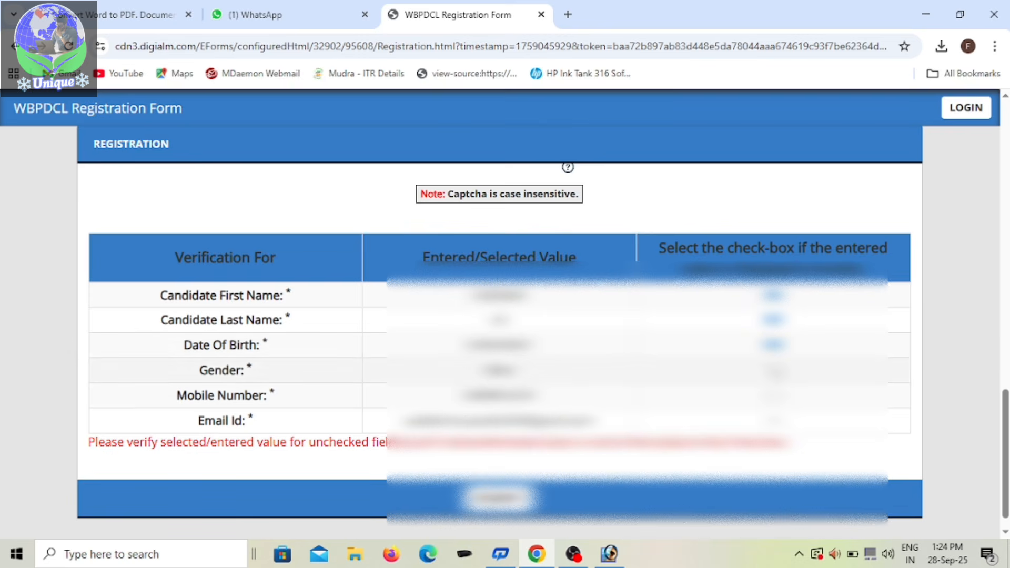
{"action": "left_click", "coordinate": [773, 371]}
{"action": "left_click", "coordinate": [773, 395]}
{"action": "left_click", "coordinate": [773, 420]}
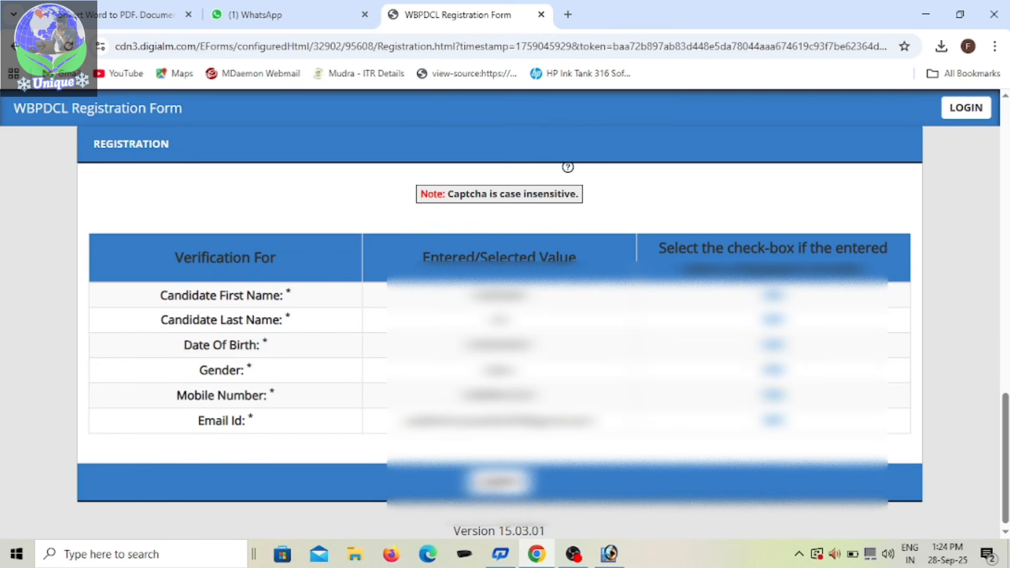
{"action": "scroll", "coordinate": [845, 200], "scroll_direction": "up", "scroll_amount": 3}
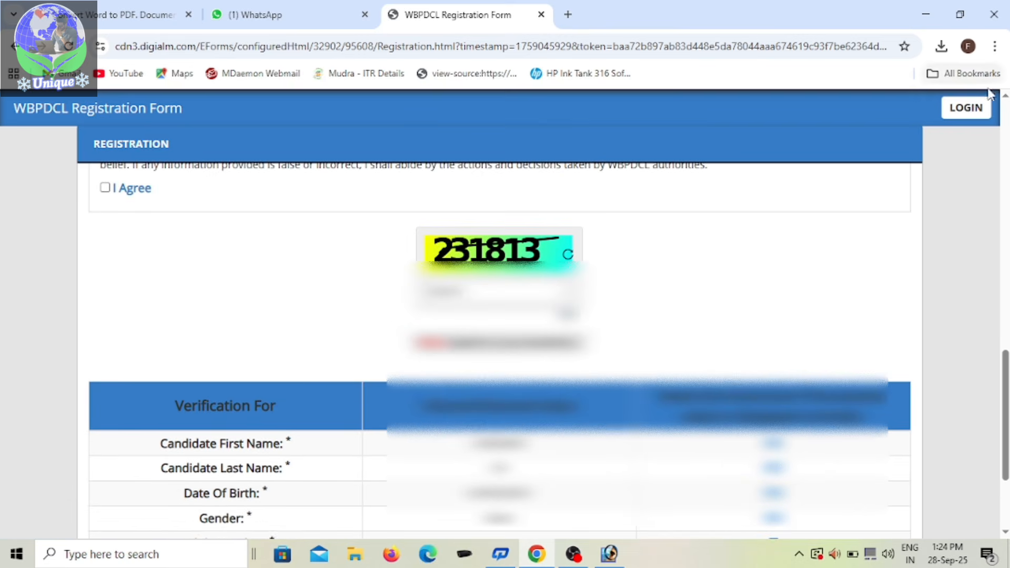
Step: Open the candidate login and look through the application form's personal details down to the post and domicile sections
{"action": "left_click", "coordinate": [966, 108]}
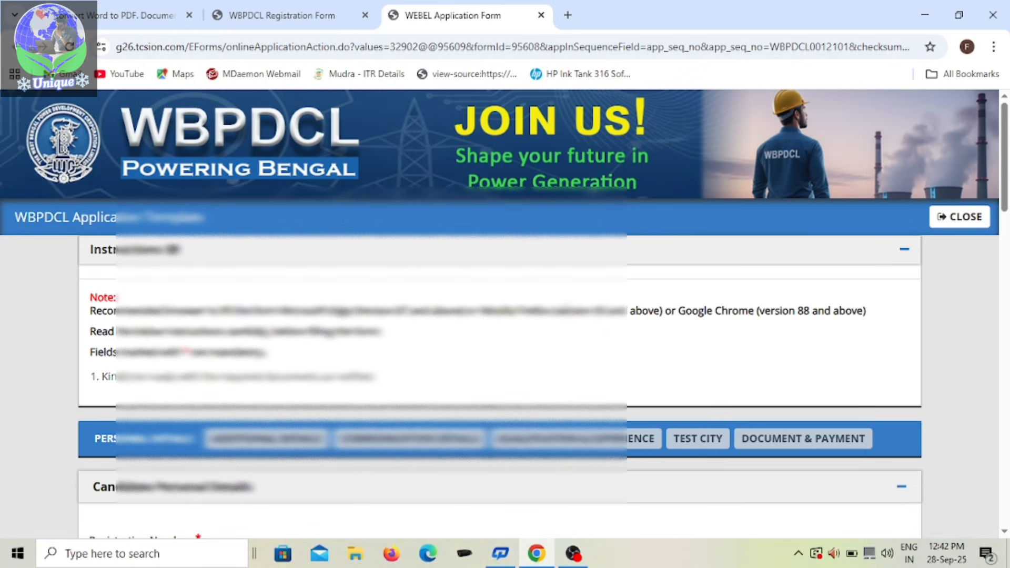
{"action": "scroll", "coordinate": [568, 317], "scroll_direction": "down", "scroll_amount": 5}
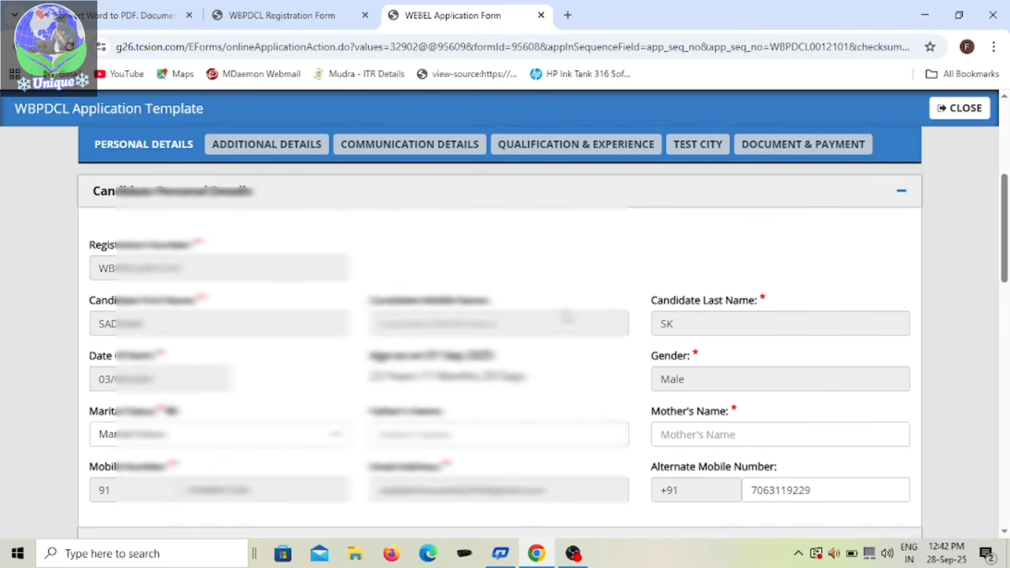
{"action": "scroll", "coordinate": [567, 316], "scroll_direction": "down", "scroll_amount": 1}
{"action": "scroll", "coordinate": [567, 316], "scroll_direction": "down", "scroll_amount": 1}
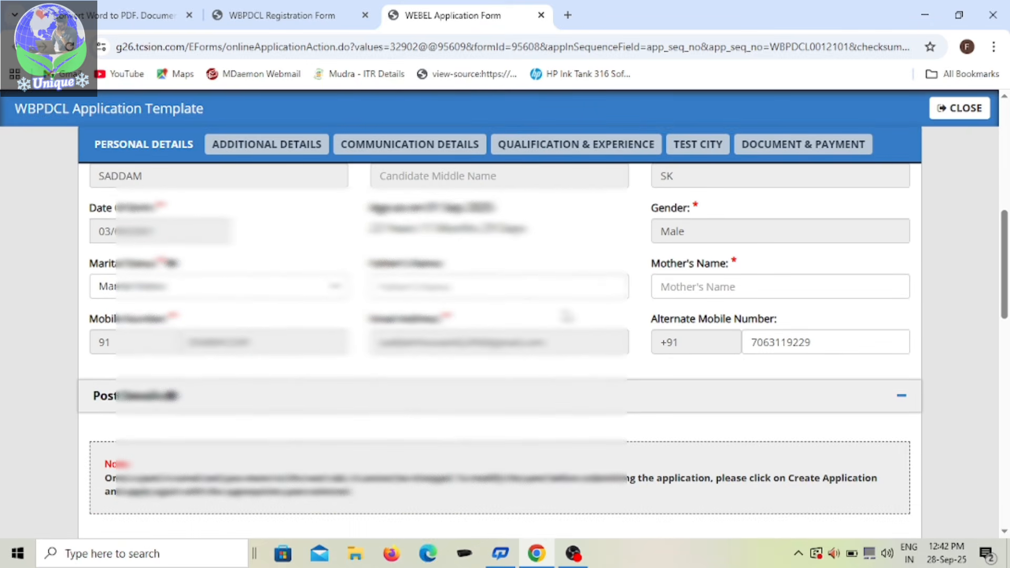
{"action": "scroll", "coordinate": [567, 317], "scroll_direction": "down", "scroll_amount": 1}
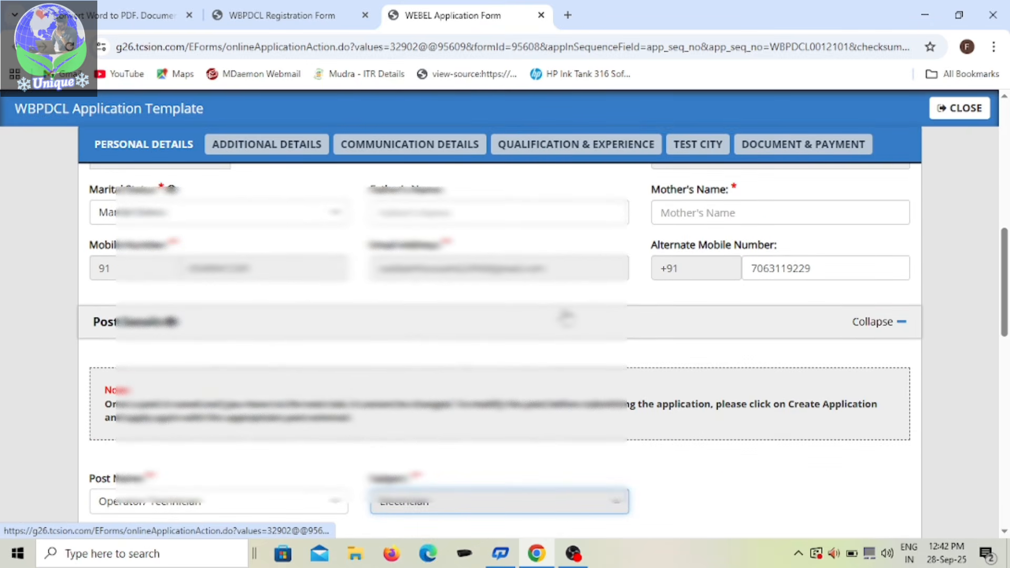
{"action": "scroll", "coordinate": [567, 317], "scroll_direction": "down", "scroll_amount": 2}
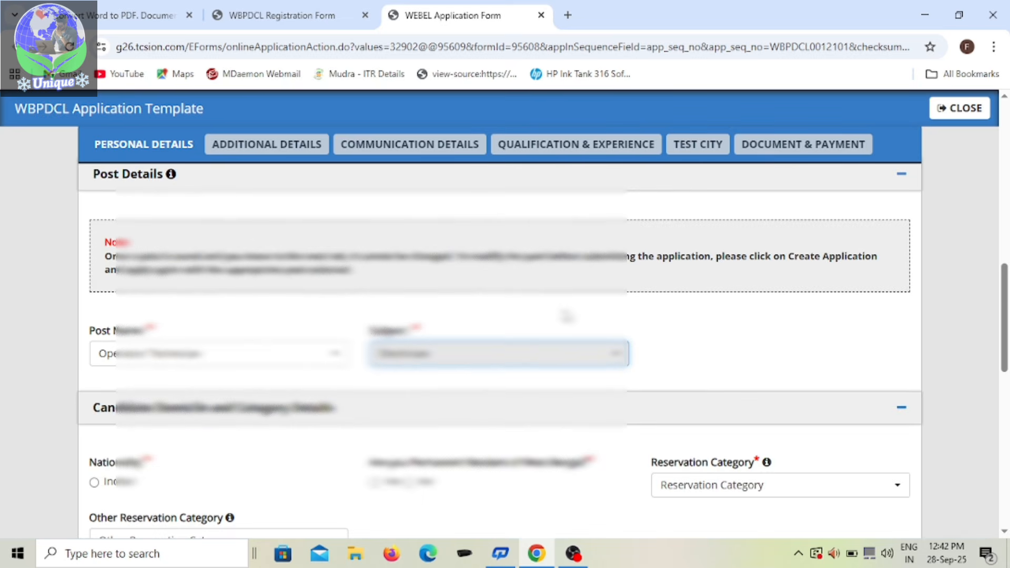
{"action": "scroll", "coordinate": [567, 316], "scroll_direction": "down", "scroll_amount": 1}
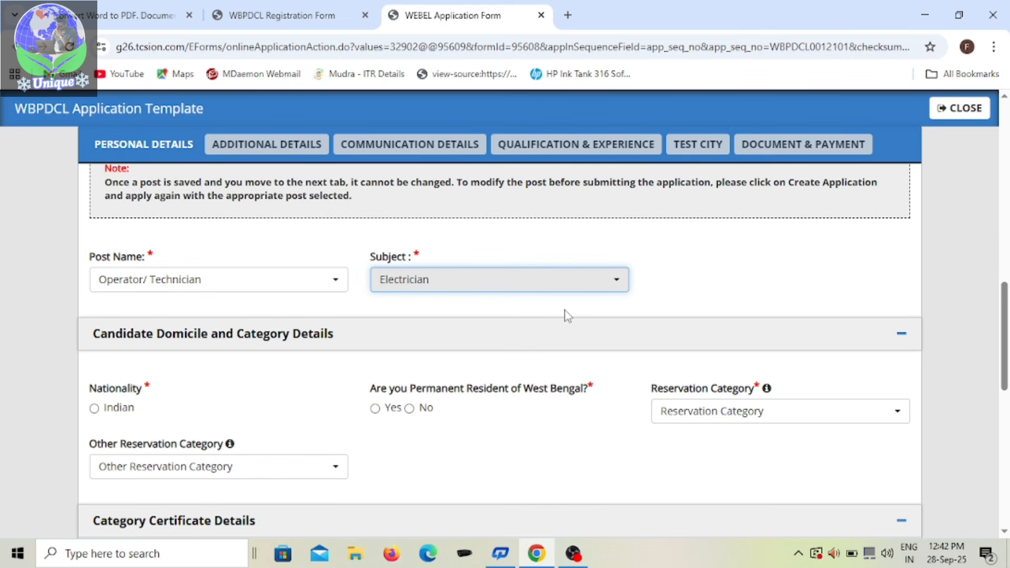
{"action": "scroll", "coordinate": [567, 316], "scroll_direction": "down", "scroll_amount": 1}
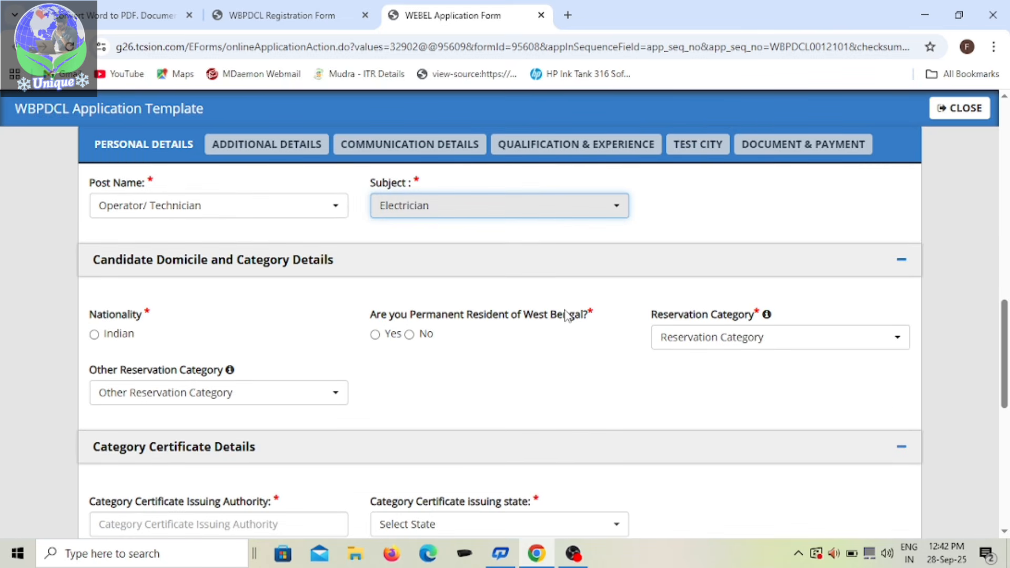
Step: Select Operator/ Technician as the post name and Electrician as the subject
{"action": "left_click", "coordinate": [334, 207]}
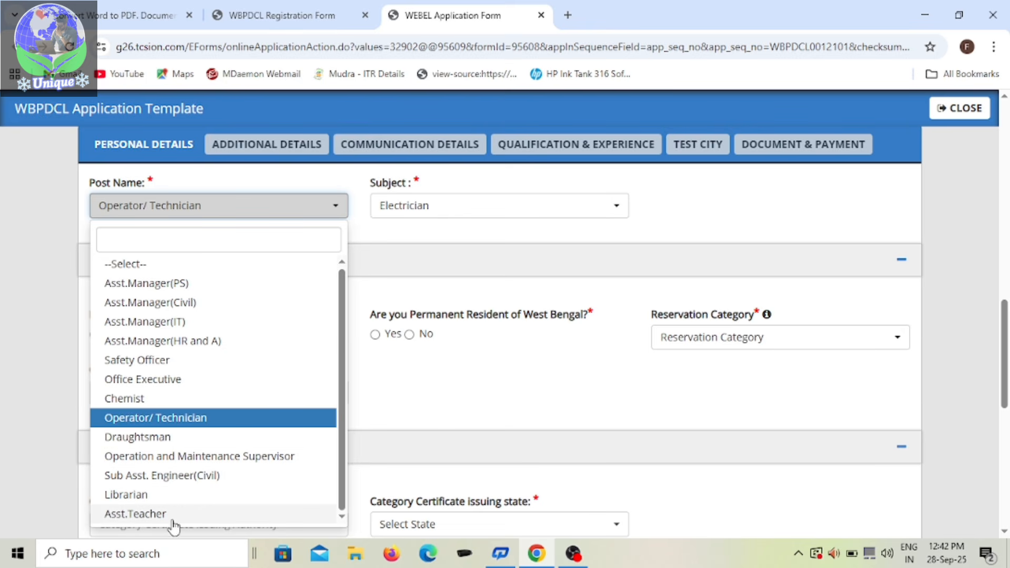
{"action": "left_click", "coordinate": [234, 417]}
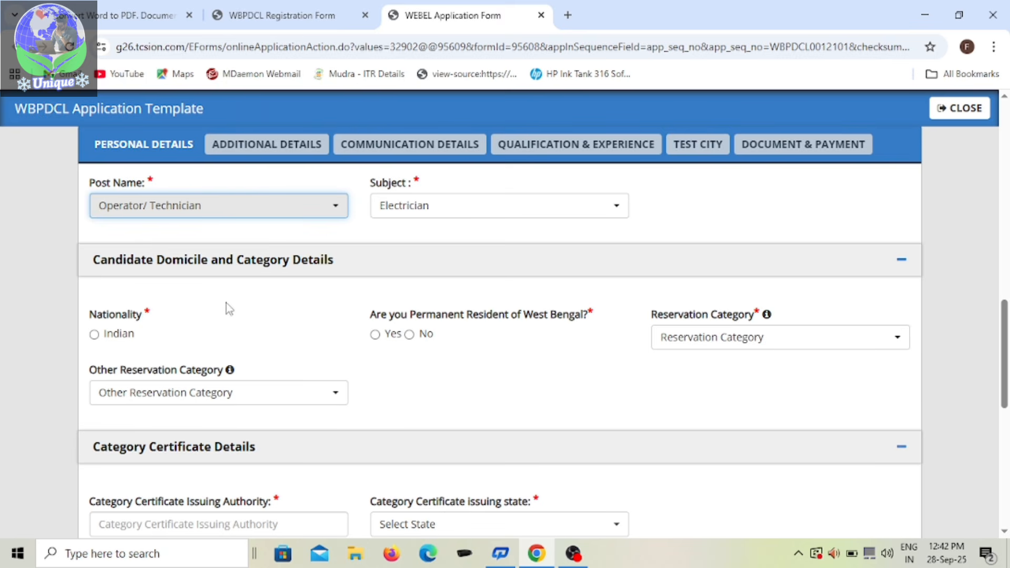
{"action": "left_click", "coordinate": [615, 212]}
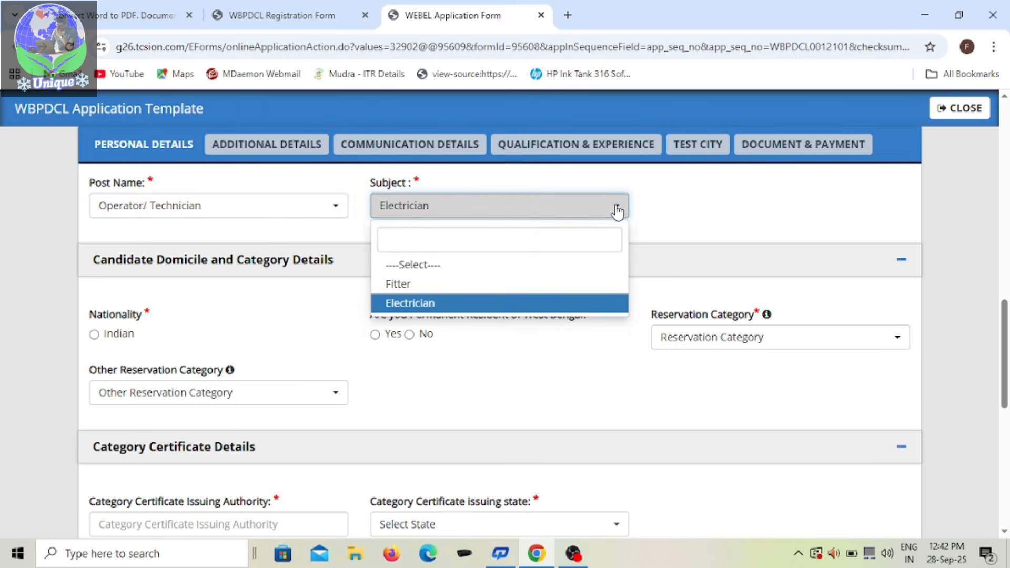
{"action": "left_click", "coordinate": [431, 306]}
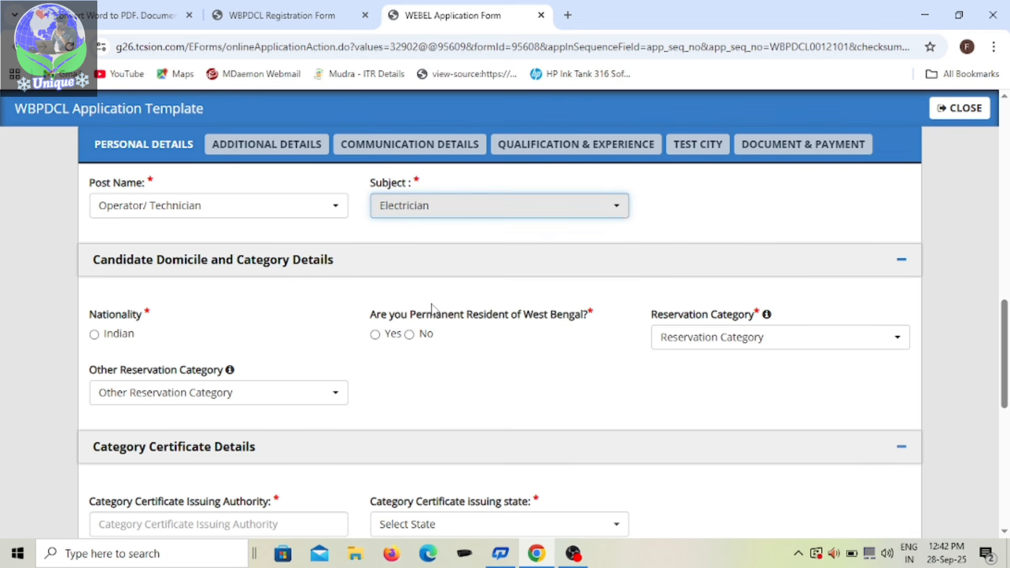
Step: Fill in the domicile and category details: nationality Indian, permanent resident of West Bengal Yes, reservation category General (UR)
{"action": "left_click", "coordinate": [96, 340]}
{"action": "left_click", "coordinate": [95, 337]}
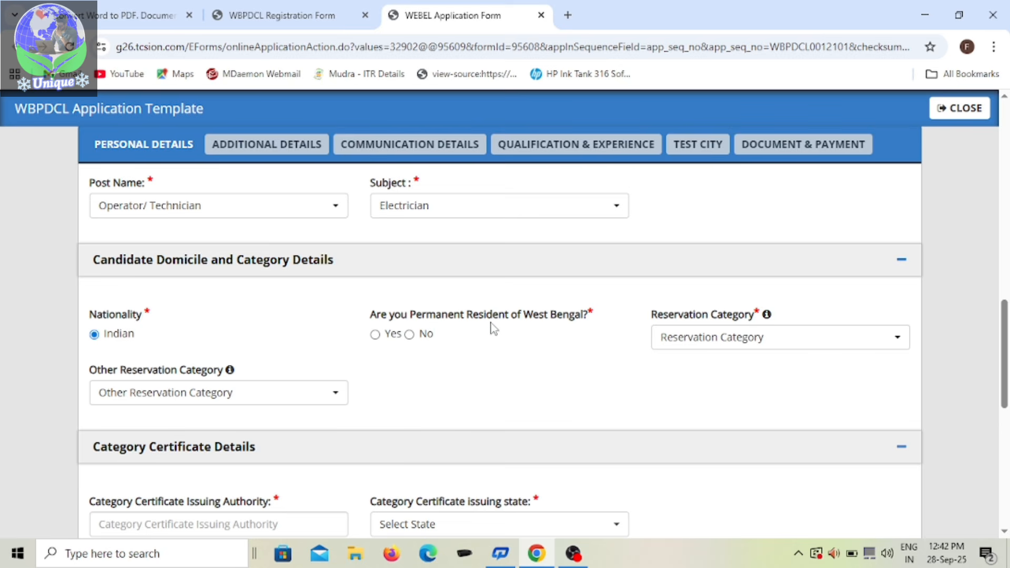
{"action": "left_click", "coordinate": [376, 335]}
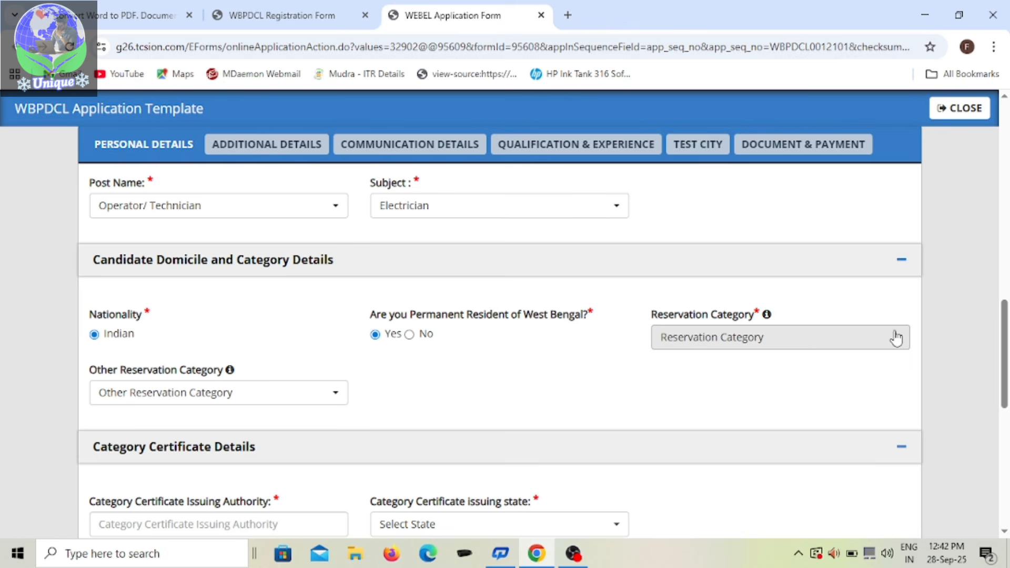
{"action": "left_click", "coordinate": [869, 347]}
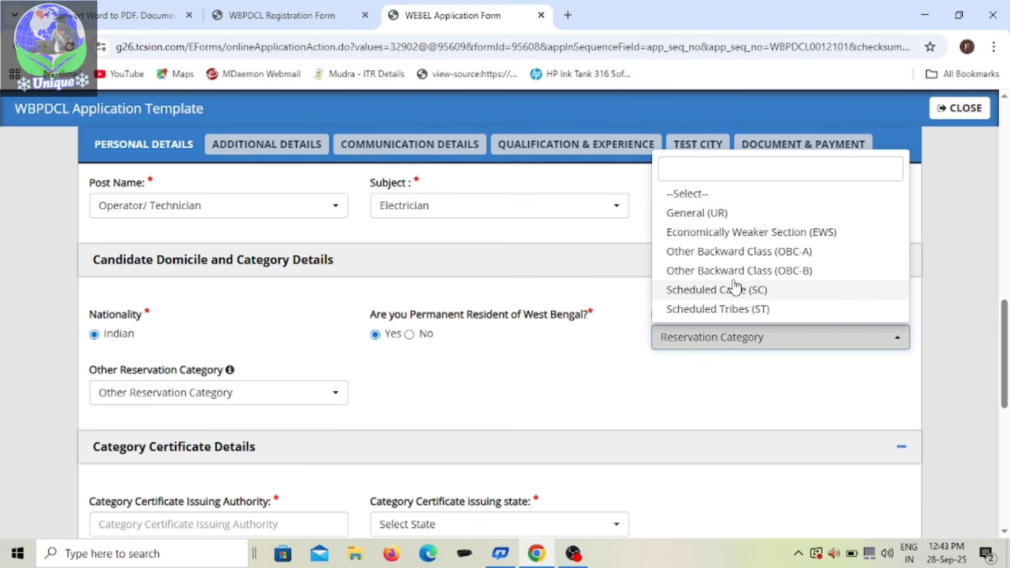
{"action": "key", "text": "Return"}
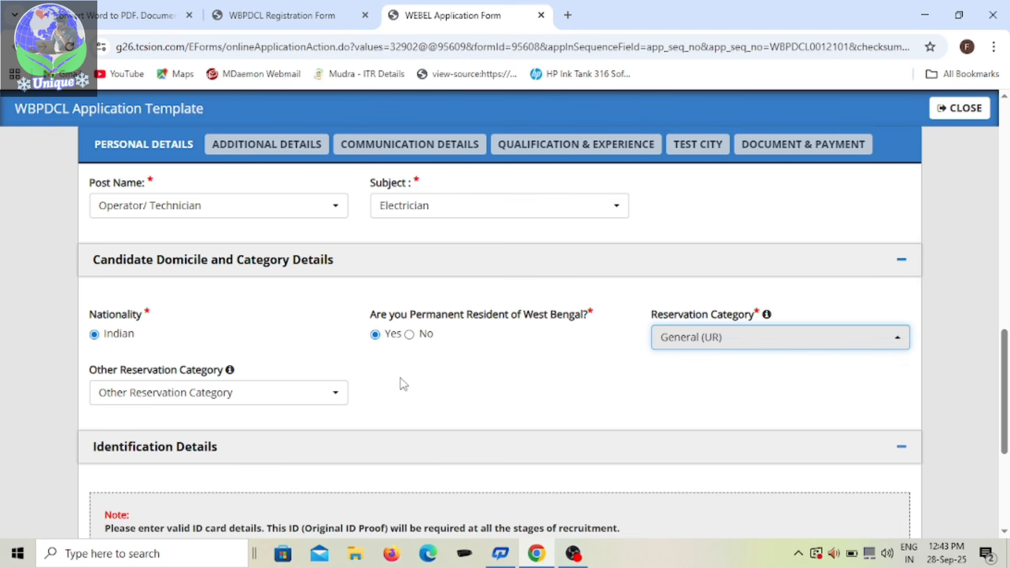
Step: Check the Other Reservation Category options and leave the field at --Select--
{"action": "scroll", "coordinate": [368, 373], "scroll_direction": "down", "scroll_amount": 1}
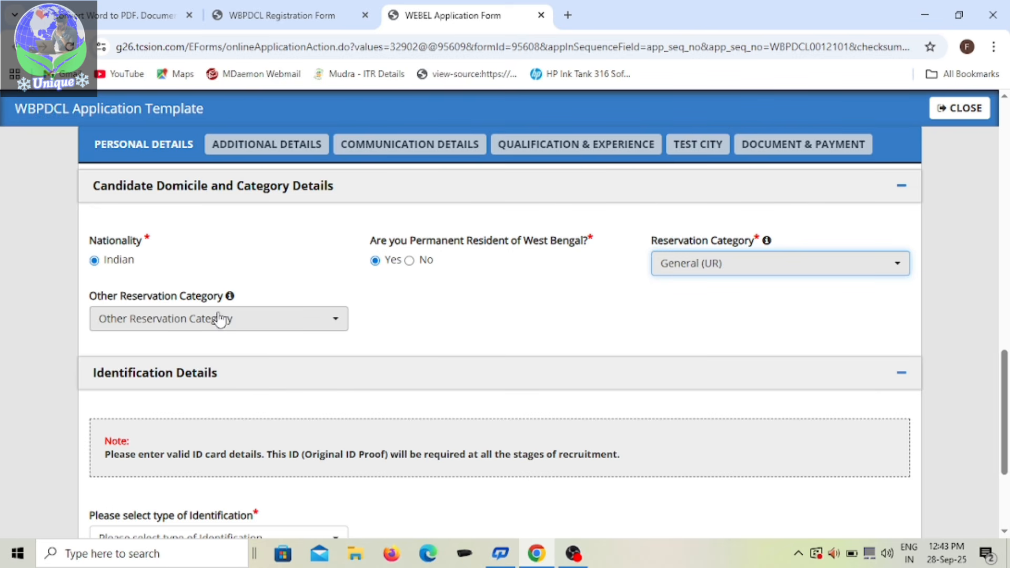
{"action": "left_click", "coordinate": [339, 324]}
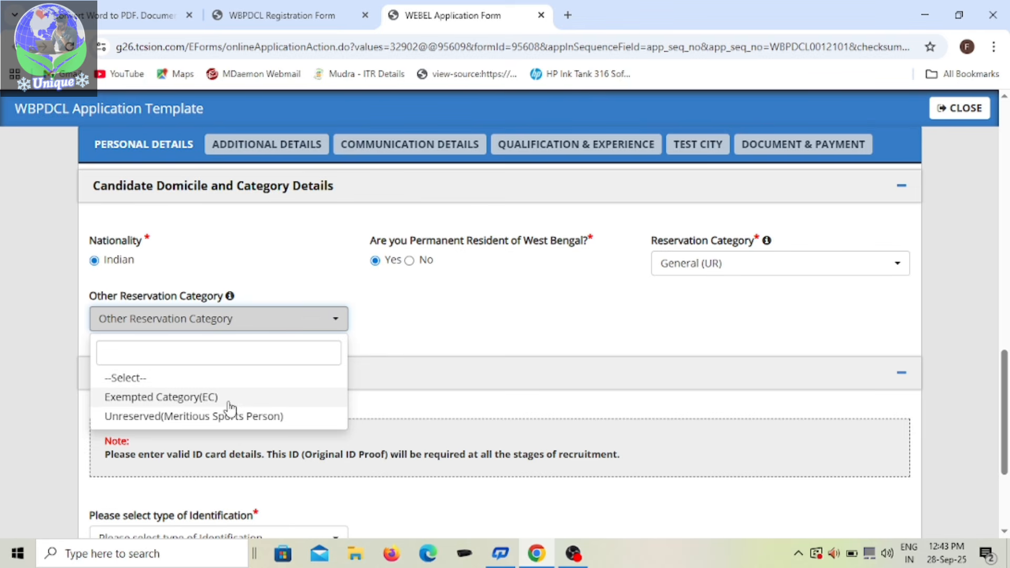
{"action": "left_click", "coordinate": [181, 383]}
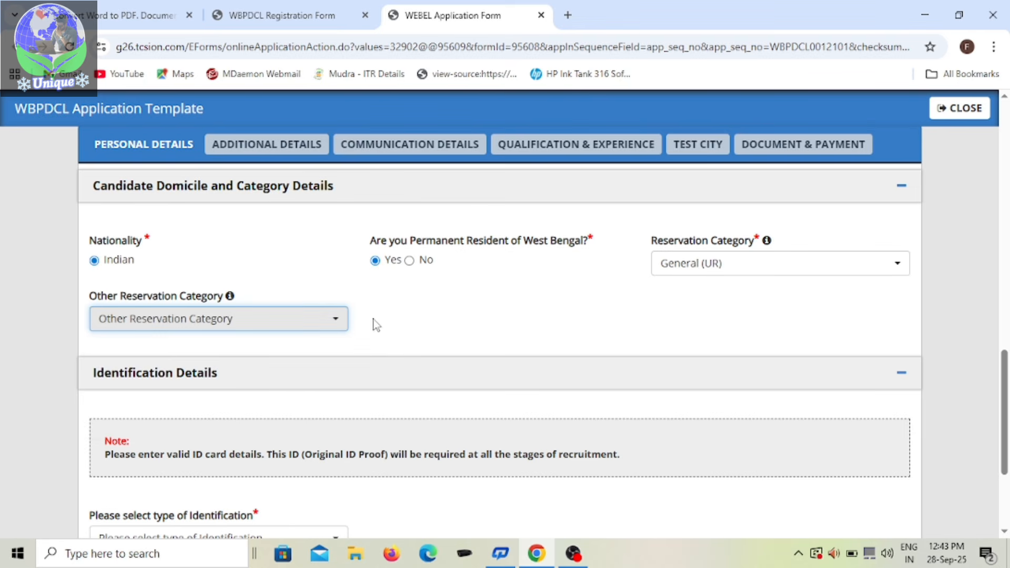
Step: Choose Pan Card as the type of identification and enter the candidate's PAN card number
{"action": "scroll", "coordinate": [412, 322], "scroll_direction": "down", "scroll_amount": 1}
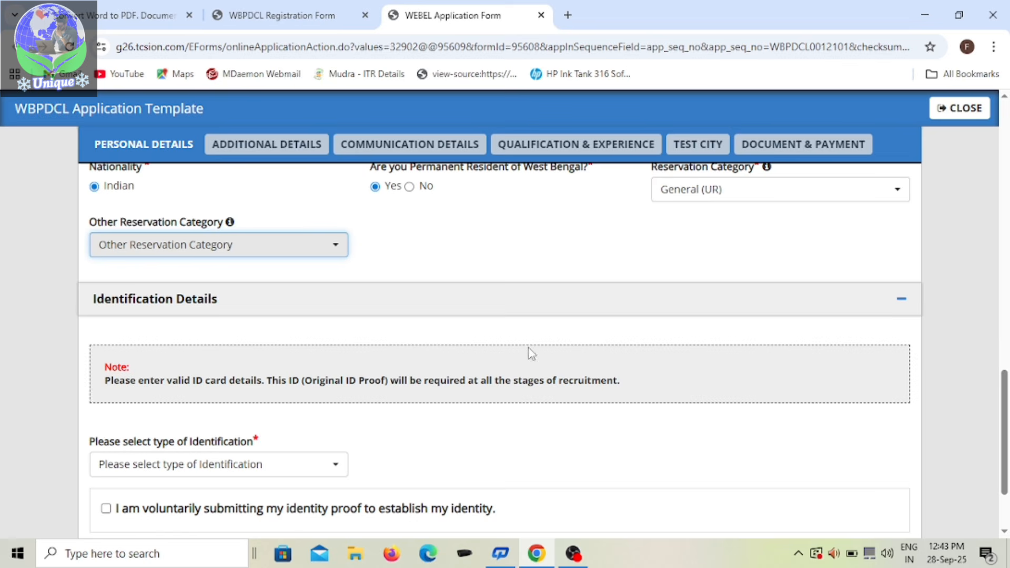
{"action": "scroll", "coordinate": [531, 349], "scroll_direction": "down", "scroll_amount": 1}
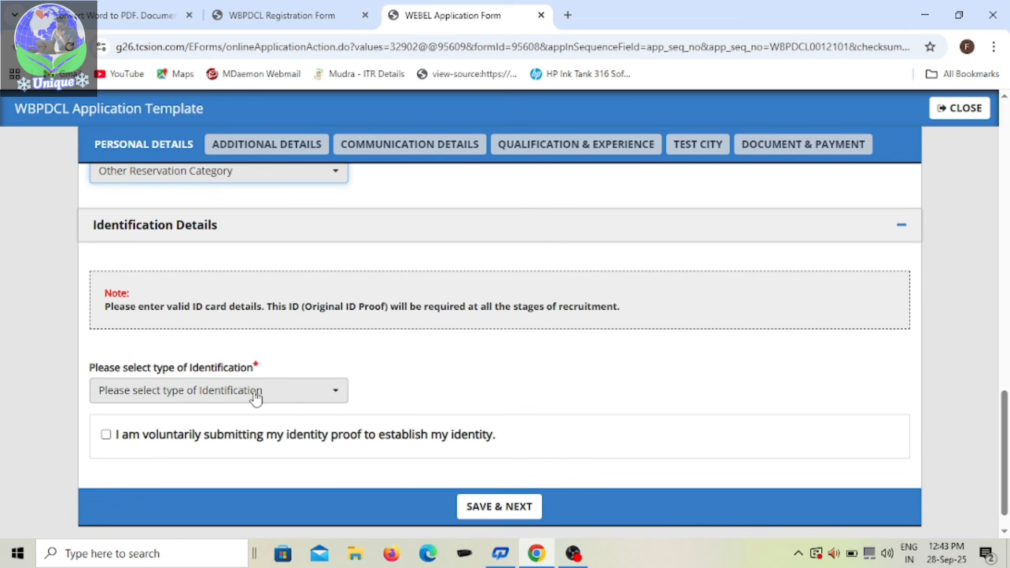
{"action": "left_click", "coordinate": [337, 399]}
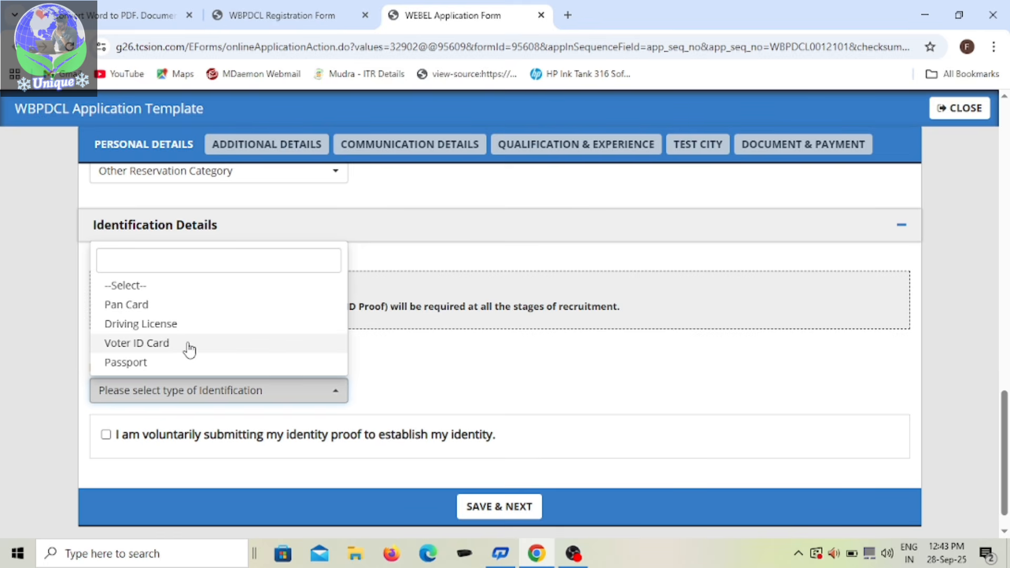
{"action": "left_click", "coordinate": [166, 310]}
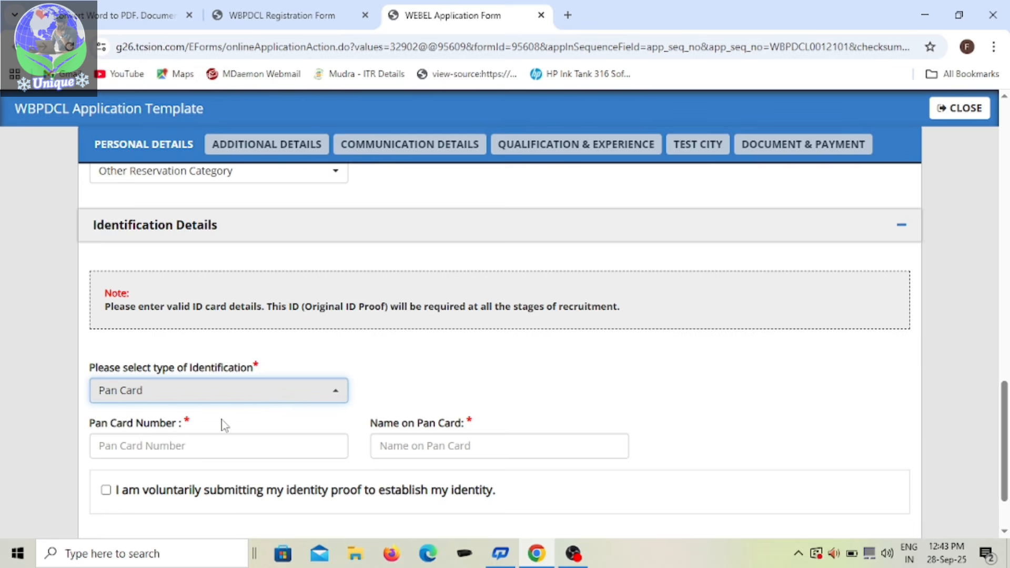
{"action": "scroll", "coordinate": [222, 419], "scroll_direction": "down", "scroll_amount": 1}
{"action": "left_click", "coordinate": [252, 365]}
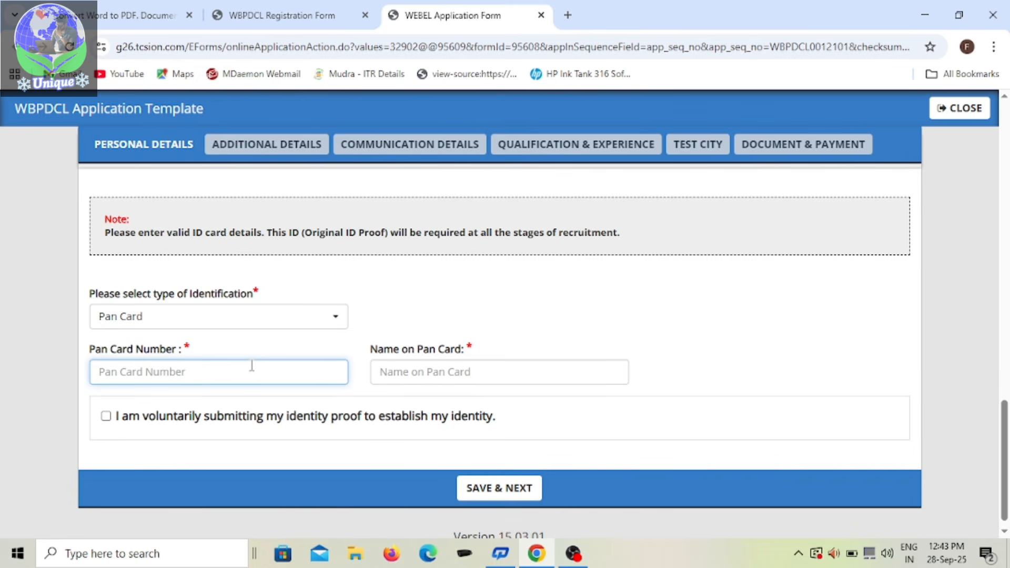
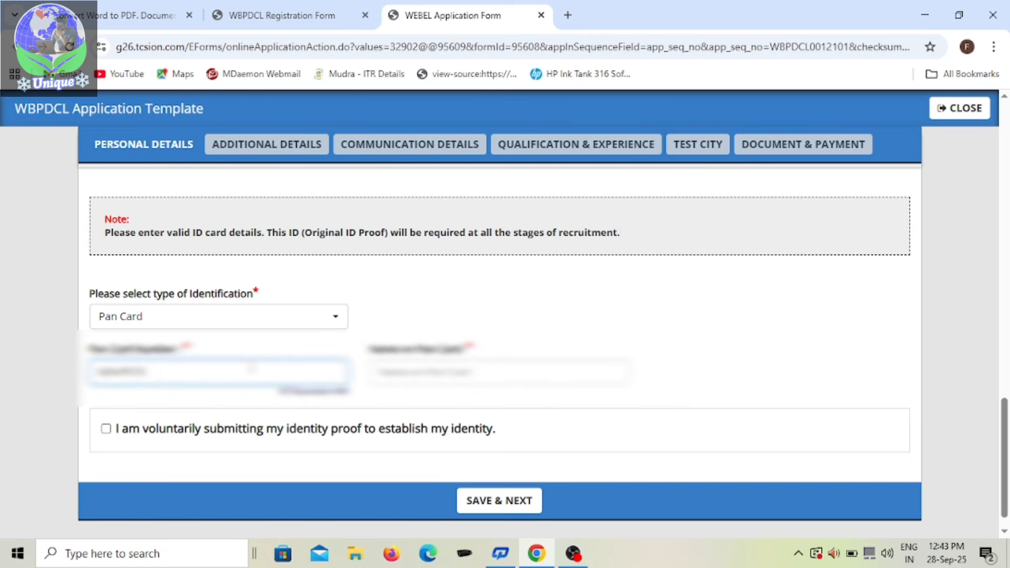
Step: Enter the candidate's name as it appears on the PAN card
{"action": "left_click", "coordinate": [455, 364]}
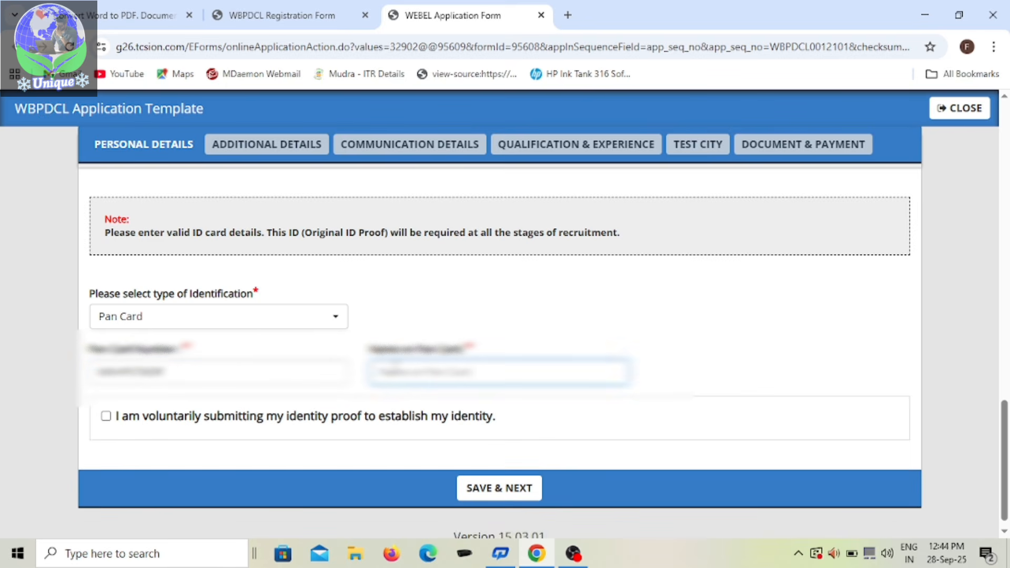
{"action": "type", "text": "?"}
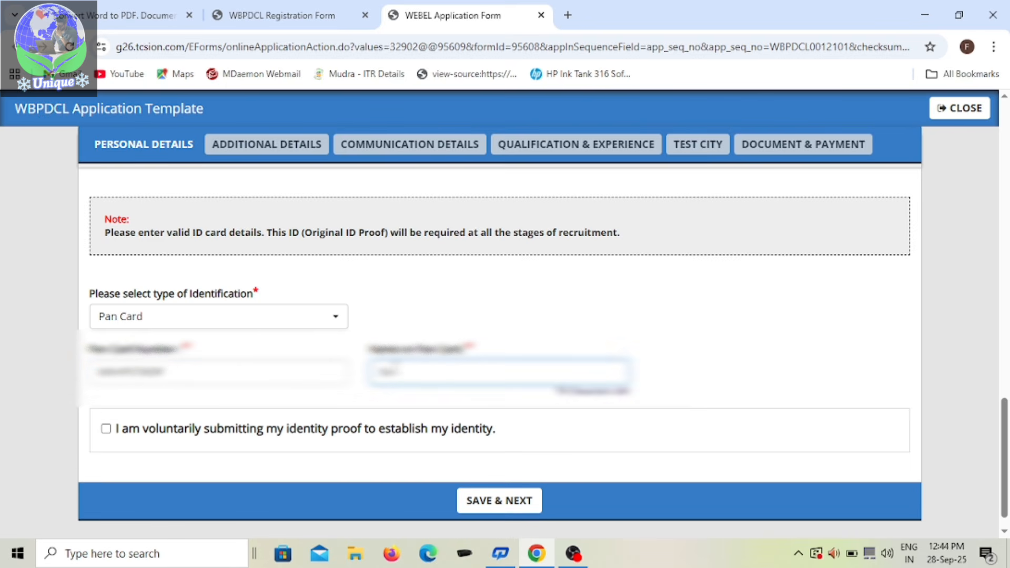
{"action": "type", "text": "?????"}
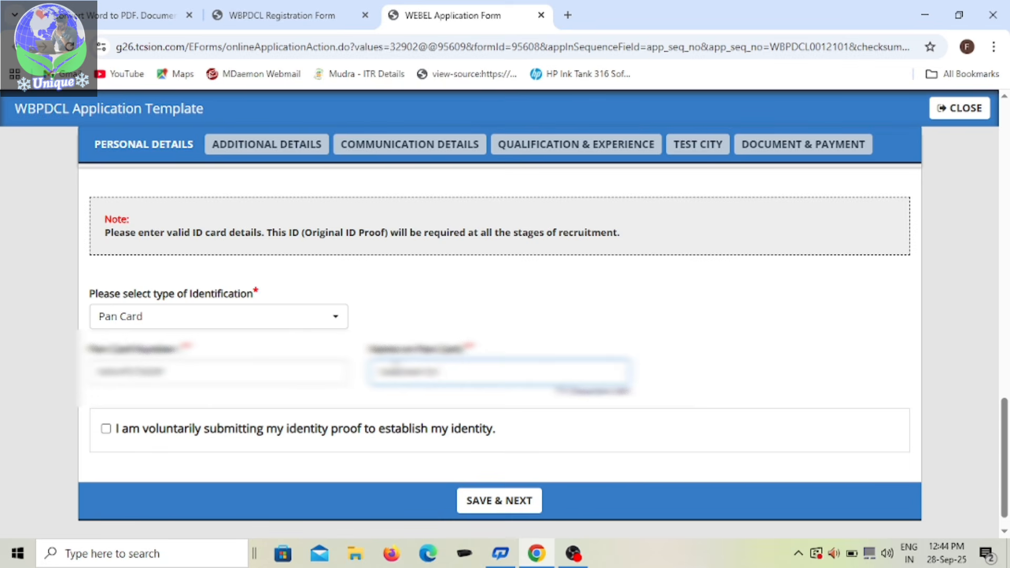
Step: Confirm the voluntary submission of identity proof and try to save the personal details, dismissing any alert
{"action": "scroll", "coordinate": [342, 389], "scroll_direction": "down", "scroll_amount": 1}
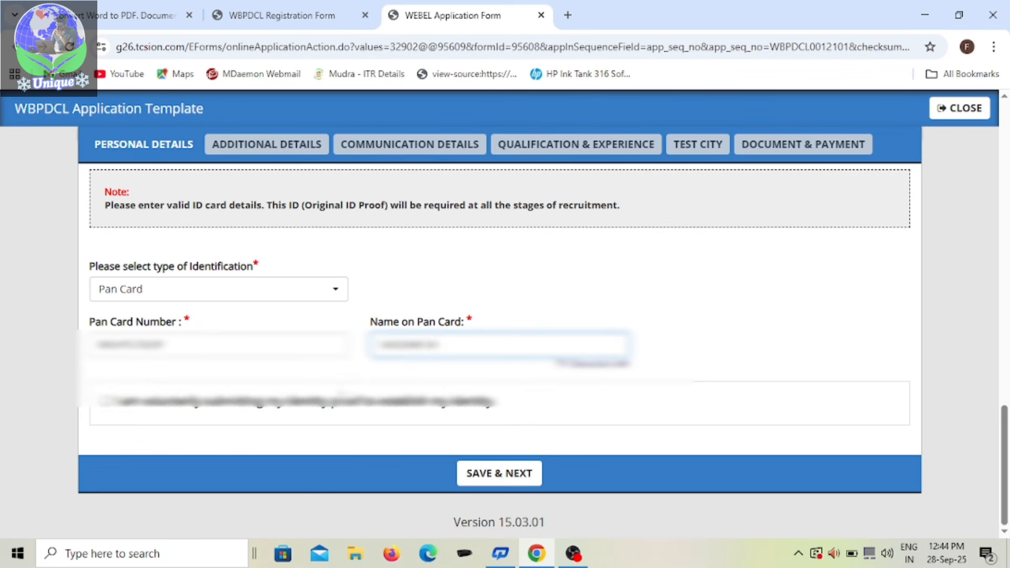
{"action": "left_click", "coordinate": [107, 404]}
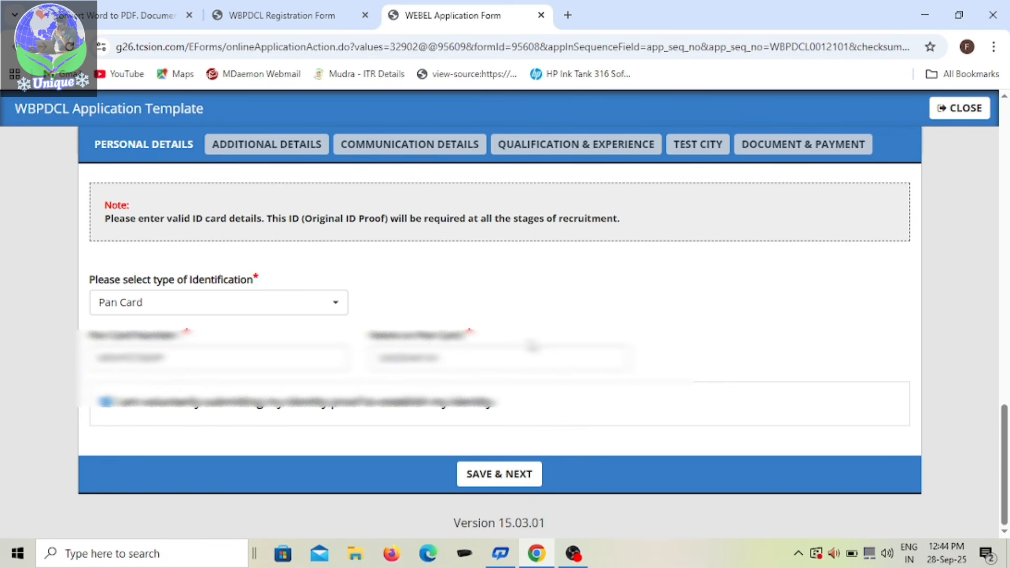
{"action": "left_click", "coordinate": [515, 475]}
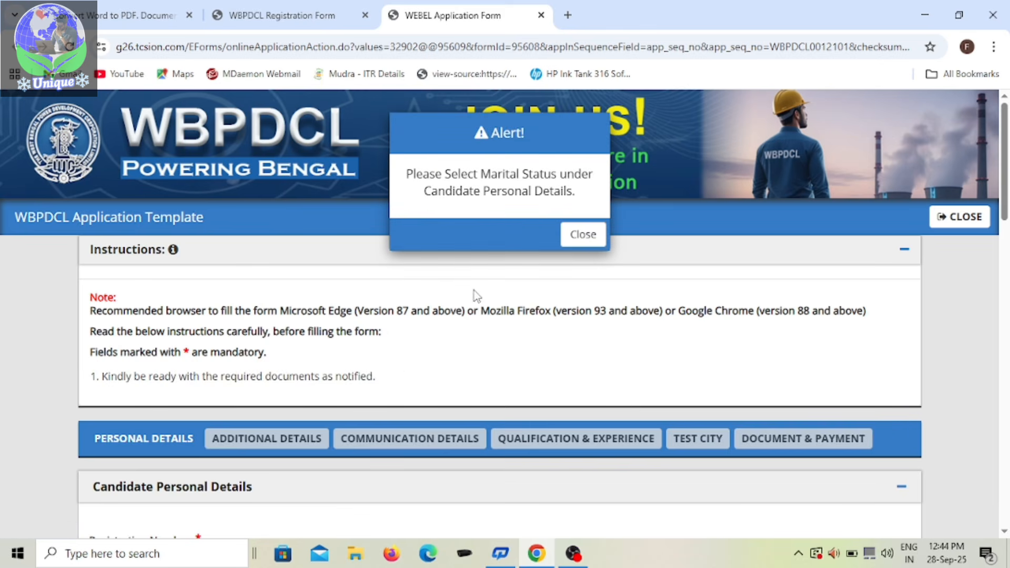
{"action": "left_click", "coordinate": [581, 235]}
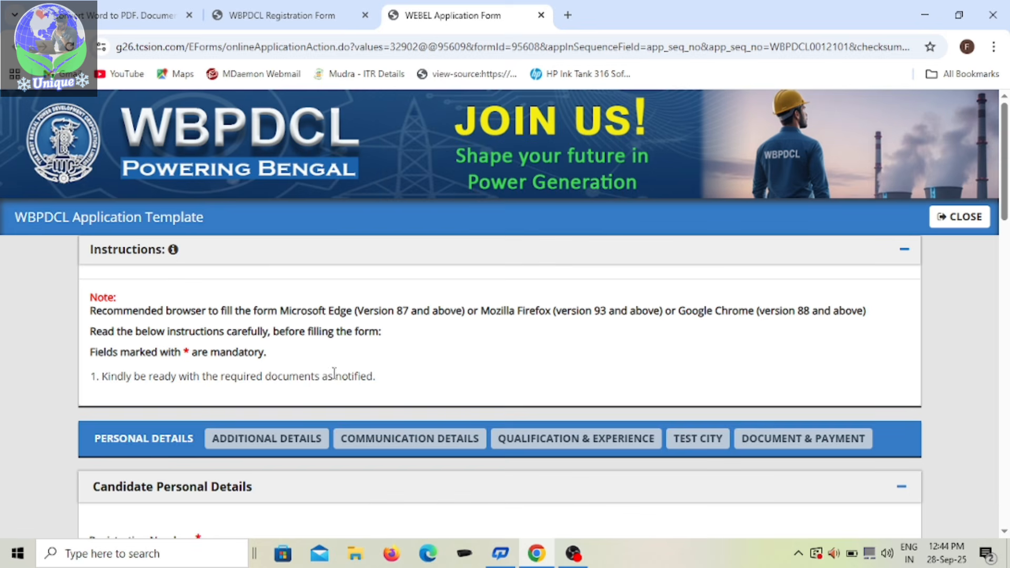
Step: Set the marital status to Unmarried in the Candidate Personal Details
{"action": "scroll", "coordinate": [334, 374], "scroll_direction": "down", "scroll_amount": 8}
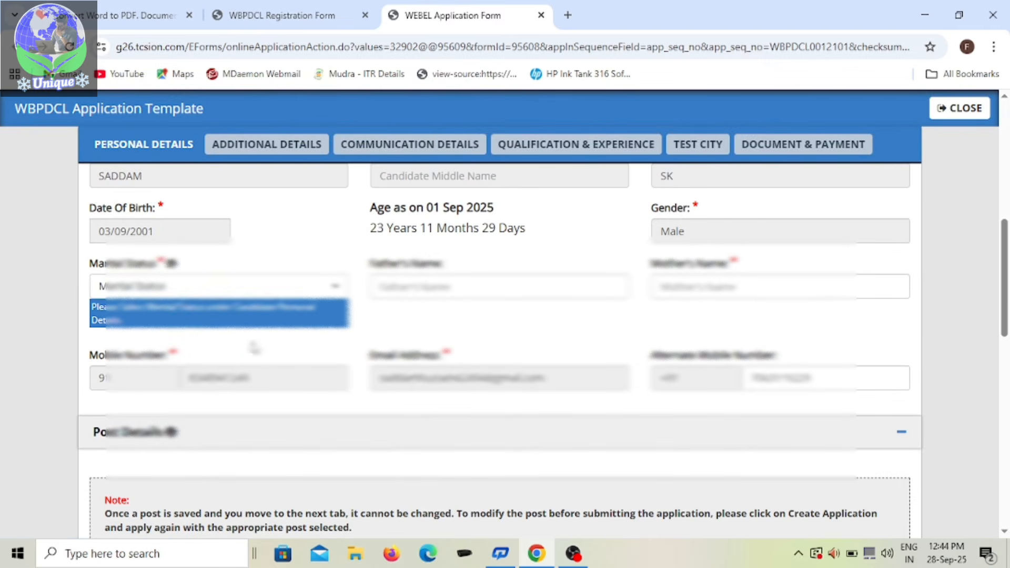
{"action": "left_click", "coordinate": [326, 287]}
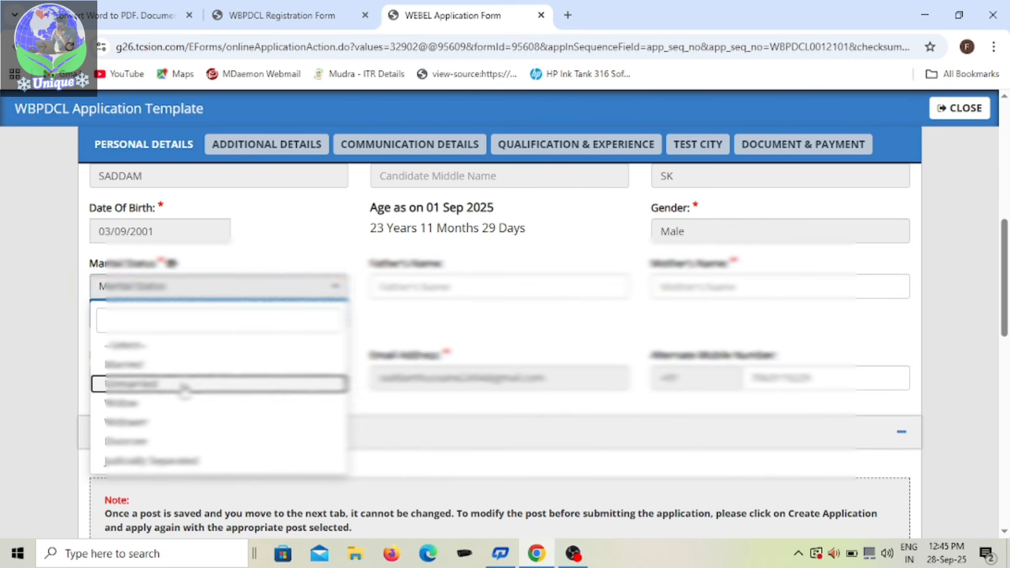
{"action": "left_click", "coordinate": [161, 389]}
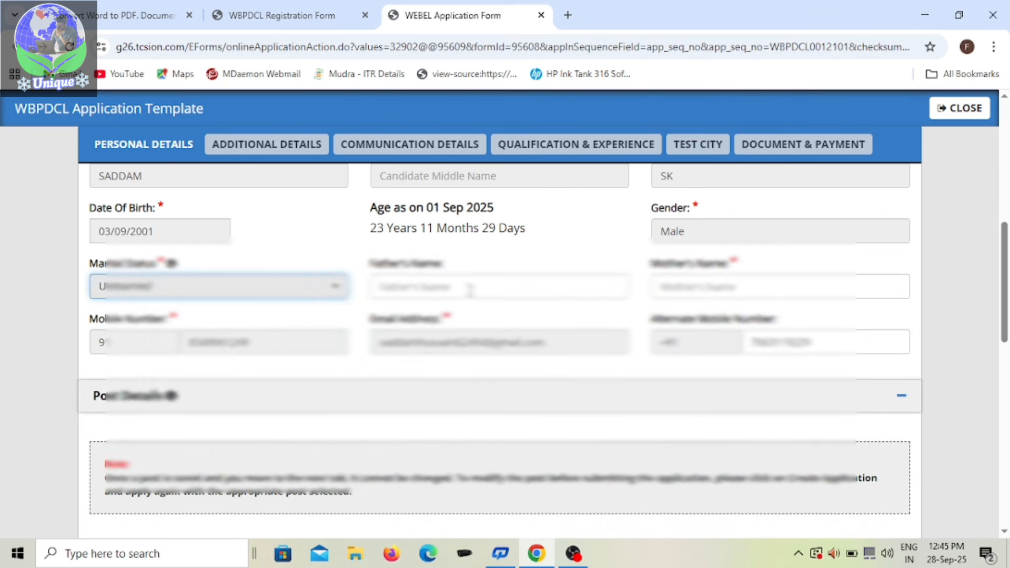
Step: Enter the father's name and the mother's name in the Candidate Personal Details
{"action": "scroll", "coordinate": [606, 298], "scroll_direction": "up", "scroll_amount": 1}
{"action": "scroll", "coordinate": [606, 302], "scroll_direction": "down", "scroll_amount": 1}
{"action": "left_click", "coordinate": [509, 288]}
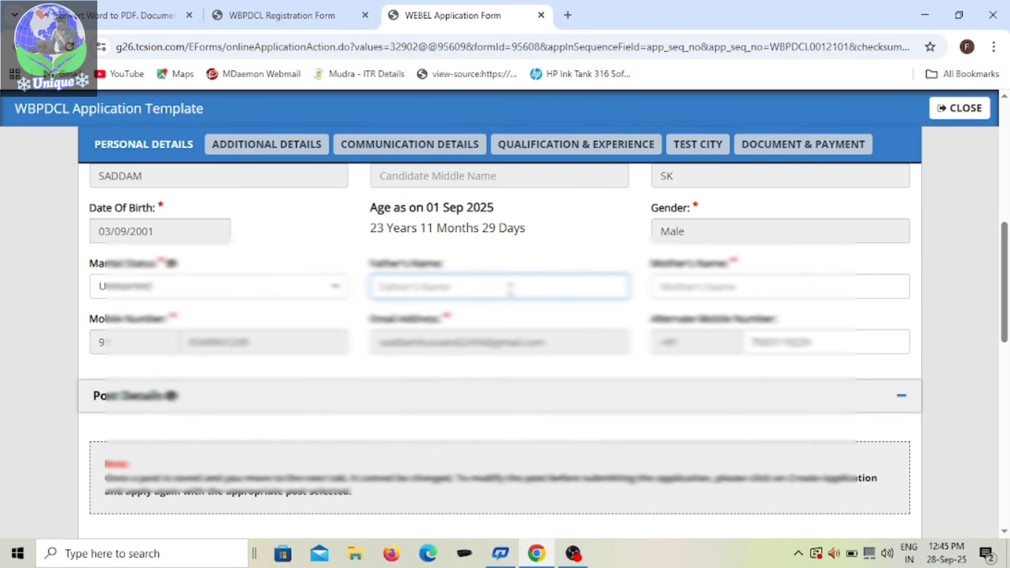
{"action": "type", "text": "sk"}
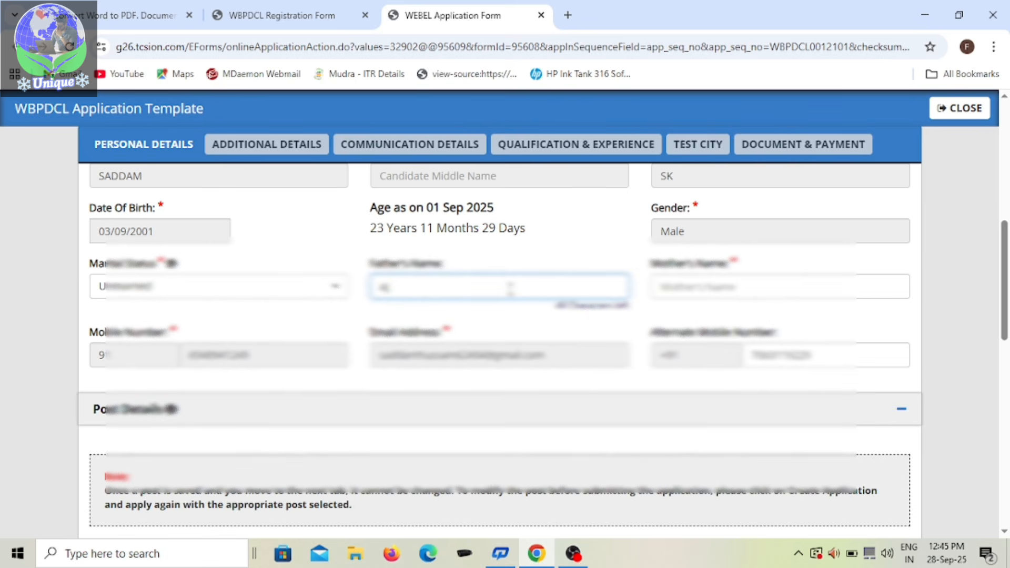
{"action": "type", "text": "era"}
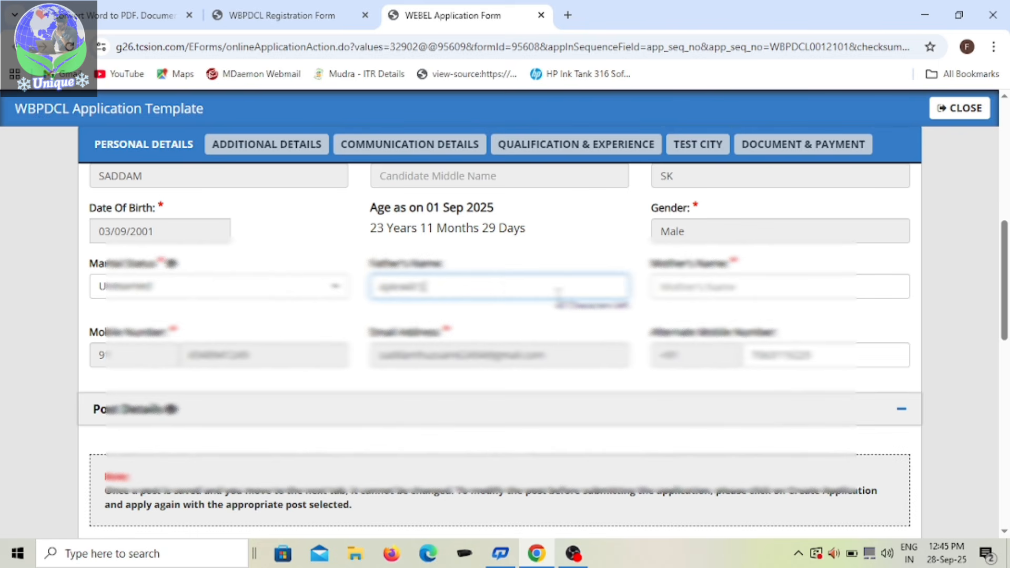
{"action": "left_click", "coordinate": [763, 287]}
{"action": "type", "text": "ha"}
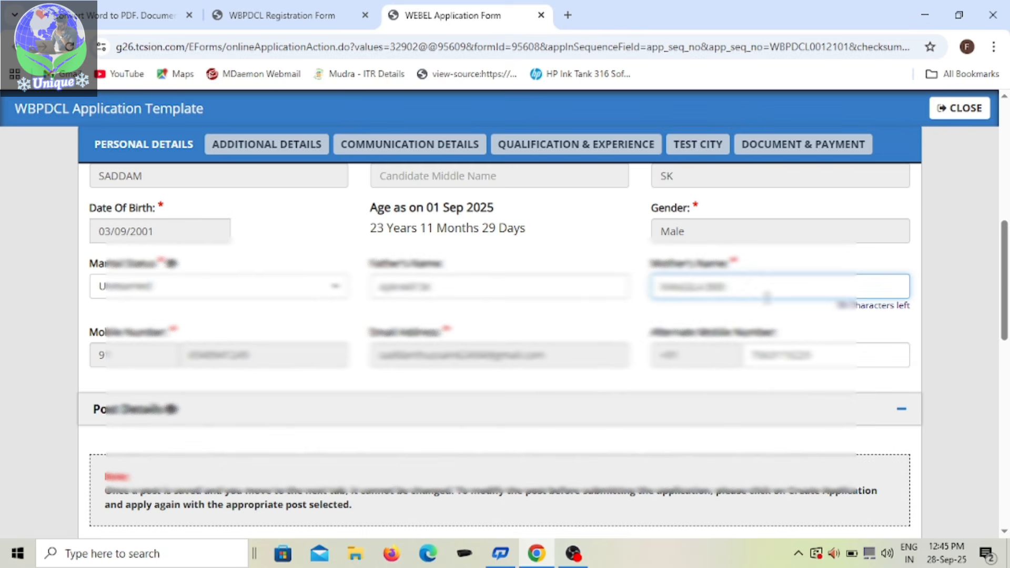
Step: Review the completed personal details, save them and continue to the Additional Details section
{"action": "scroll", "coordinate": [568, 343], "scroll_direction": "up", "scroll_amount": 2}
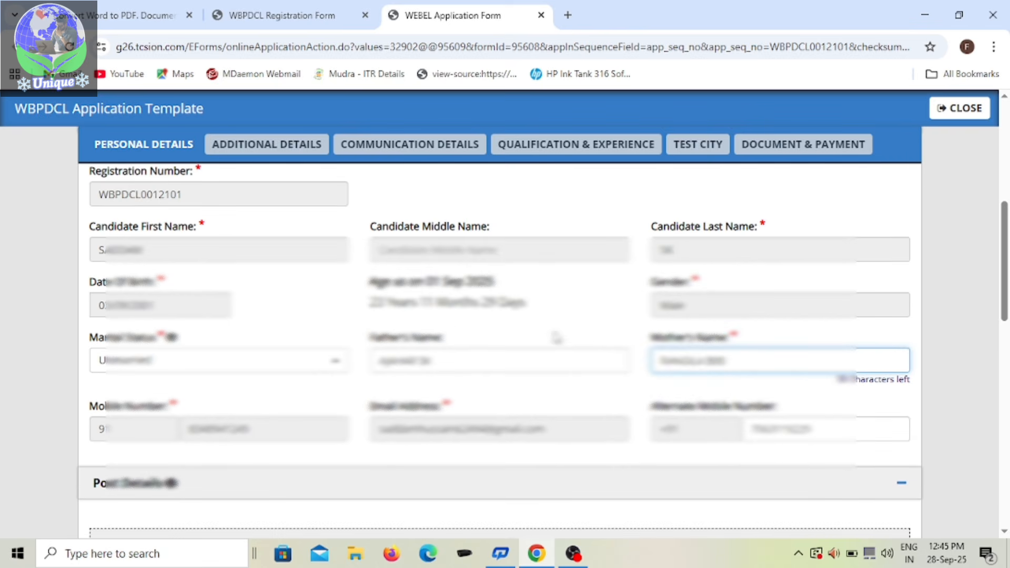
{"action": "scroll", "coordinate": [557, 348], "scroll_direction": "up", "scroll_amount": 3}
{"action": "scroll", "coordinate": [450, 350], "scroll_direction": "down", "scroll_amount": 3}
{"action": "scroll", "coordinate": [450, 350], "scroll_direction": "down", "scroll_amount": 5}
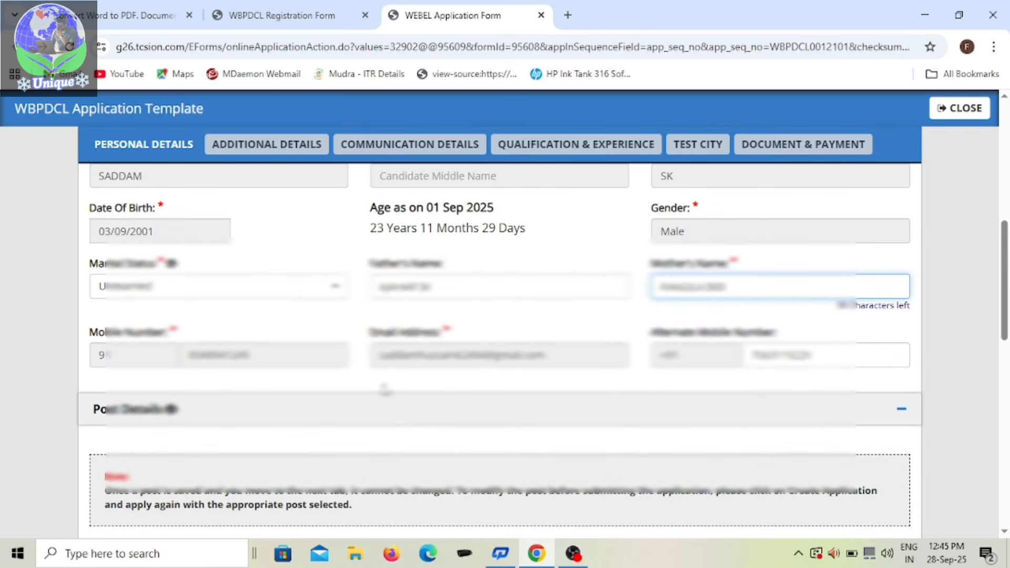
{"action": "scroll", "coordinate": [339, 423], "scroll_direction": "down", "scroll_amount": 5}
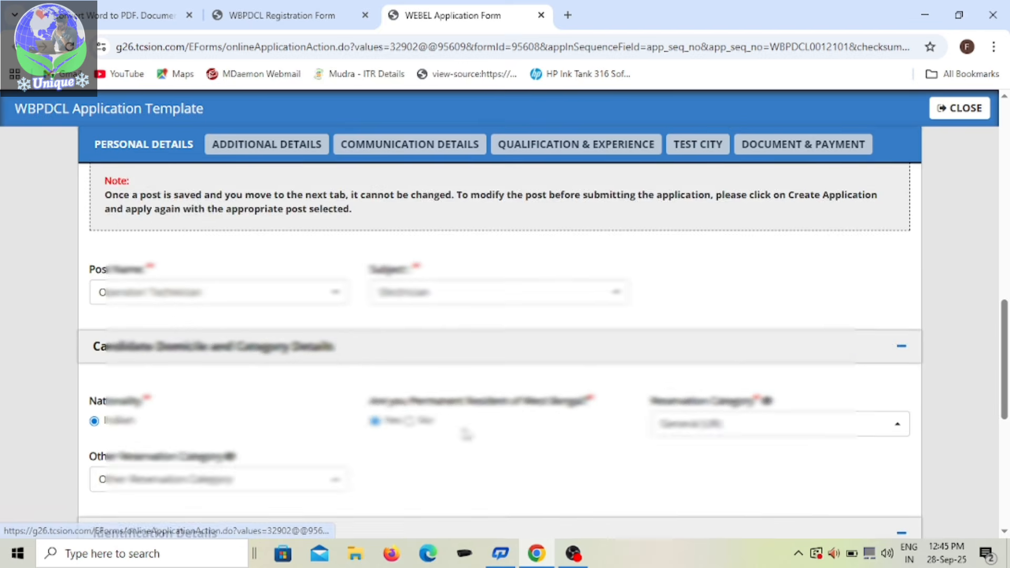
{"action": "scroll", "coordinate": [231, 413], "scroll_direction": "down", "scroll_amount": 3}
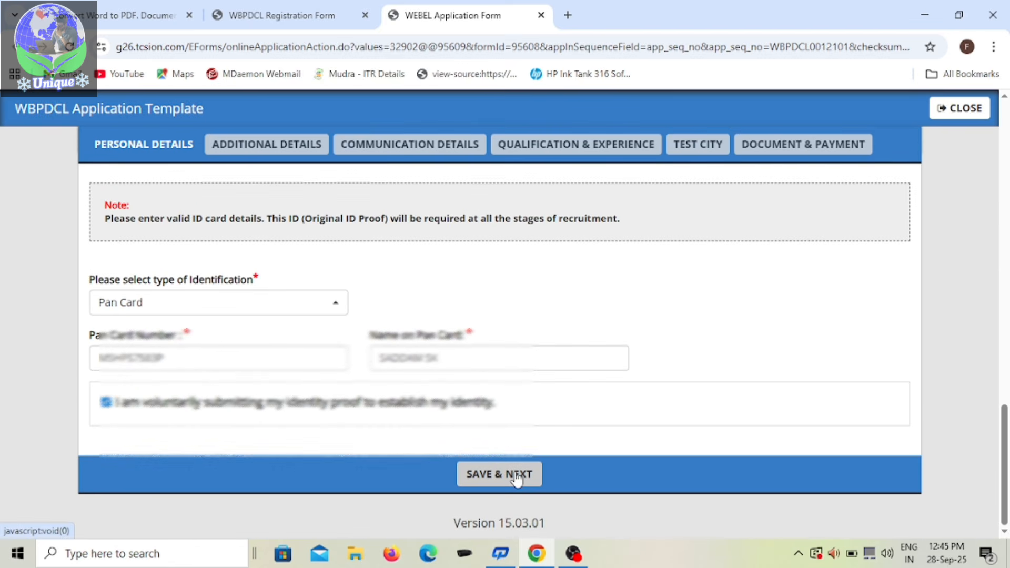
{"action": "left_click", "coordinate": [516, 476]}
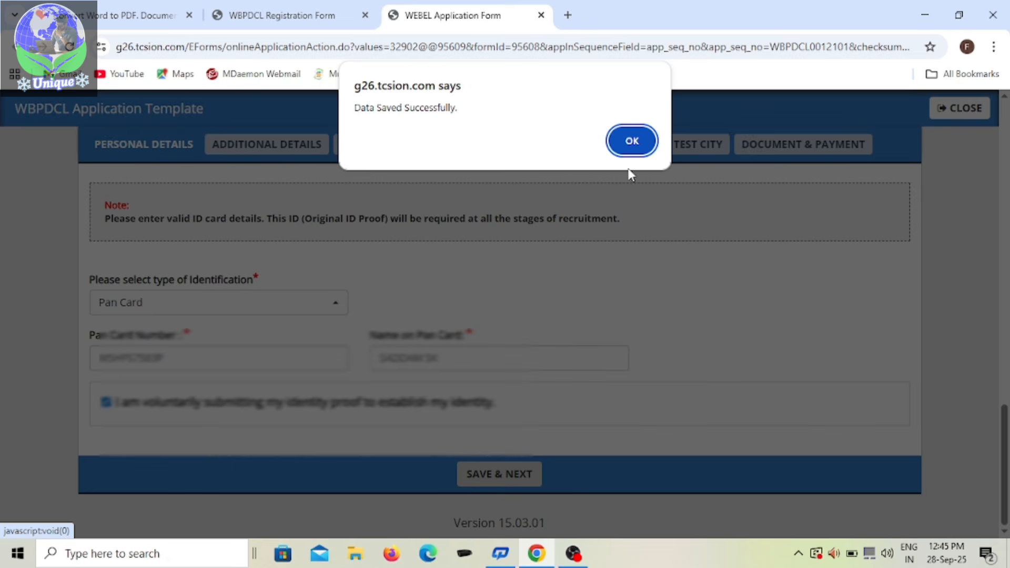
{"action": "left_click", "coordinate": [630, 139]}
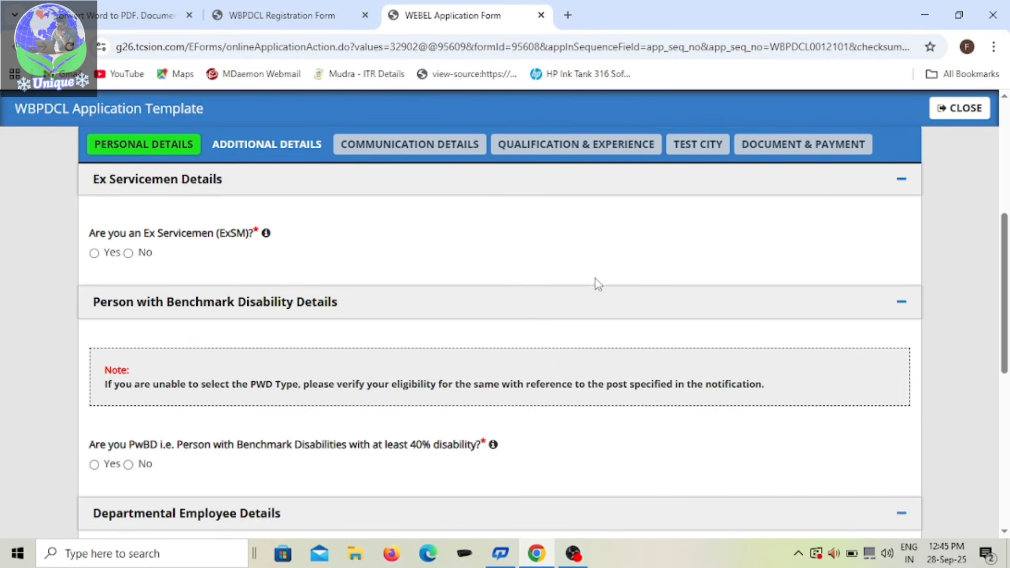
Step: Answer No to both the Ex Servicemen question and the Person with Benchmark Disabilities question
{"action": "scroll", "coordinate": [149, 323], "scroll_direction": "up", "scroll_amount": 3}
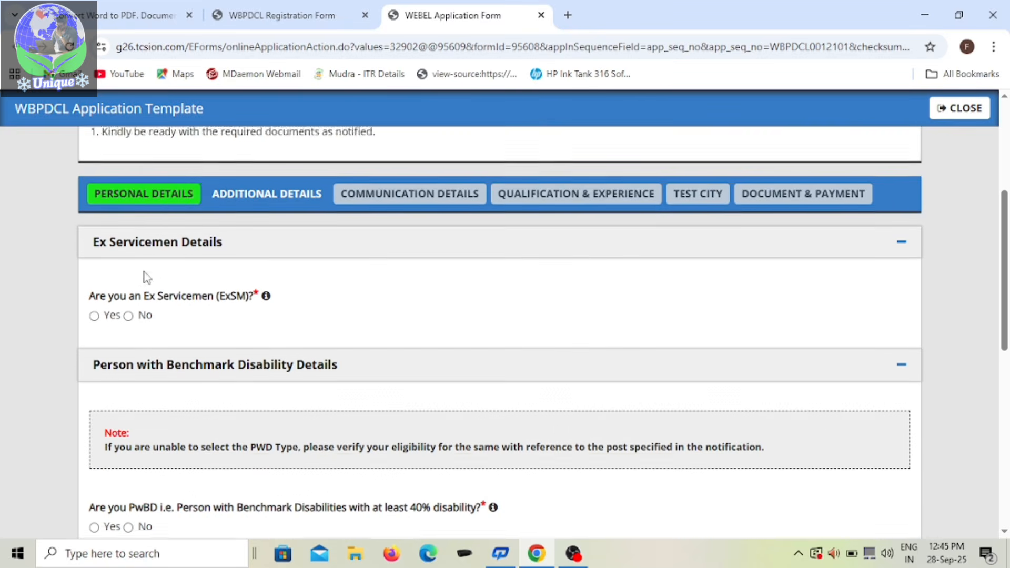
{"action": "scroll", "coordinate": [149, 323], "scroll_direction": "down", "scroll_amount": 1}
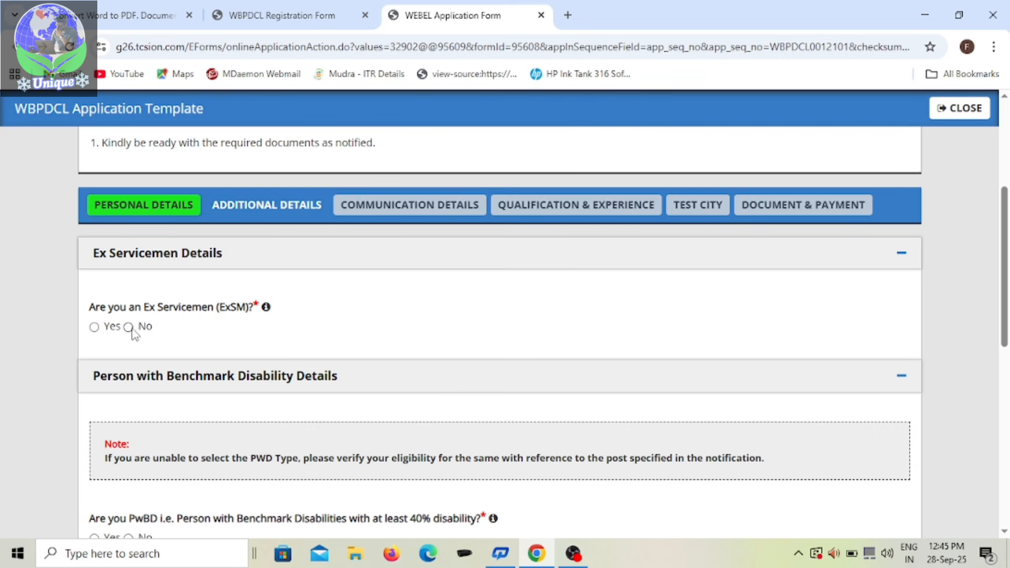
{"action": "left_click", "coordinate": [130, 328]}
{"action": "scroll", "coordinate": [231, 297], "scroll_direction": "down", "scroll_amount": 3}
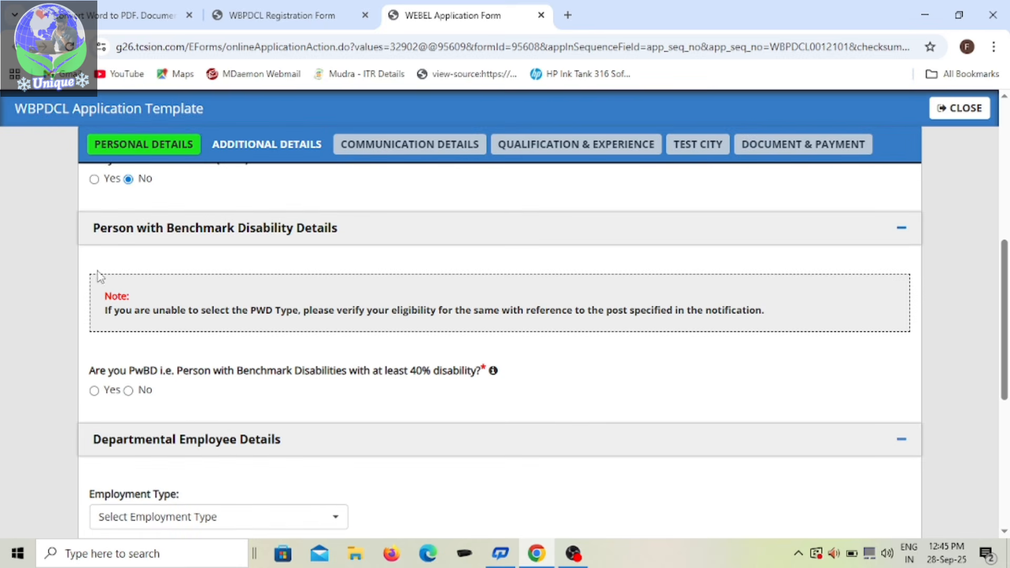
{"action": "scroll", "coordinate": [177, 363], "scroll_direction": "down", "scroll_amount": 1}
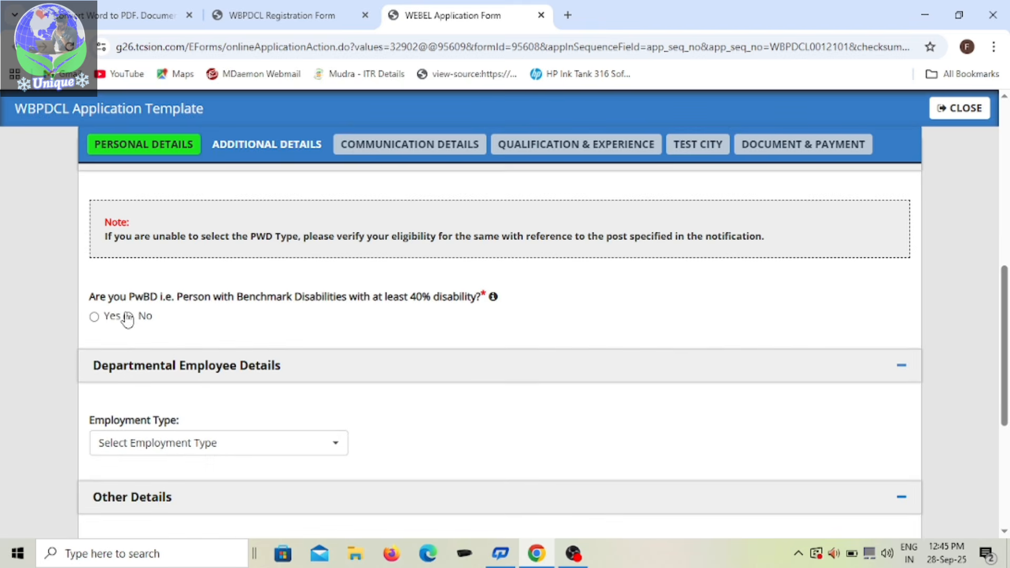
{"action": "scroll", "coordinate": [230, 317], "scroll_direction": "down", "scroll_amount": 3}
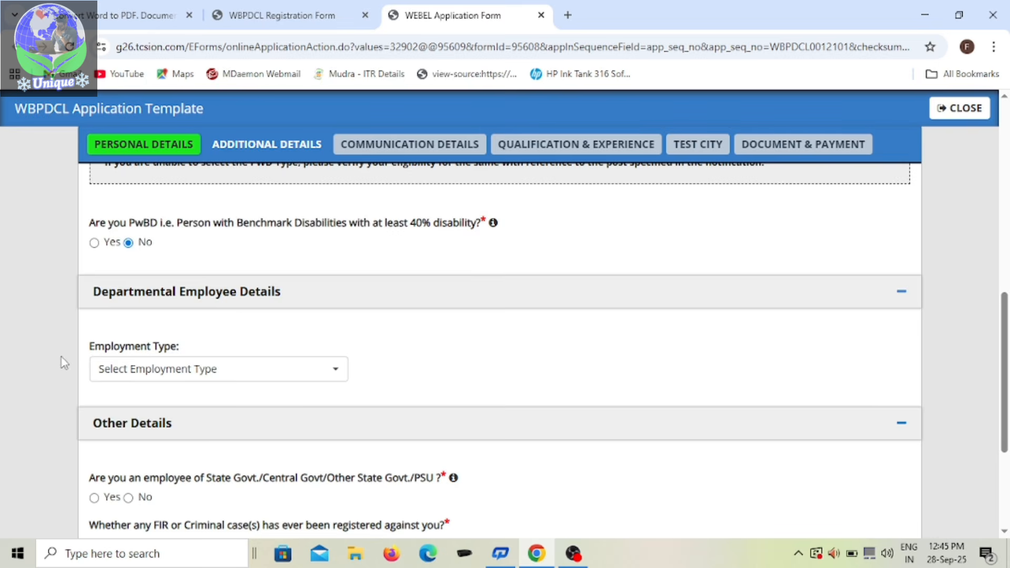
Step: Answer No to the government employment, criminal case and pending enquiry questions, and save the additional details
{"action": "left_click", "coordinate": [341, 298]}
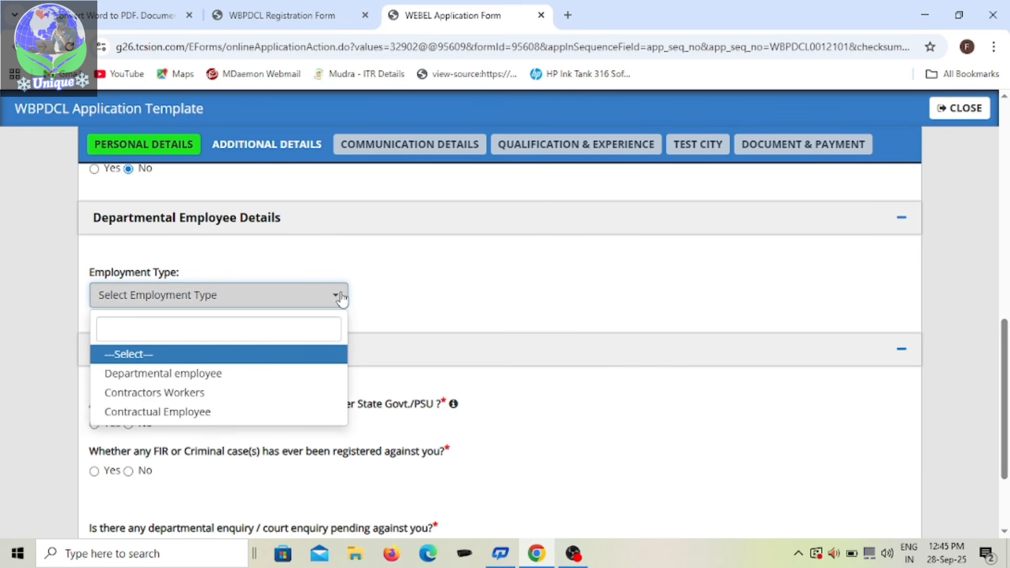
{"action": "left_click", "coordinate": [341, 298]}
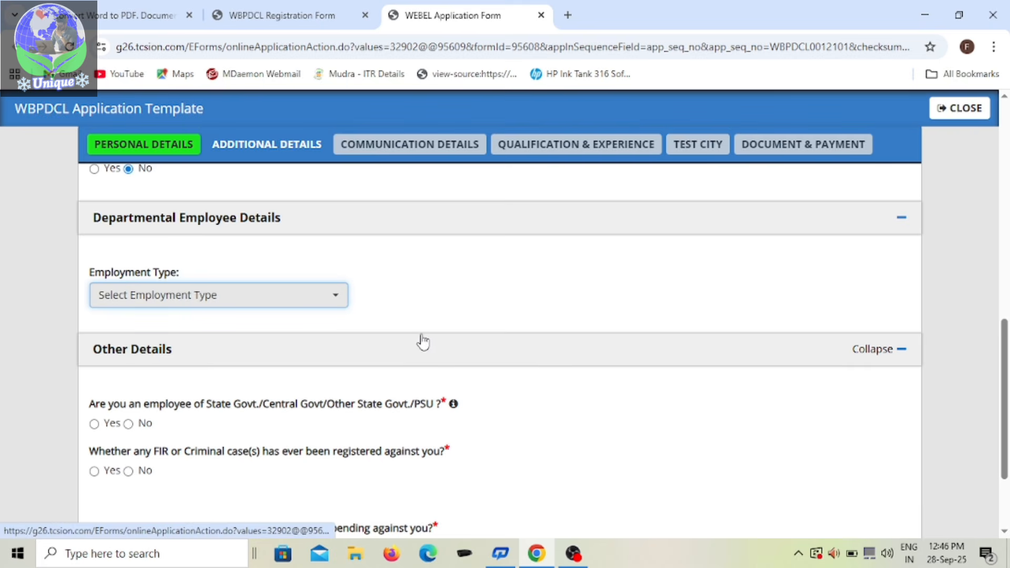
{"action": "scroll", "coordinate": [279, 339], "scroll_direction": "down", "scroll_amount": 1}
{"action": "scroll", "coordinate": [240, 335], "scroll_direction": "down", "scroll_amount": 1}
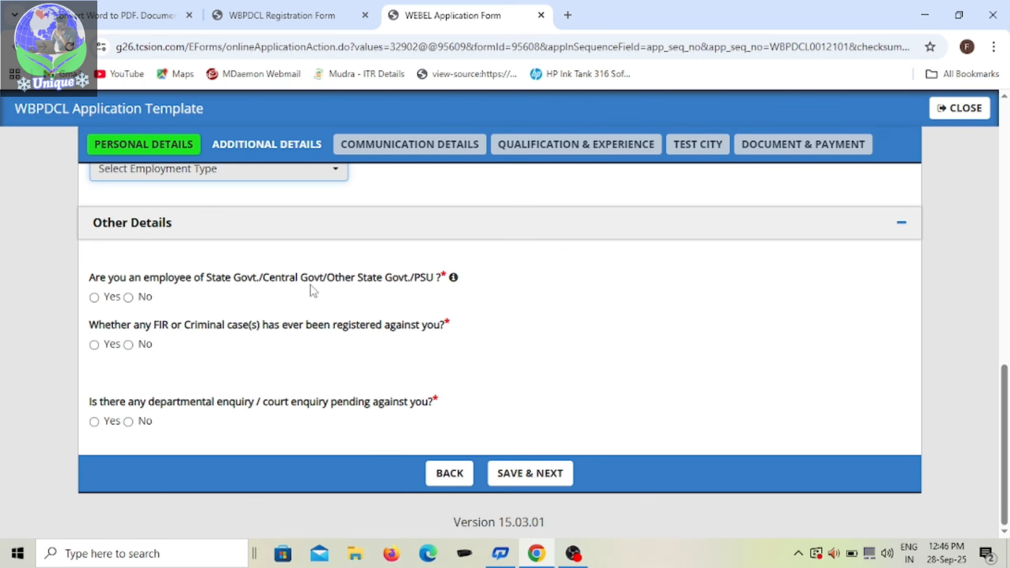
{"action": "left_click", "coordinate": [129, 298]}
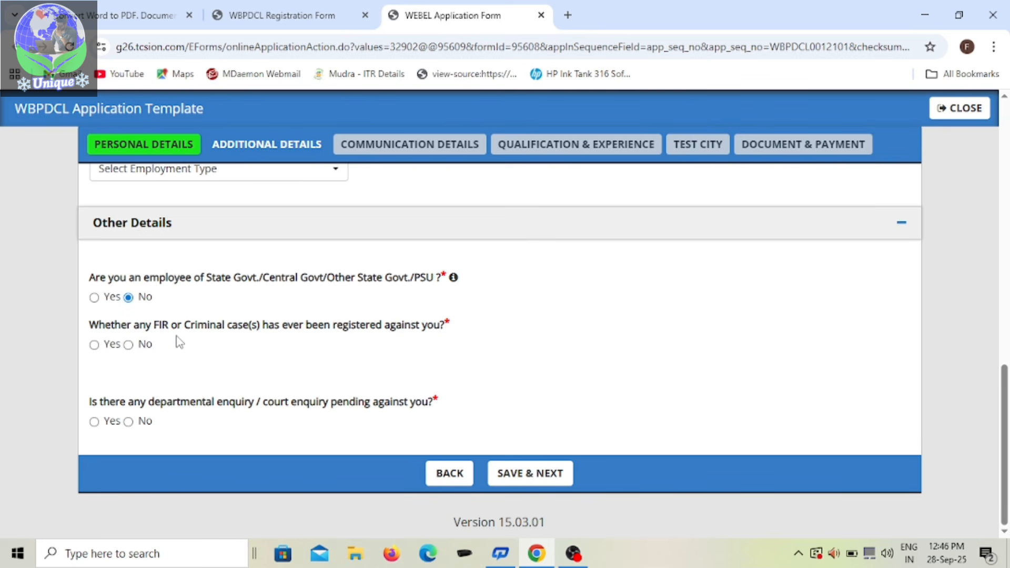
{"action": "left_click", "coordinate": [128, 345]}
{"action": "left_click", "coordinate": [532, 473]}
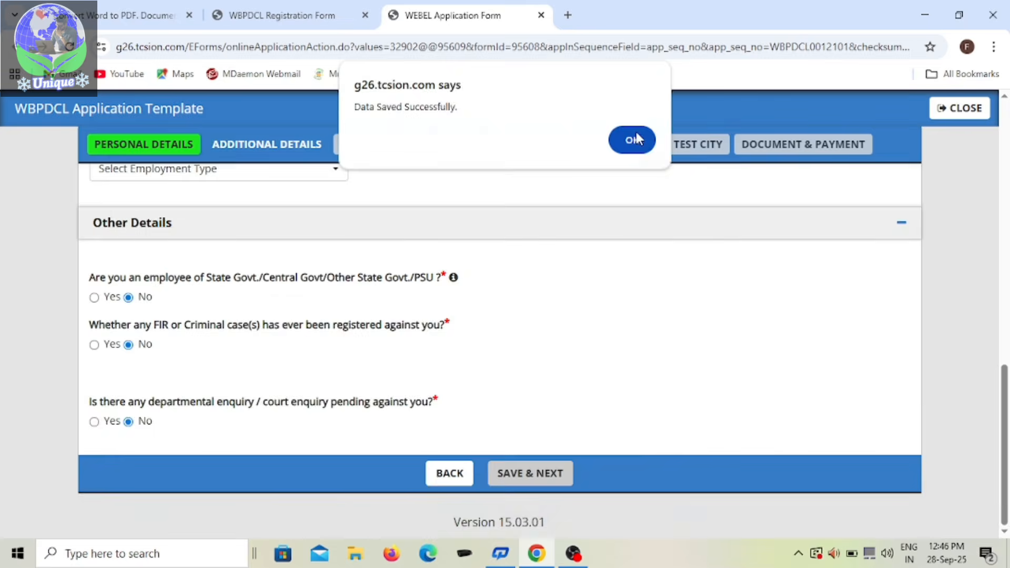
{"action": "left_click", "coordinate": [633, 139]}
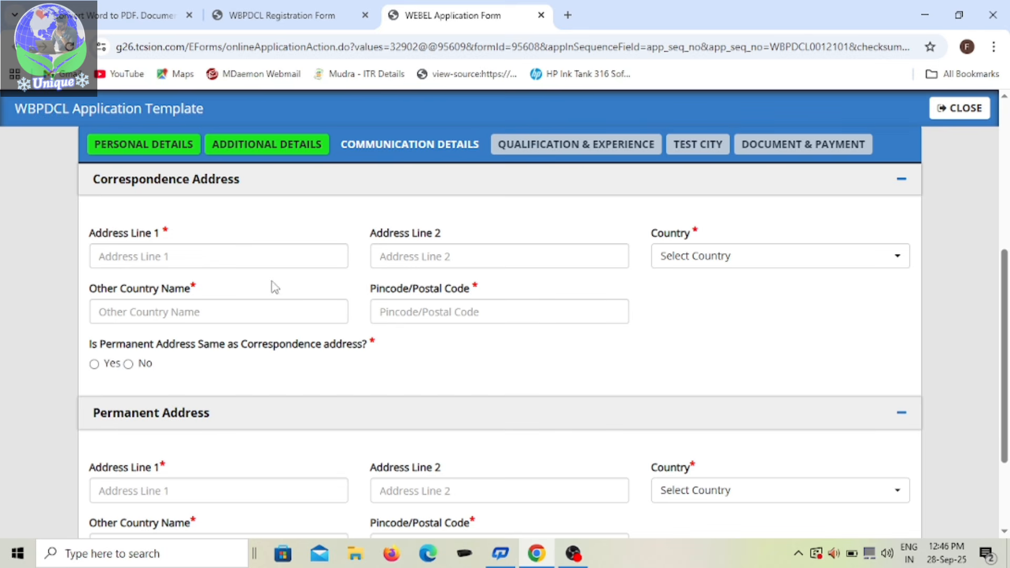
Step: Enter the candidate's street address in Address Line 1 and Address Line 2 of the correspondence address
{"action": "left_click", "coordinate": [235, 253]}
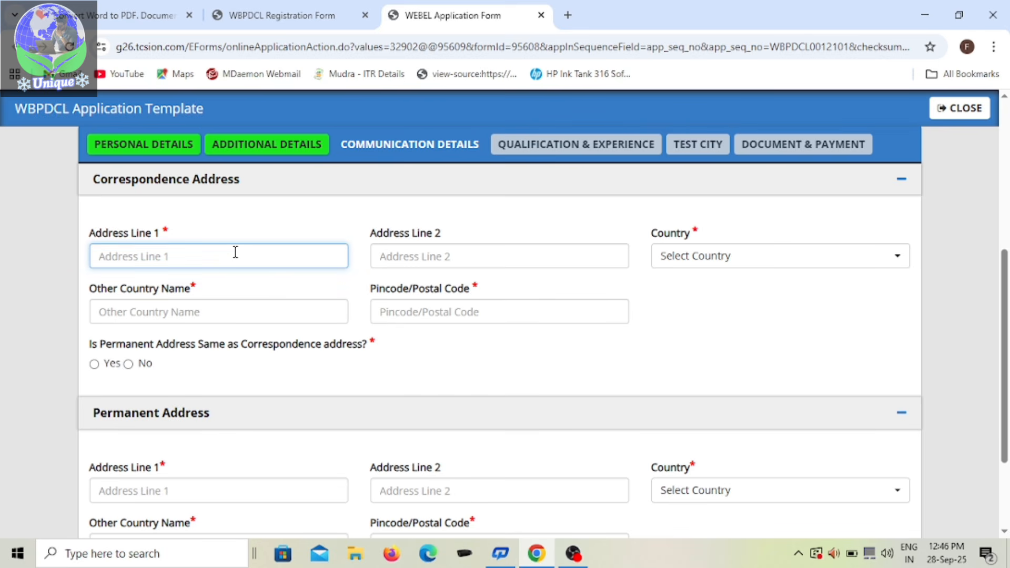
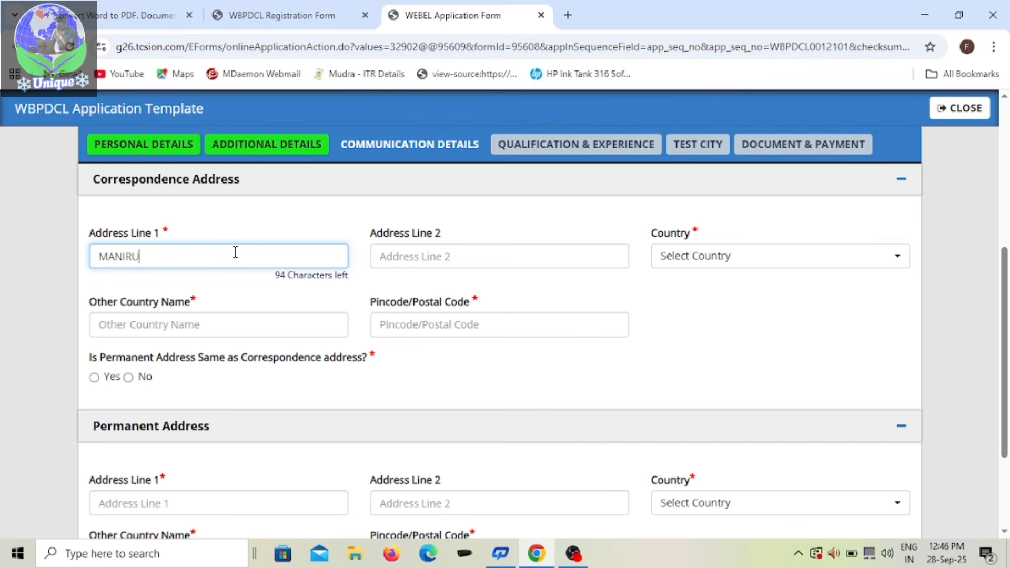
{"action": "left_click", "coordinate": [411, 251]}
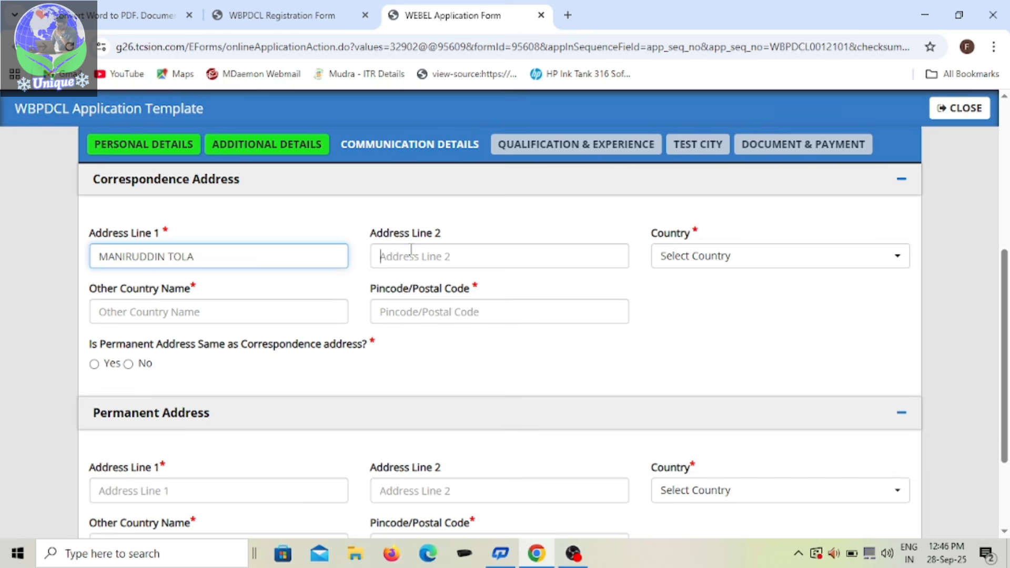
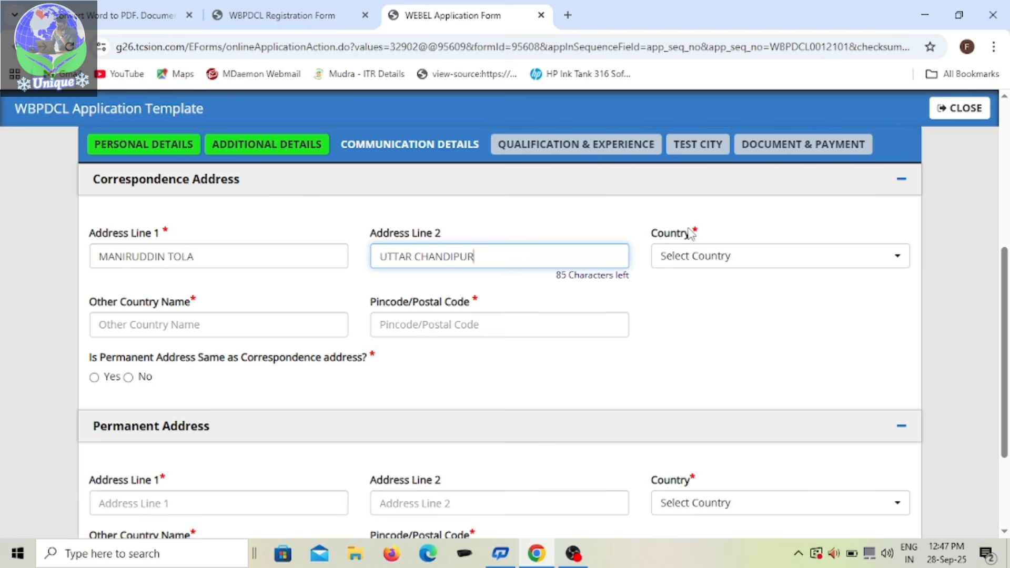
Step: Set the correspondence address country to India and the state to West Bengal
{"action": "left_click", "coordinate": [758, 269]}
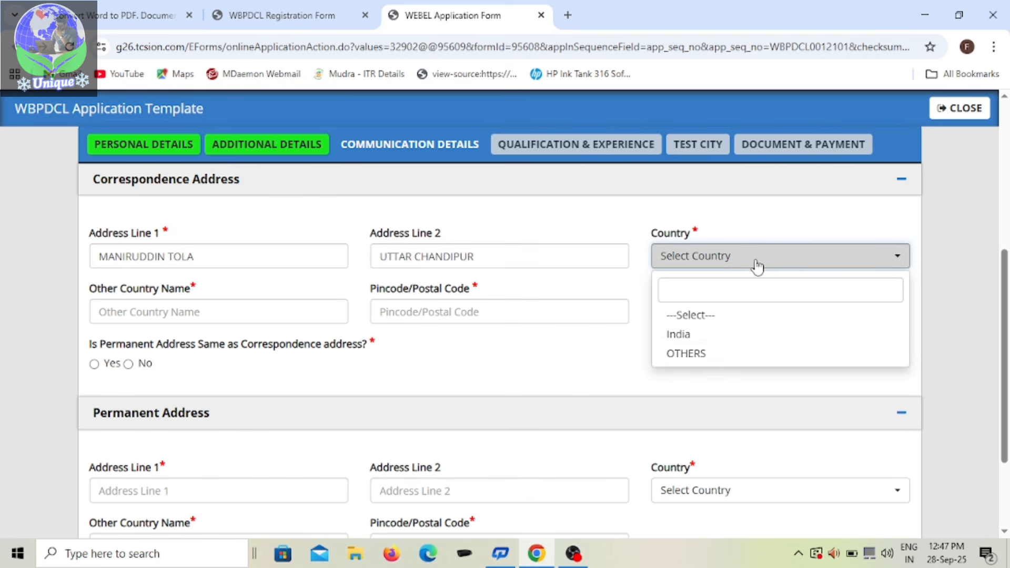
{"action": "left_click", "coordinate": [721, 339]}
{"action": "left_click", "coordinate": [283, 318]}
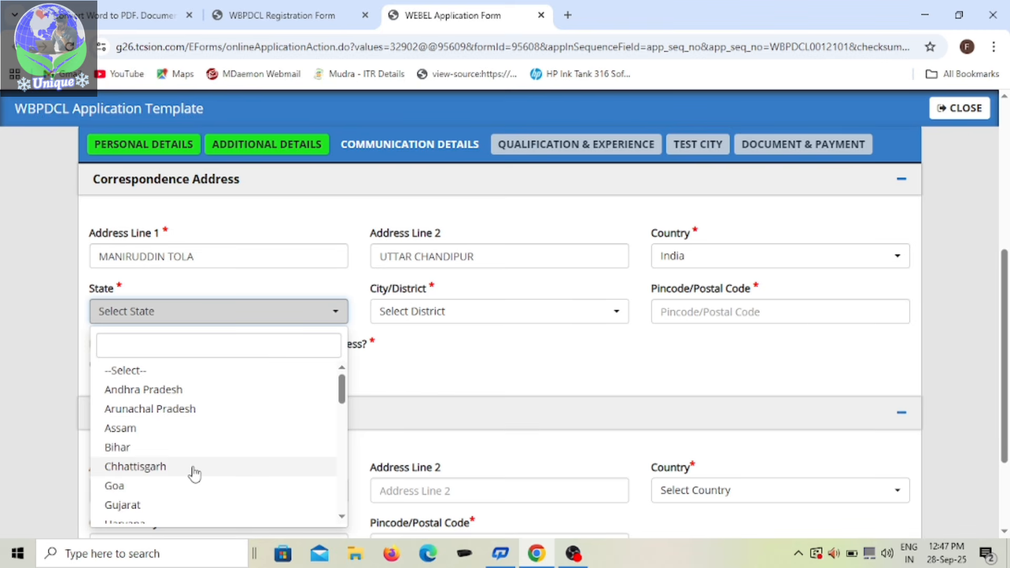
{"action": "left_click", "coordinate": [210, 346]}
{"action": "type", "text": "W"}
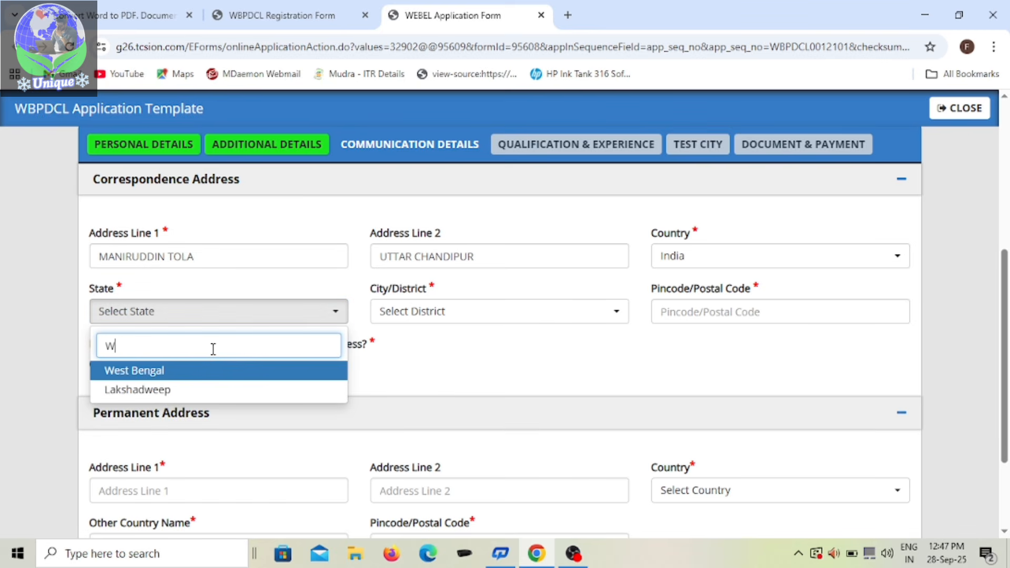
{"action": "type", "text": "E"}
{"action": "left_click", "coordinate": [205, 370]}
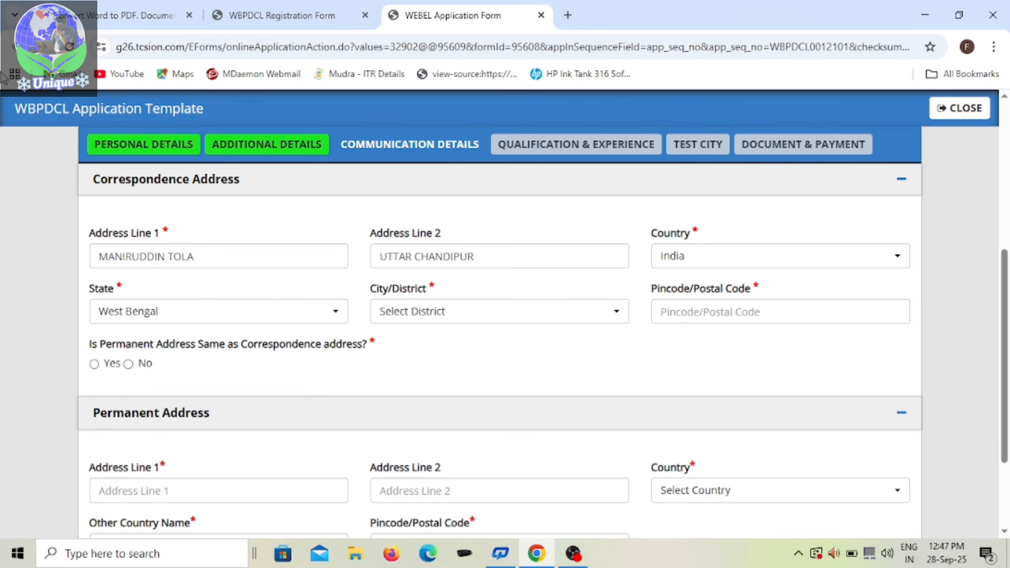
Step: Set the correspondence address district to Malda and enter the candidate's postal code
{"action": "left_click", "coordinate": [544, 313]}
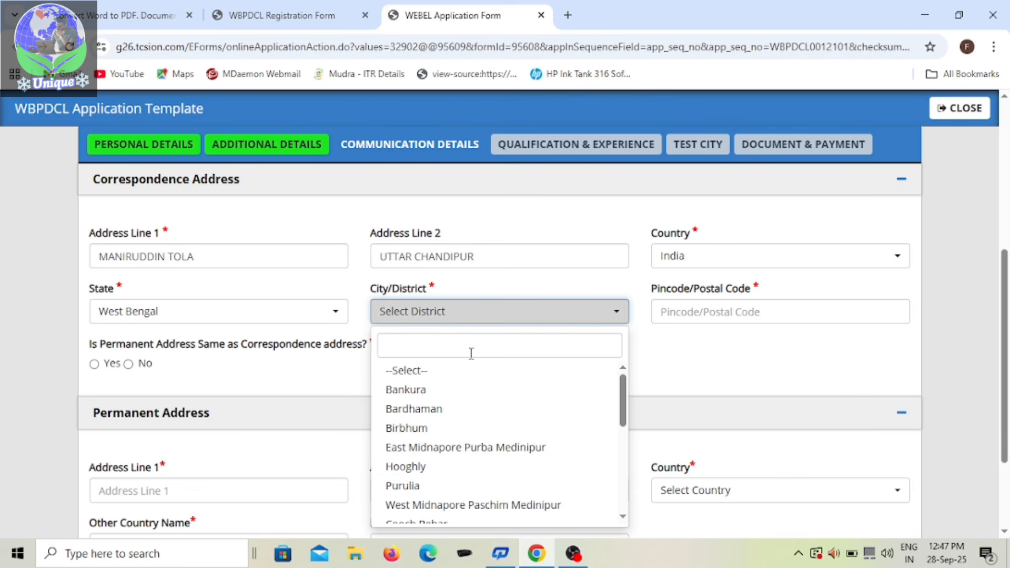
{"action": "scroll", "coordinate": [470, 360], "scroll_direction": "down", "scroll_amount": 3}
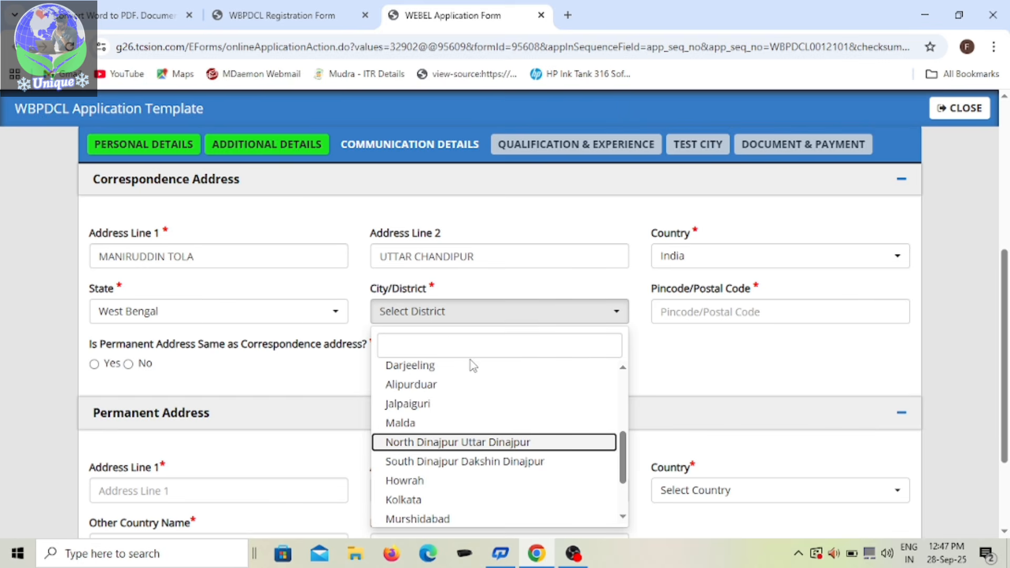
{"action": "left_click", "coordinate": [446, 343]}
{"action": "type", "text": "MA"}
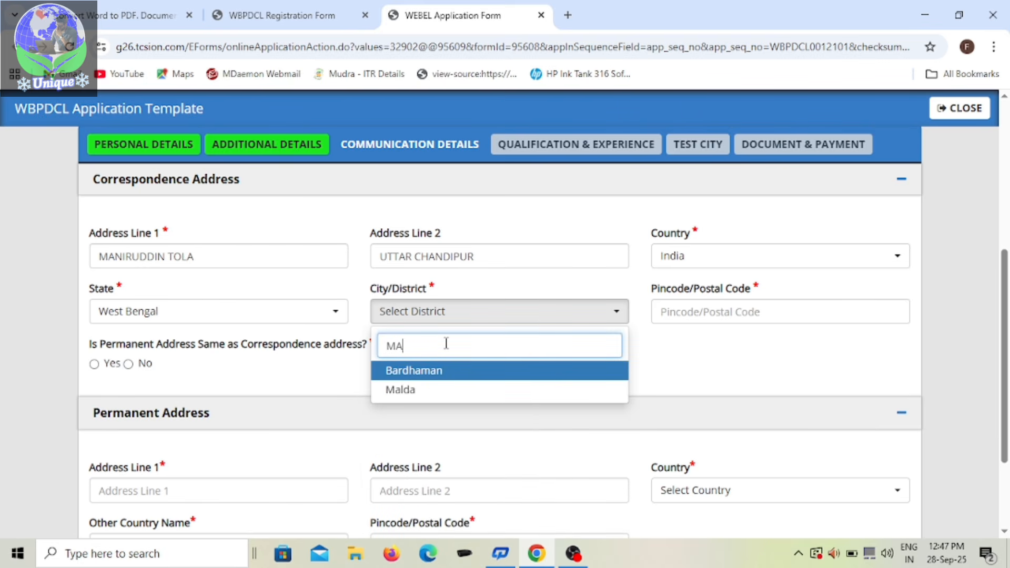
{"action": "left_click", "coordinate": [405, 389]}
{"action": "left_click", "coordinate": [727, 313]}
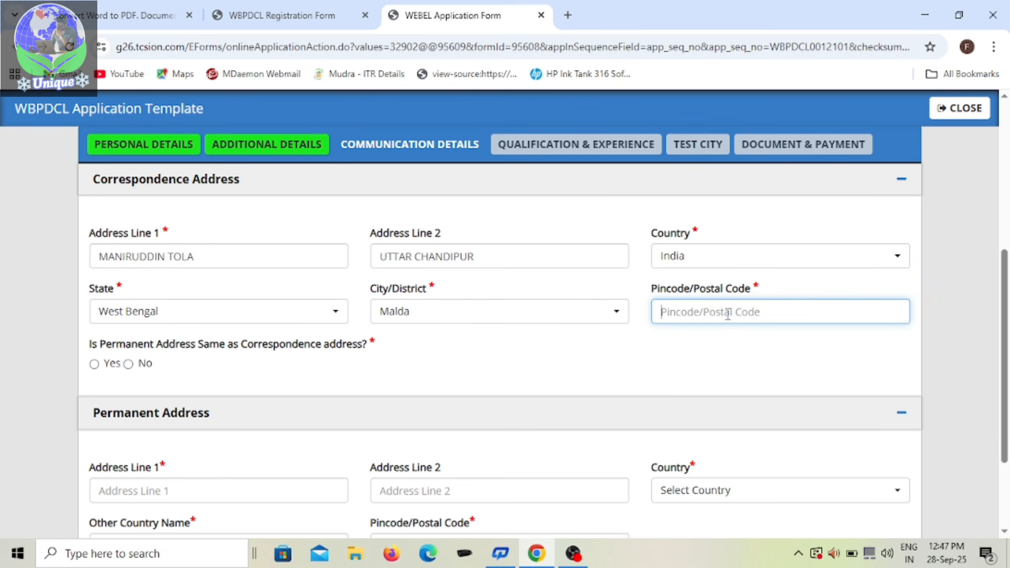
{"action": "type", "text": "73"}
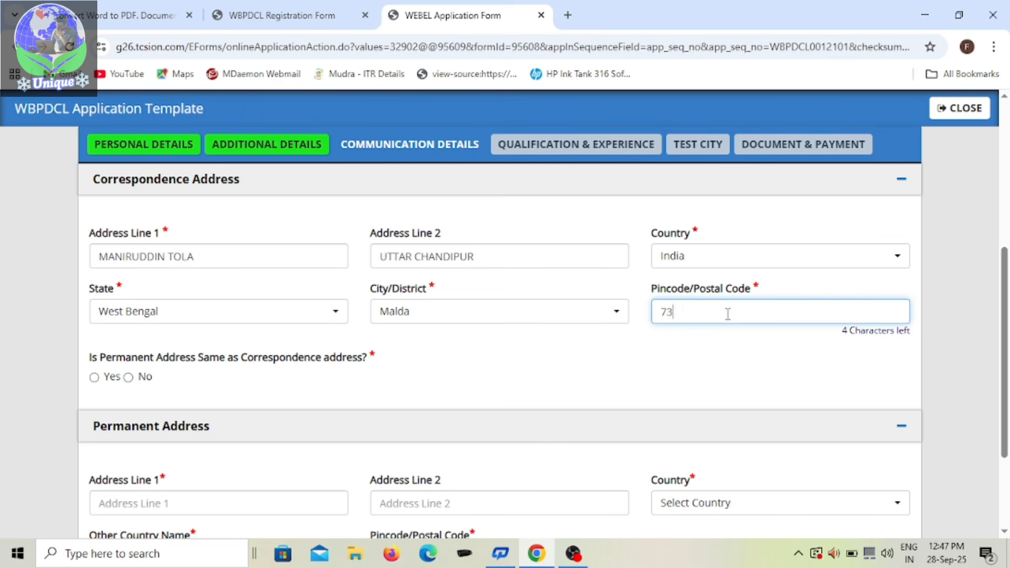
{"action": "type", "text": "2203"}
{"action": "left_click", "coordinate": [443, 380]}
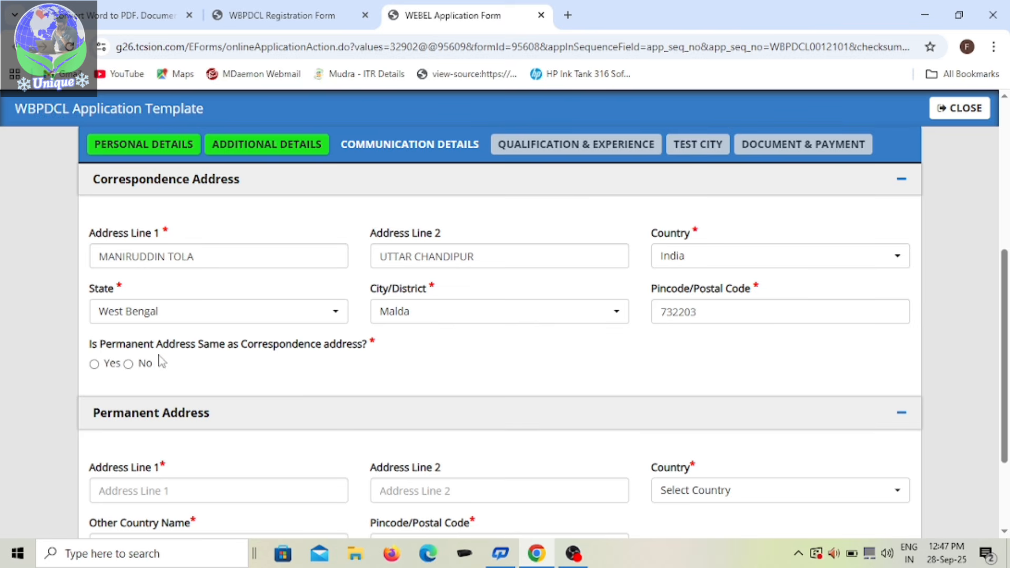
Step: Mark the permanent address as the same as the correspondence address, and save the communication details
{"action": "left_click", "coordinate": [94, 363]}
{"action": "scroll", "coordinate": [271, 369], "scroll_direction": "down", "scroll_amount": 3}
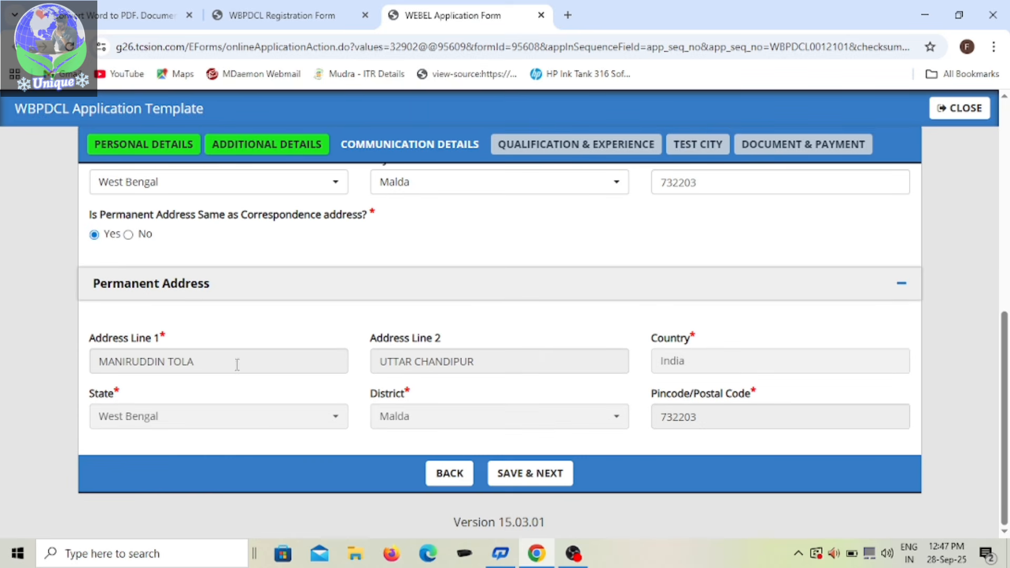
{"action": "left_click", "coordinate": [549, 466]}
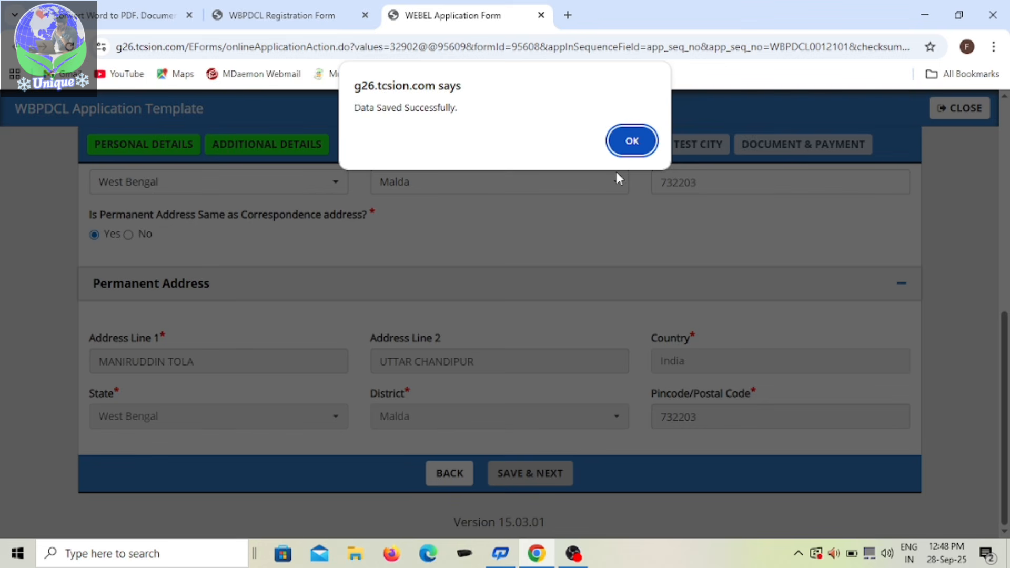
{"action": "left_click", "coordinate": [632, 140]}
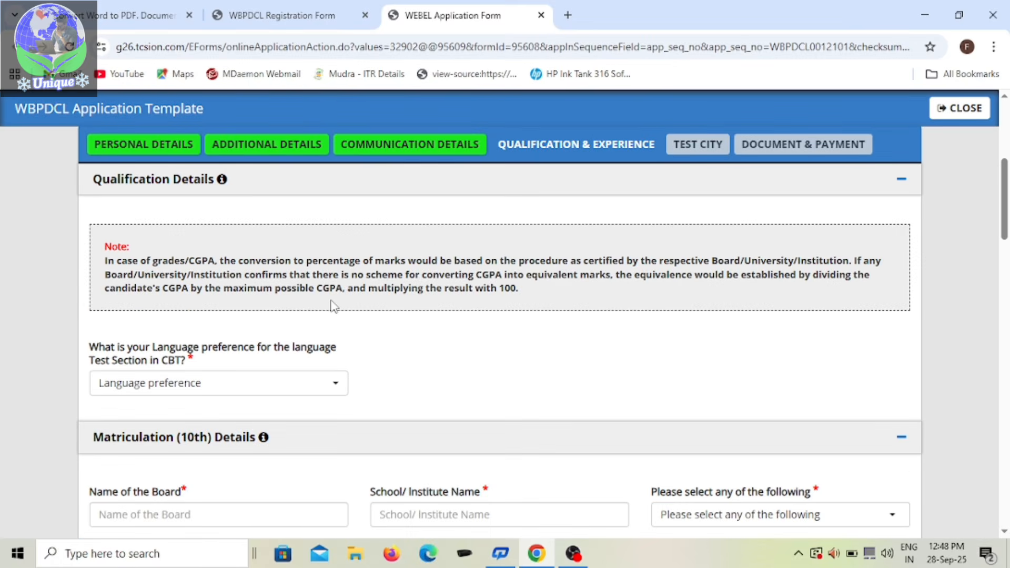
Step: Choose Bengali as the language preference for the language test section in the CBT
{"action": "scroll", "coordinate": [331, 305], "scroll_direction": "down", "scroll_amount": 1}
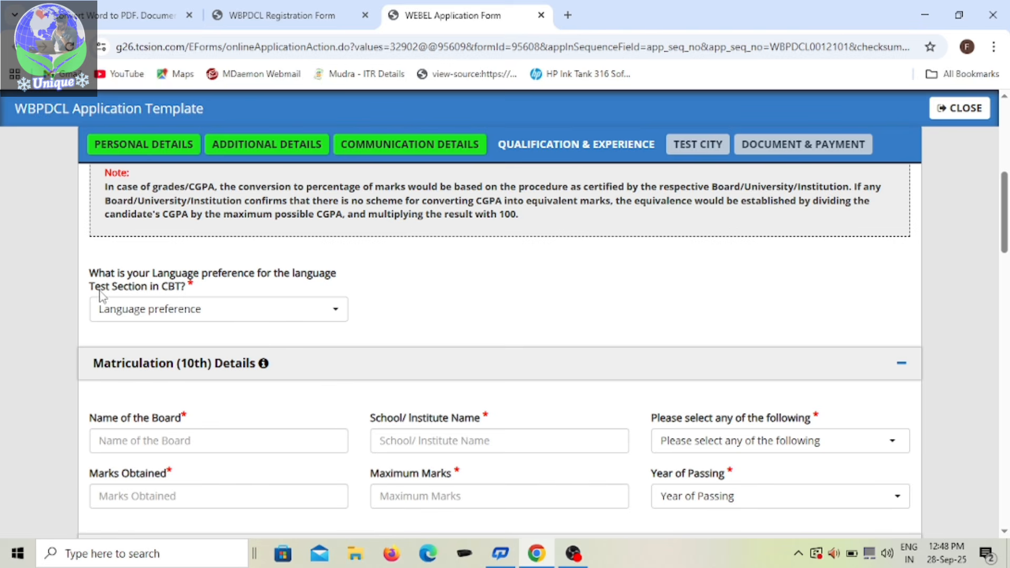
{"action": "left_click", "coordinate": [337, 312]}
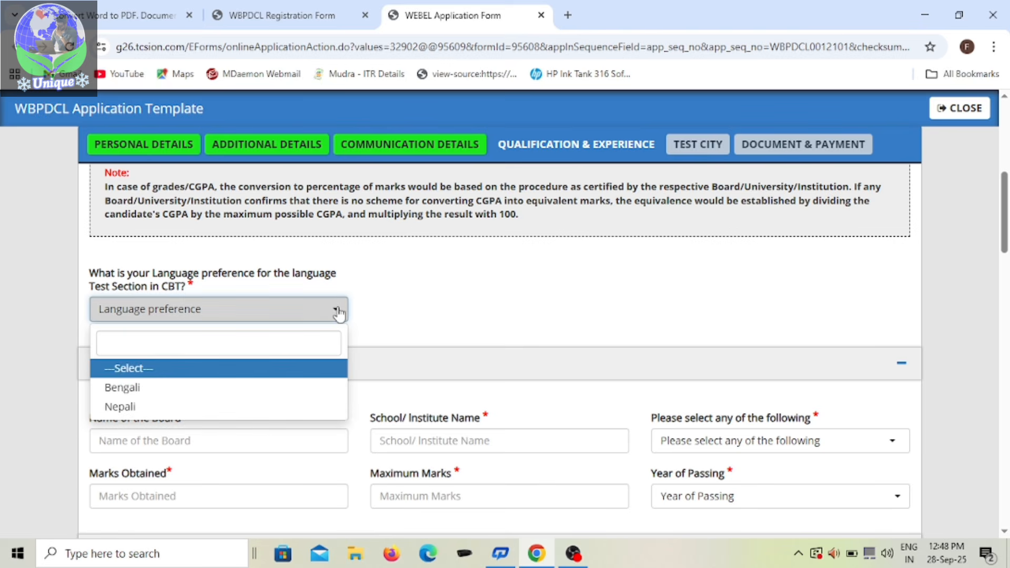
{"action": "left_click", "coordinate": [184, 390]}
Step: Enter WEST BENGAL BOARD OF SECONDARY EDUCATION as the board name in the Matriculation (10th) details
{"action": "scroll", "coordinate": [184, 332], "scroll_direction": "down", "scroll_amount": 1}
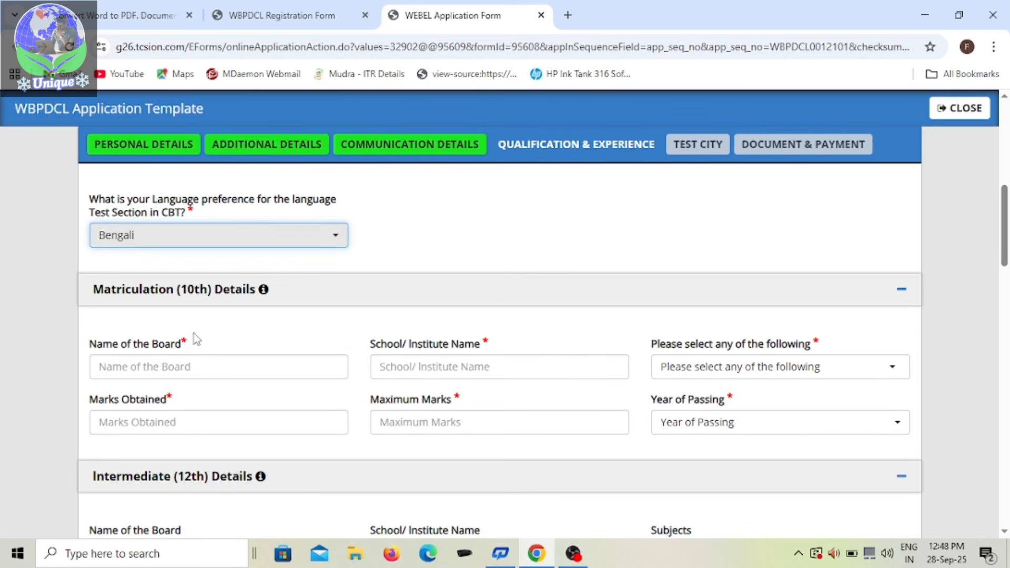
{"action": "scroll", "coordinate": [84, 335], "scroll_direction": "down", "scroll_amount": 1}
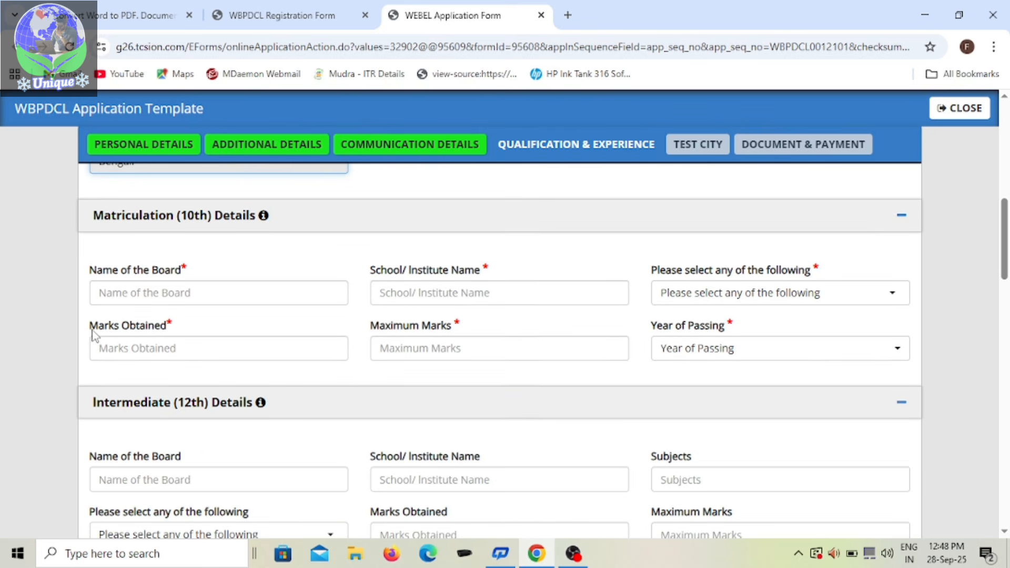
{"action": "left_click", "coordinate": [244, 294]}
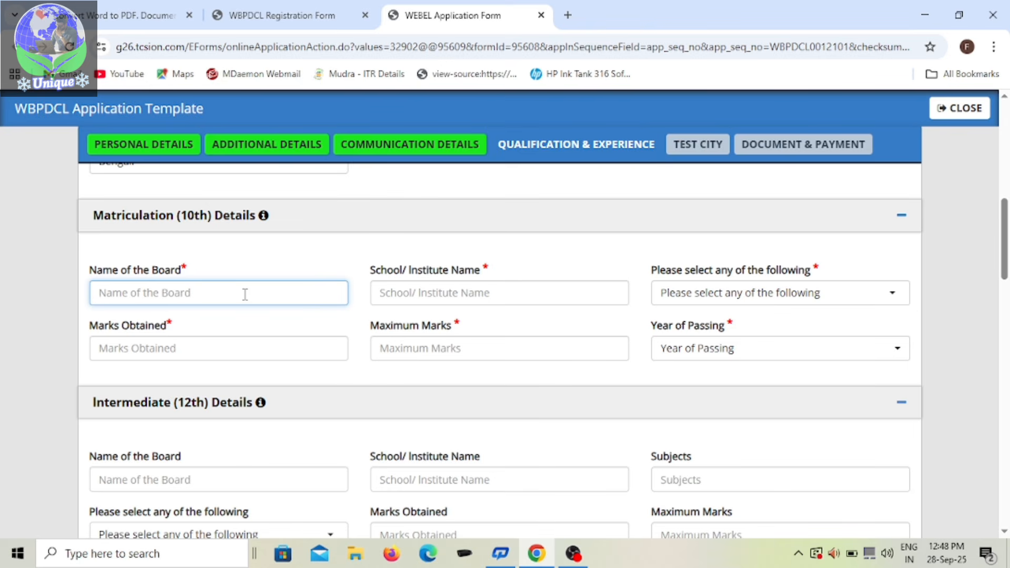
{"action": "type", "text": "WB"}
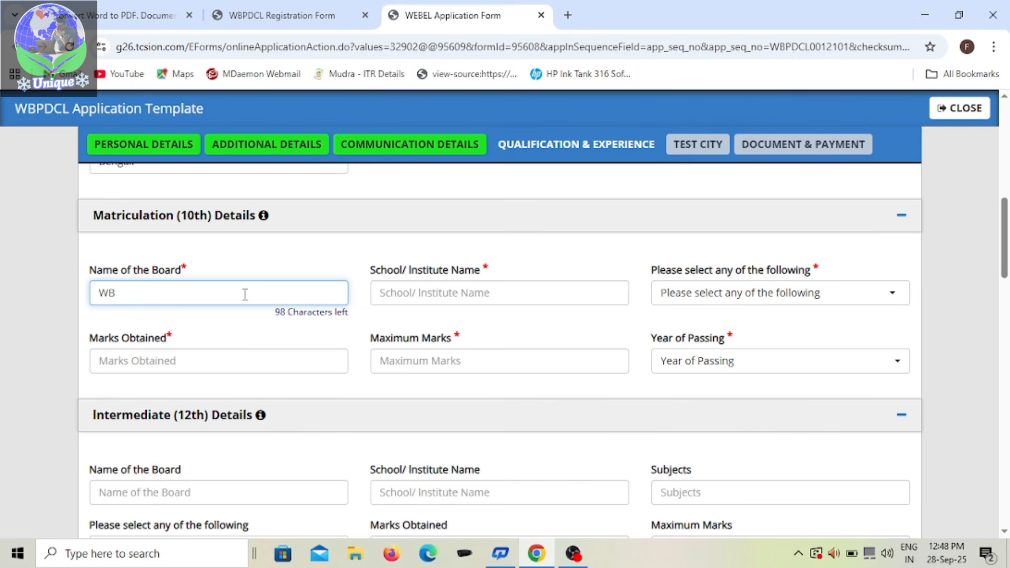
{"action": "key", "text": "BackSpace"}
{"action": "type", "text": "W"}
{"action": "key", "text": "BackSpace"}
{"action": "type", "text": "EST BENGAL BOARD "}
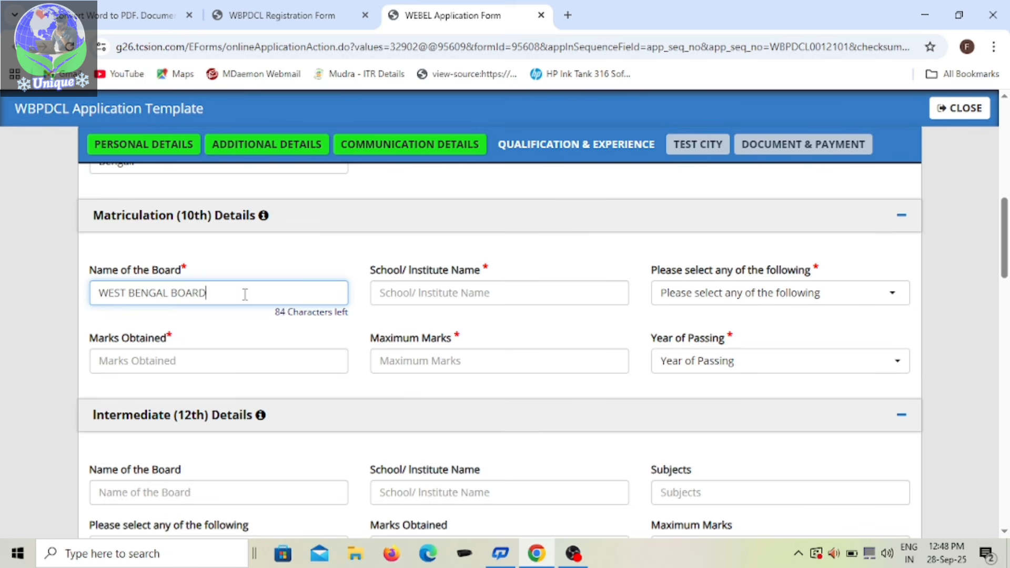
{"action": "type", "text": "OF SECONDARY EDUCAT"}
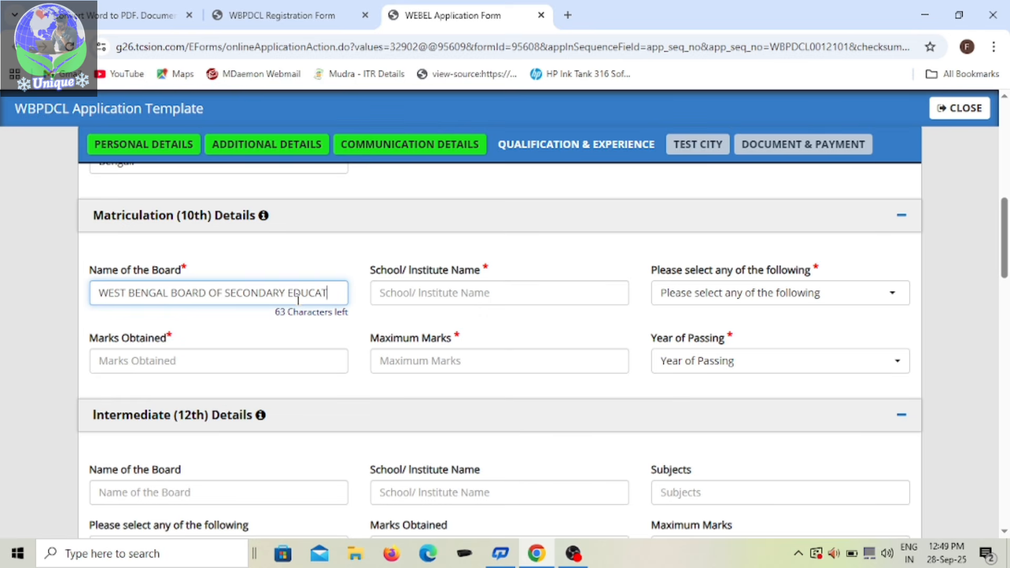
{"action": "type", "text": "ION"}
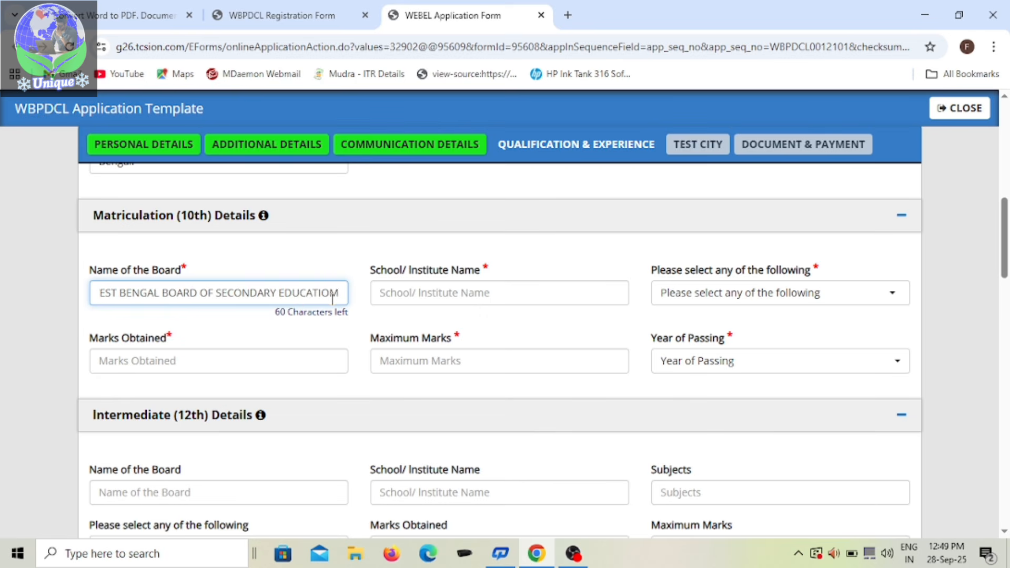
{"action": "key", "text": "BackSpace"}
{"action": "type", "text": "N"}
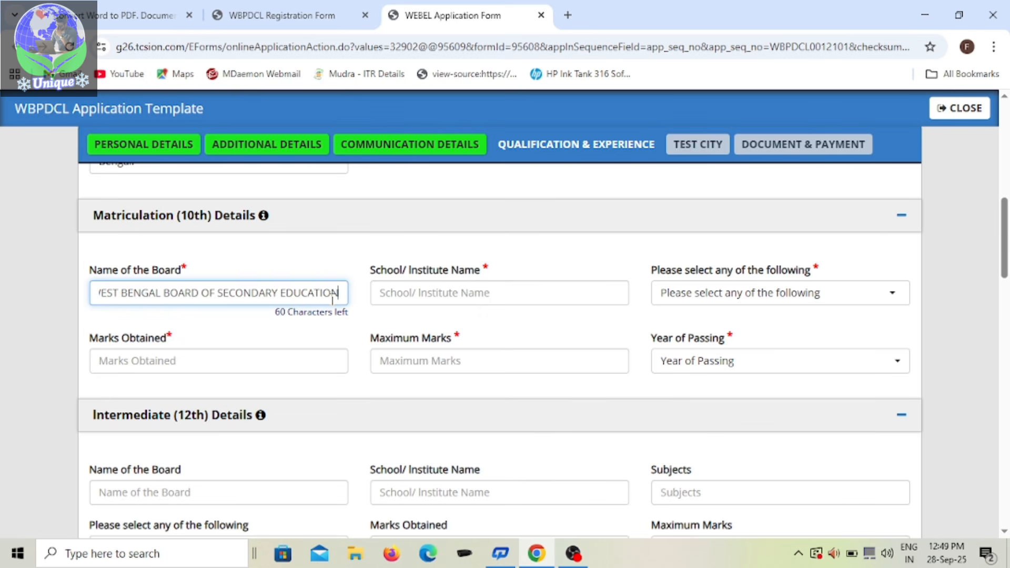
{"action": "left_click", "coordinate": [463, 303]}
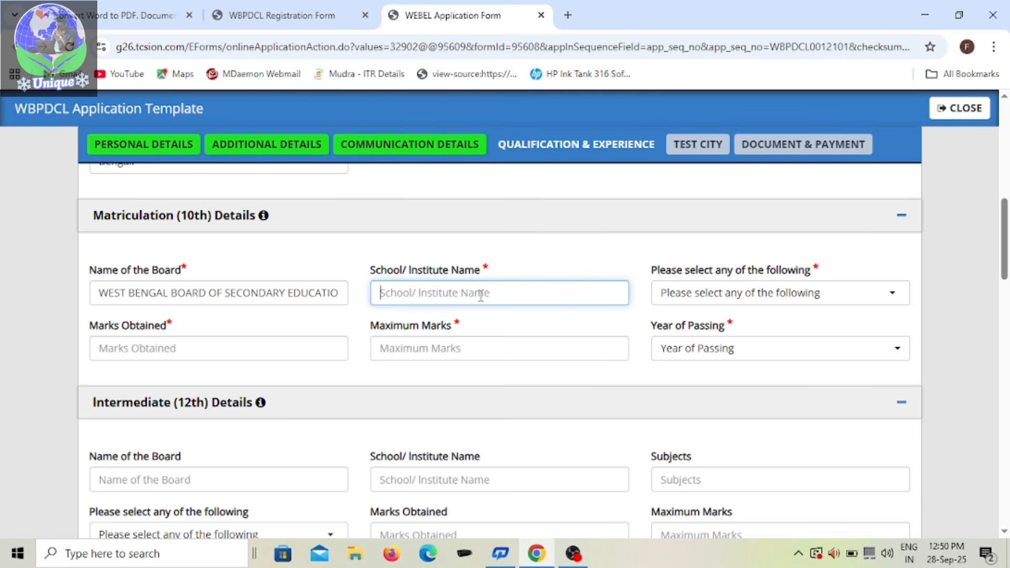
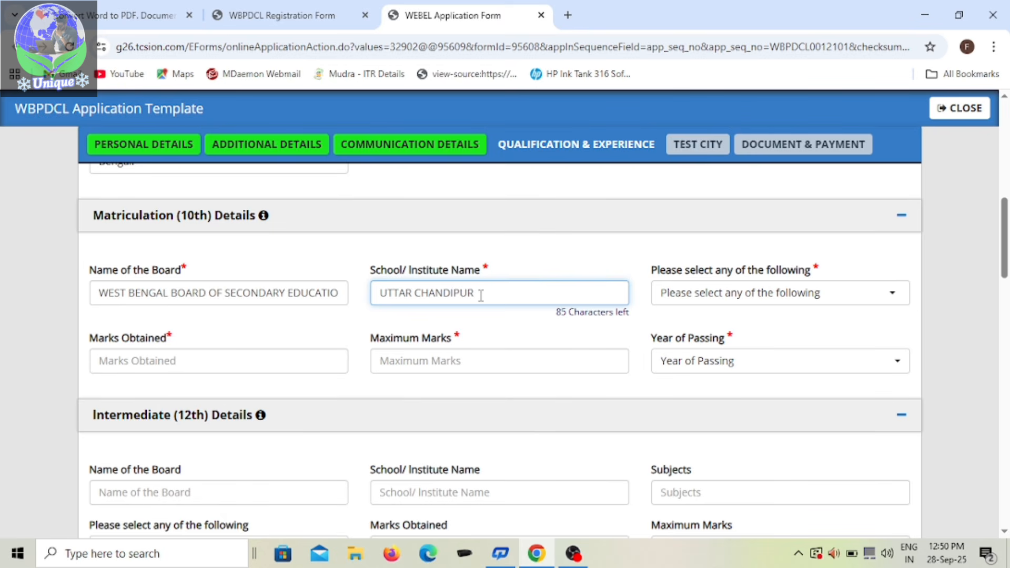
{"action": "type", "text": " B.P HIGH SCHOOL"}
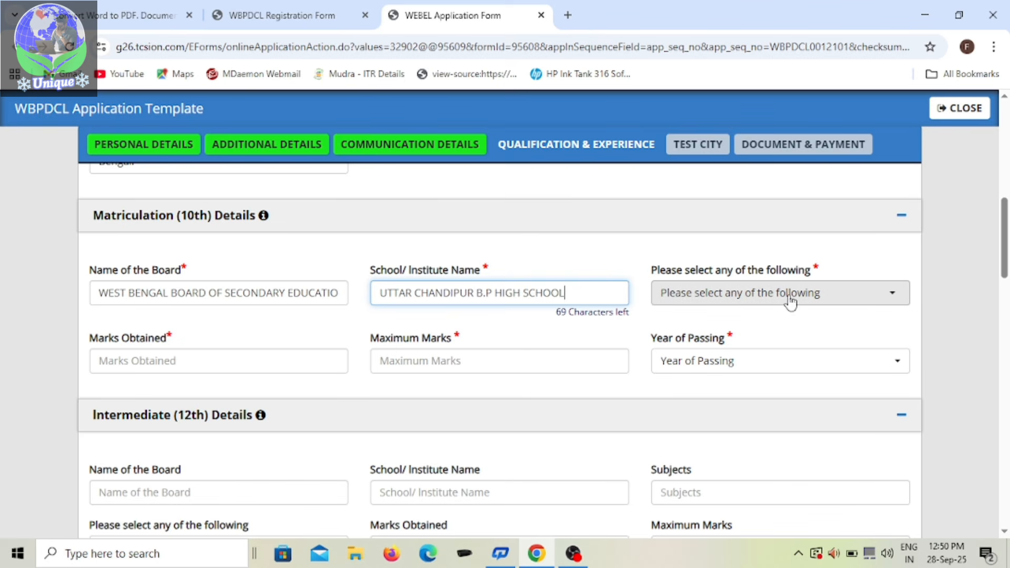
Step: Select Percentage as the 10th result type and enter 502 marks obtained out of a maximum of 700
{"action": "left_click", "coordinate": [896, 296]}
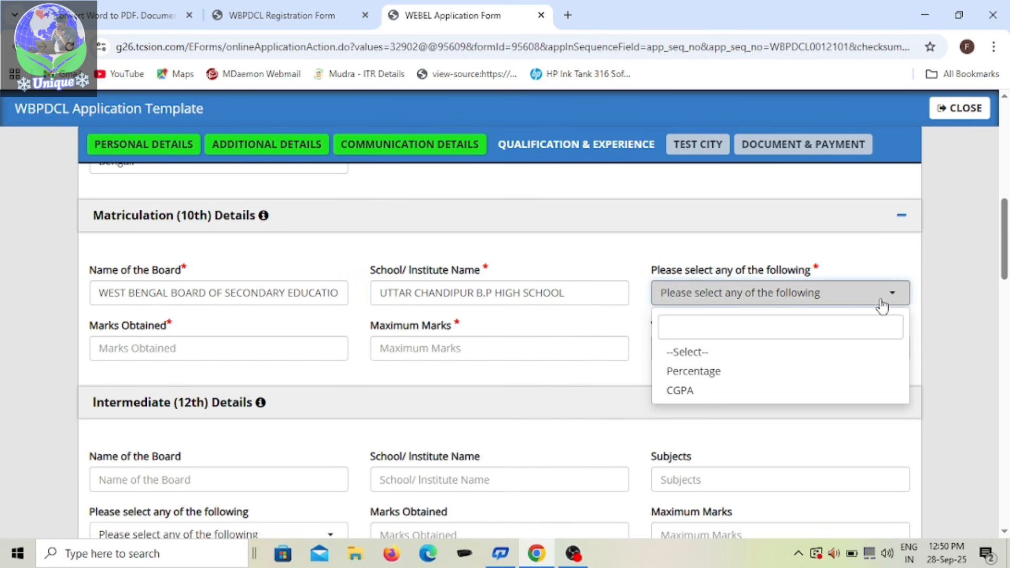
{"action": "left_click", "coordinate": [728, 379]}
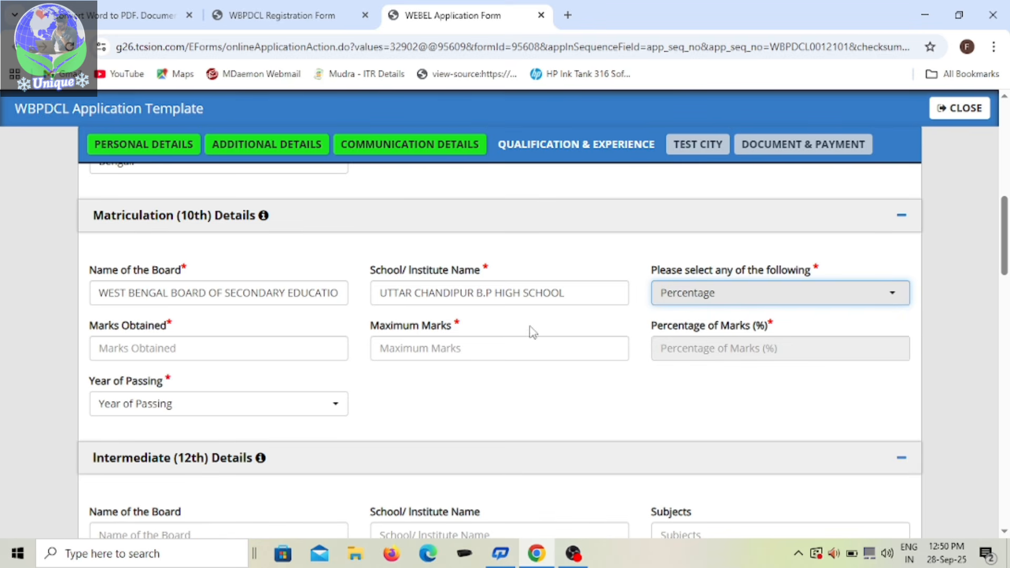
{"action": "left_click", "coordinate": [274, 356]}
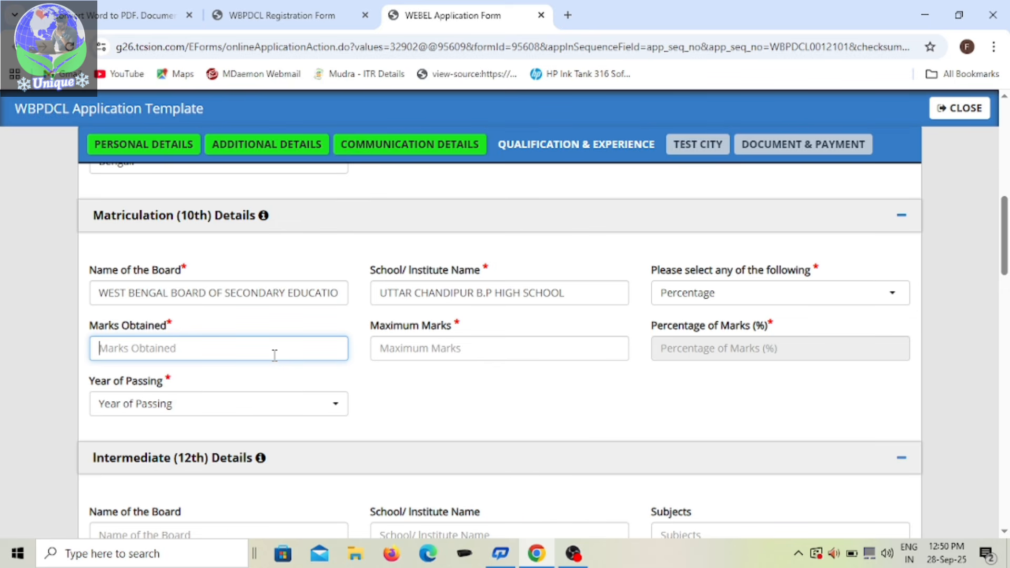
{"action": "type", "text": "502"}
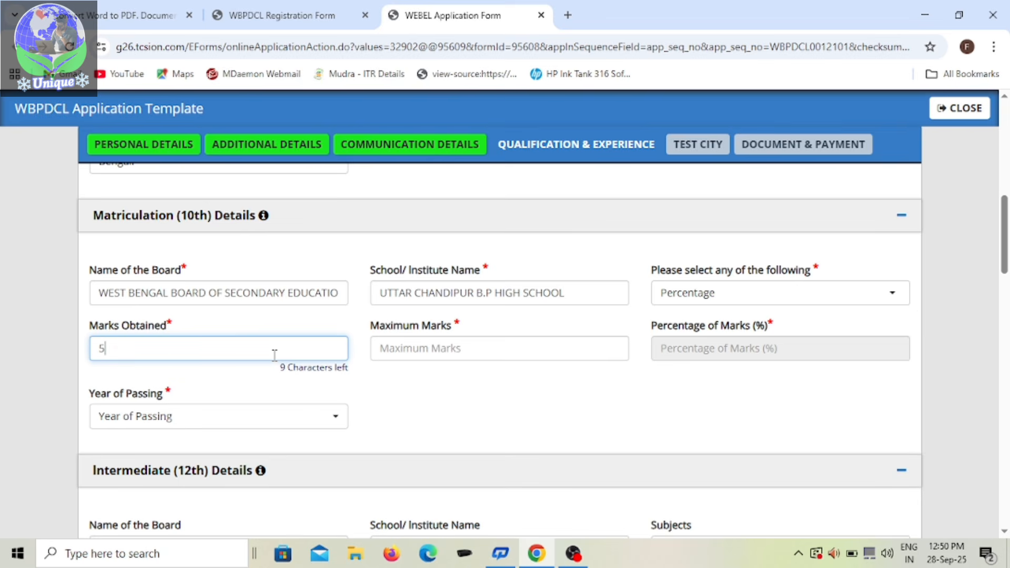
{"action": "left_click", "coordinate": [466, 345]}
{"action": "type", "text": "700"}
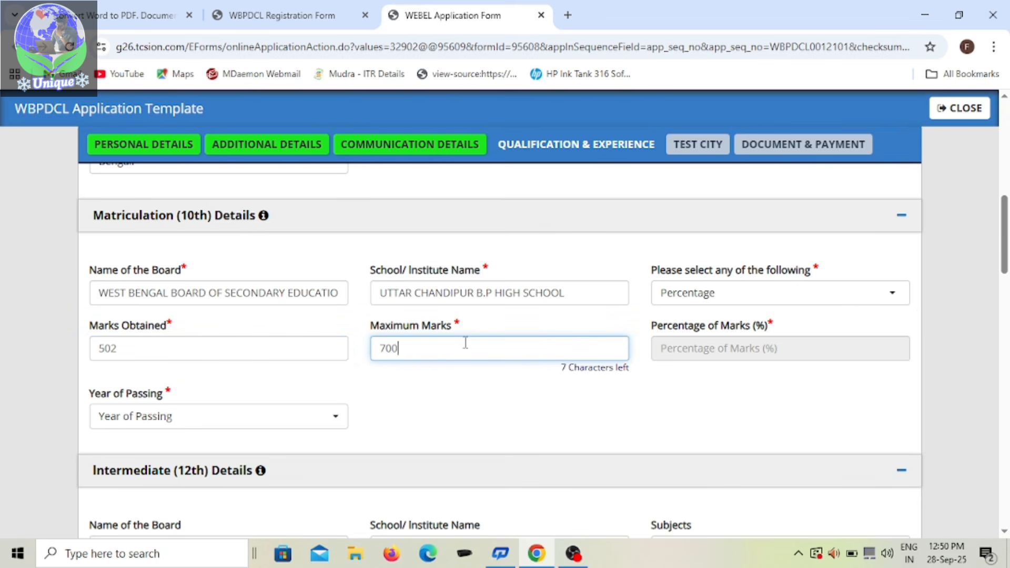
{"action": "left_click", "coordinate": [745, 375]}
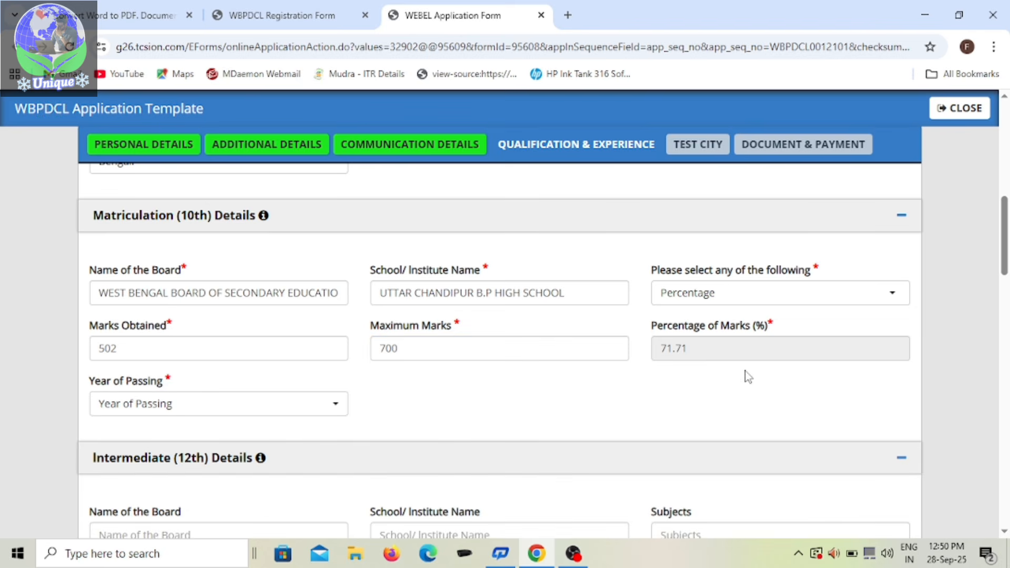
Step: Set the year of passing for the Matriculation (10th) details to 2017
{"action": "left_click", "coordinate": [333, 405]}
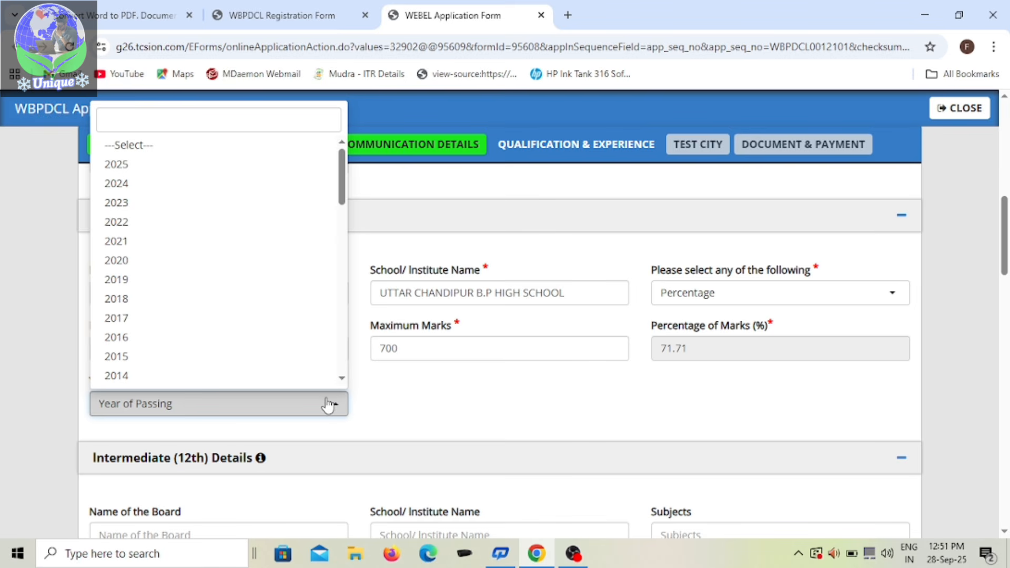
{"action": "scroll", "coordinate": [141, 363], "scroll_direction": "down", "scroll_amount": 1}
{"action": "scroll", "coordinate": [142, 336], "scroll_direction": "down", "scroll_amount": 3}
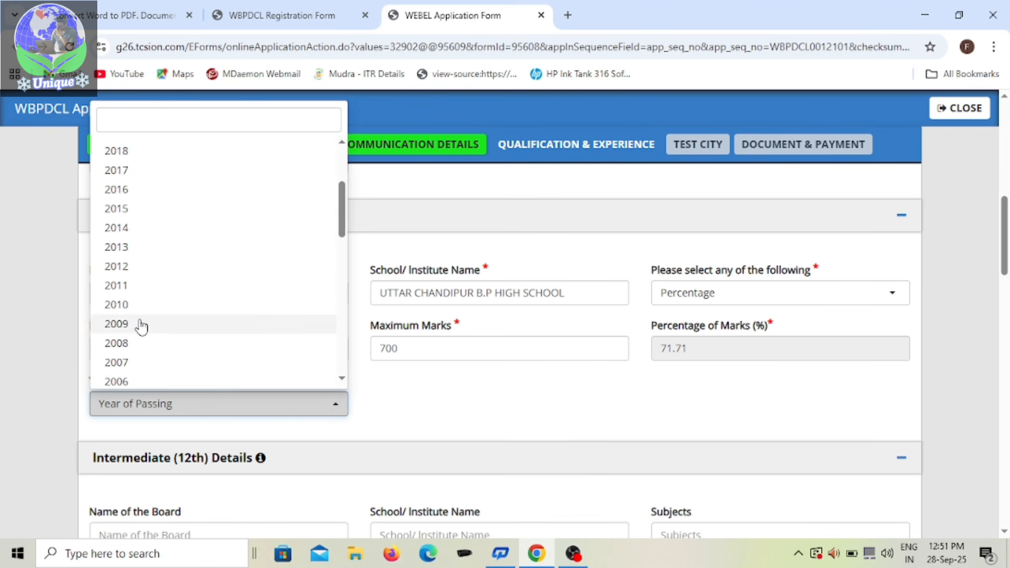
{"action": "scroll", "coordinate": [138, 289], "scroll_direction": "up", "scroll_amount": 2}
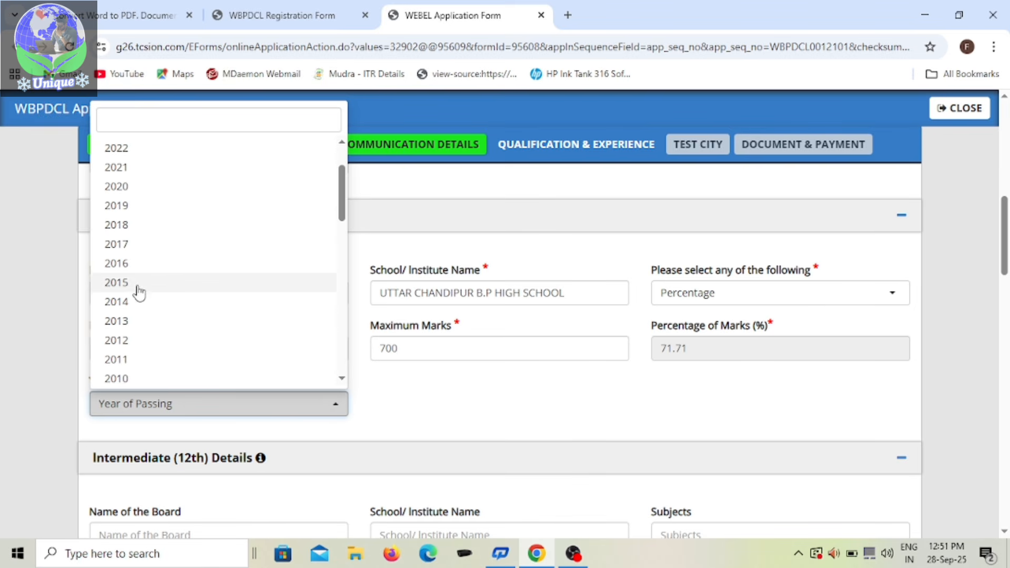
{"action": "left_click", "coordinate": [130, 252]}
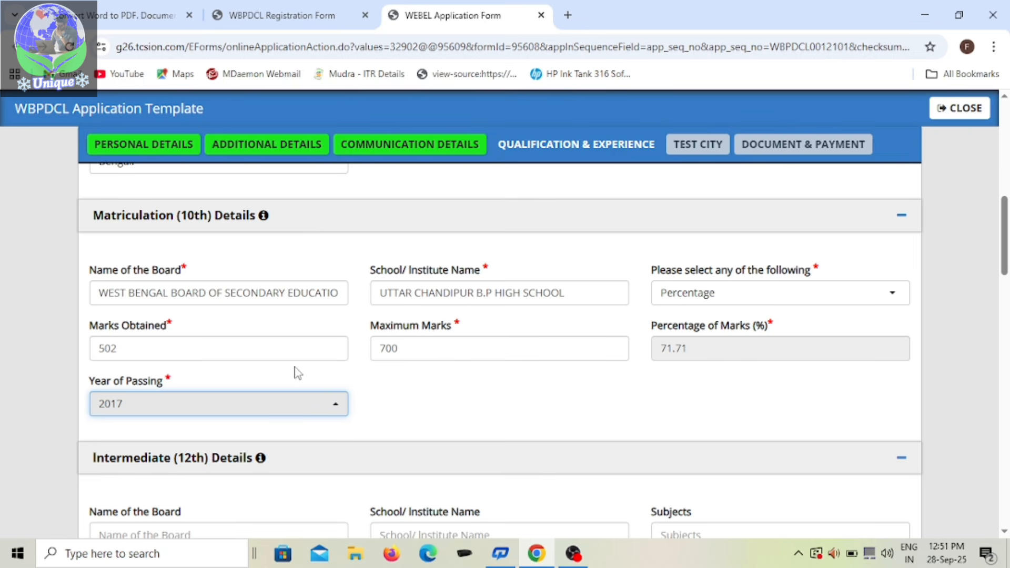
Step: Enter WEST BENGAL COUNCIL OF HIGHER SECONDARY EDUCATION as the board name in the Intermediate (12th) details
{"action": "scroll", "coordinate": [415, 392], "scroll_direction": "down", "scroll_amount": 1}
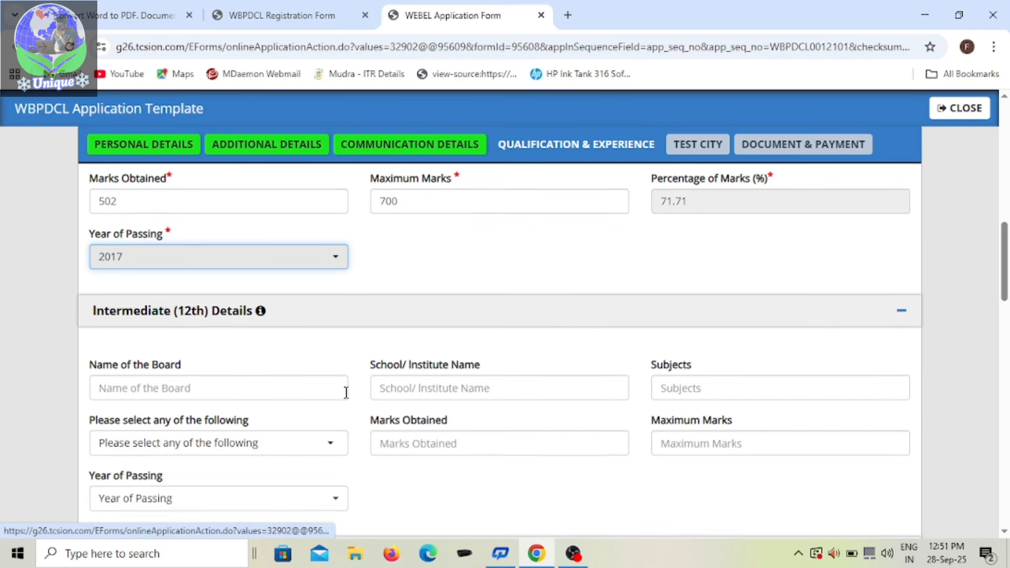
{"action": "scroll", "coordinate": [230, 302], "scroll_direction": "down", "scroll_amount": 1}
{"action": "left_click", "coordinate": [254, 319]}
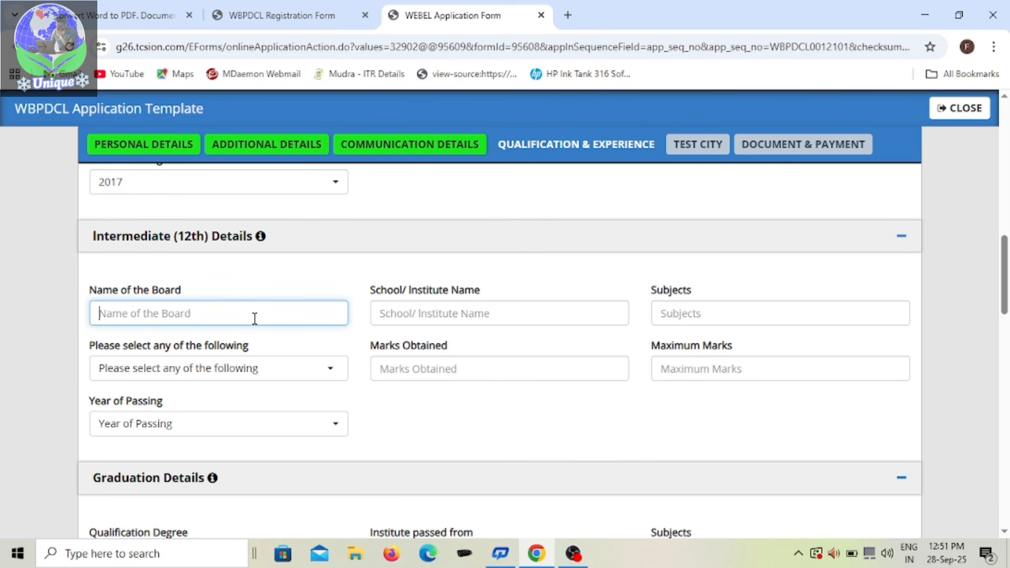
{"action": "scroll", "coordinate": [254, 321], "scroll_direction": "down", "scroll_amount": 2}
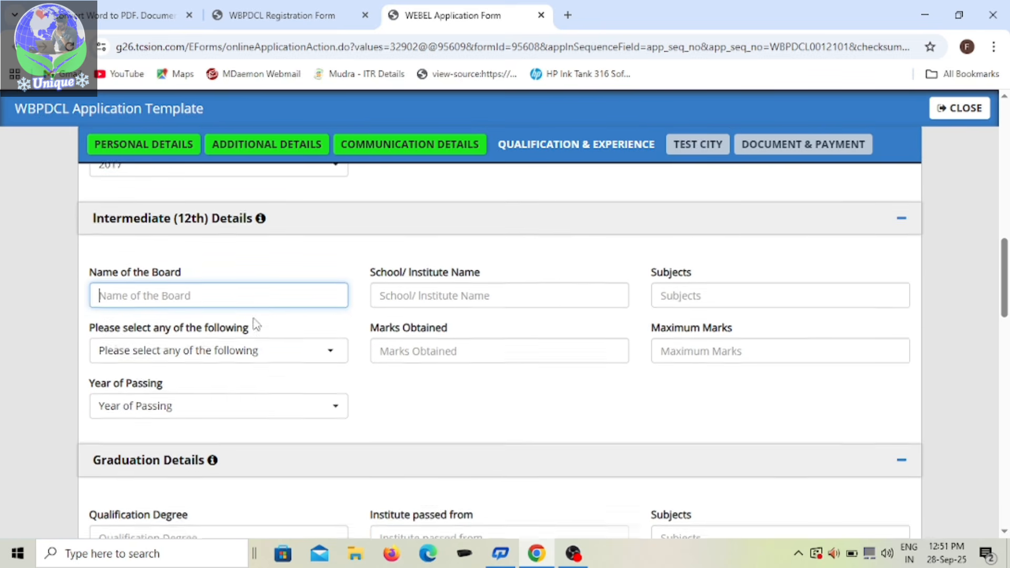
{"action": "scroll", "coordinate": [254, 318], "scroll_direction": "up", "scroll_amount": 4}
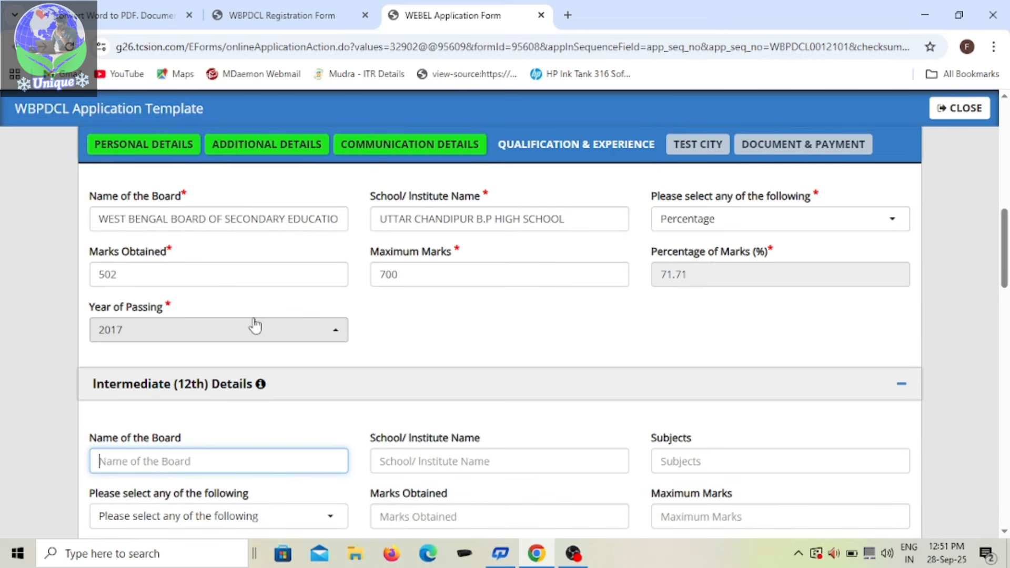
{"action": "scroll", "coordinate": [255, 322], "scroll_direction": "up", "scroll_amount": 2}
{"action": "scroll", "coordinate": [255, 322], "scroll_direction": "down", "scroll_amount": 5}
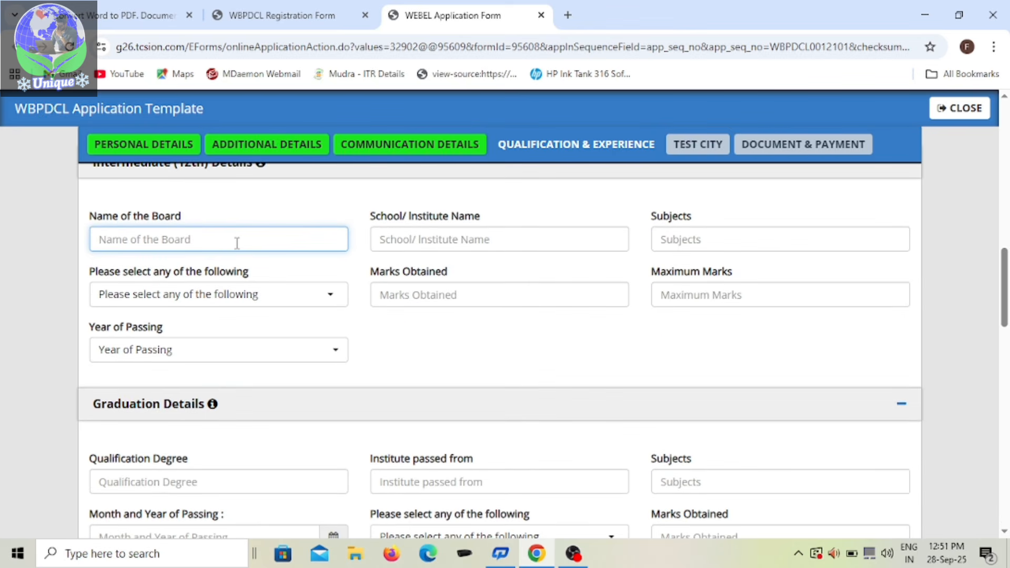
{"action": "scroll", "coordinate": [238, 243], "scroll_direction": "up", "scroll_amount": 1}
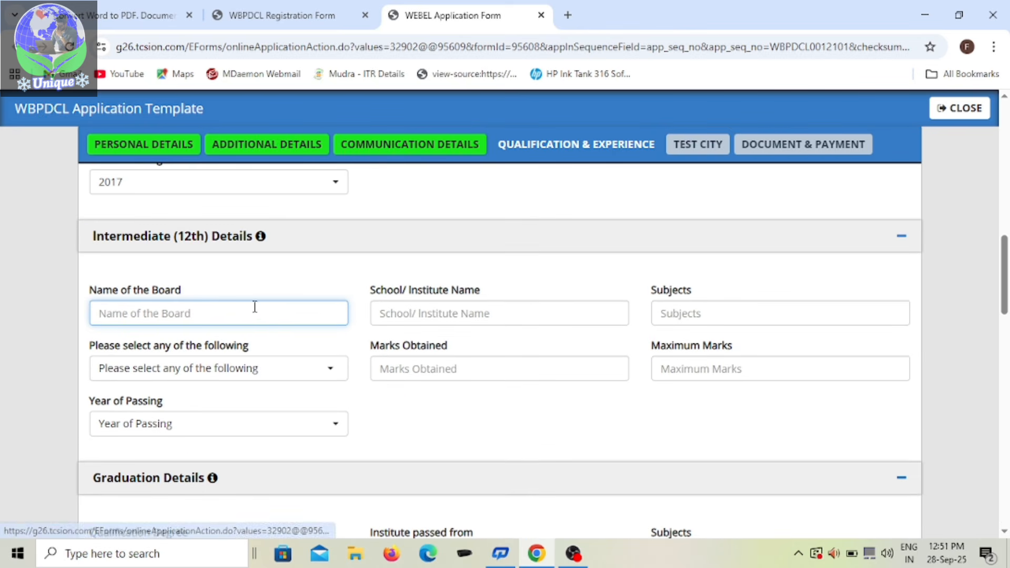
{"action": "type", "text": "WEST"}
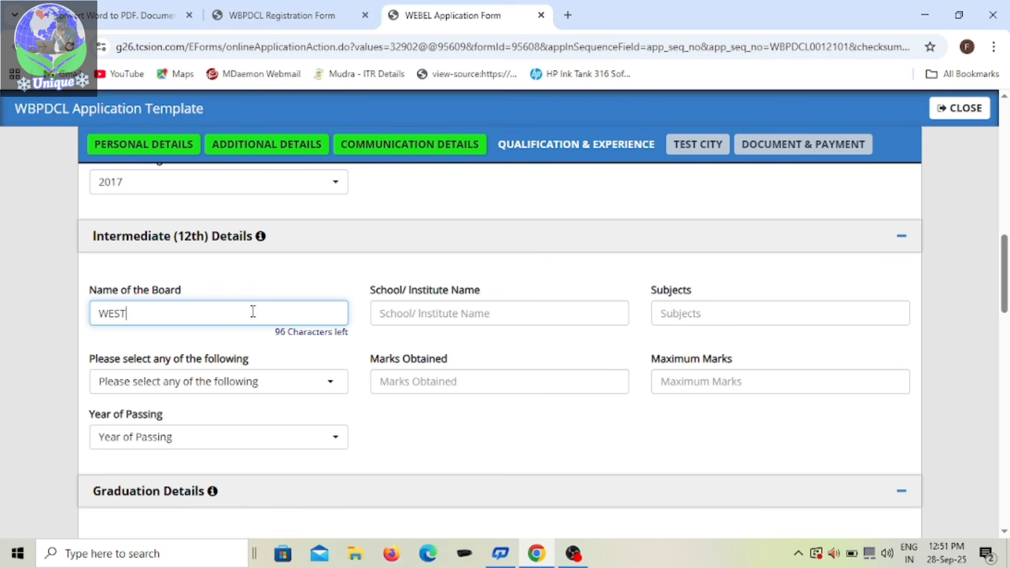
{"action": "type", "text": " BENGAL"}
{"action": "type", "text": "COUN"}
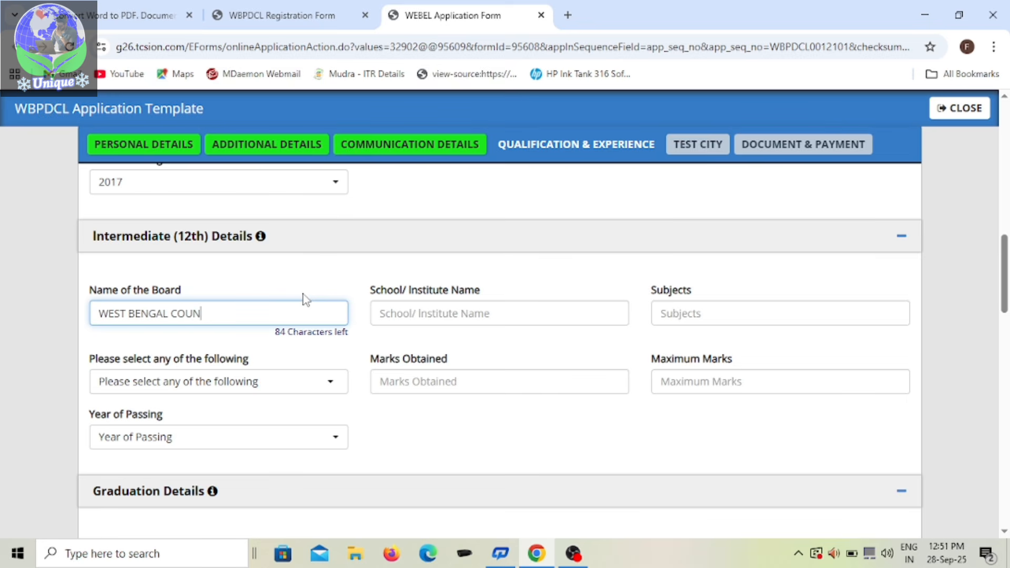
{"action": "type", "text": "CIL OF HIGHER"}
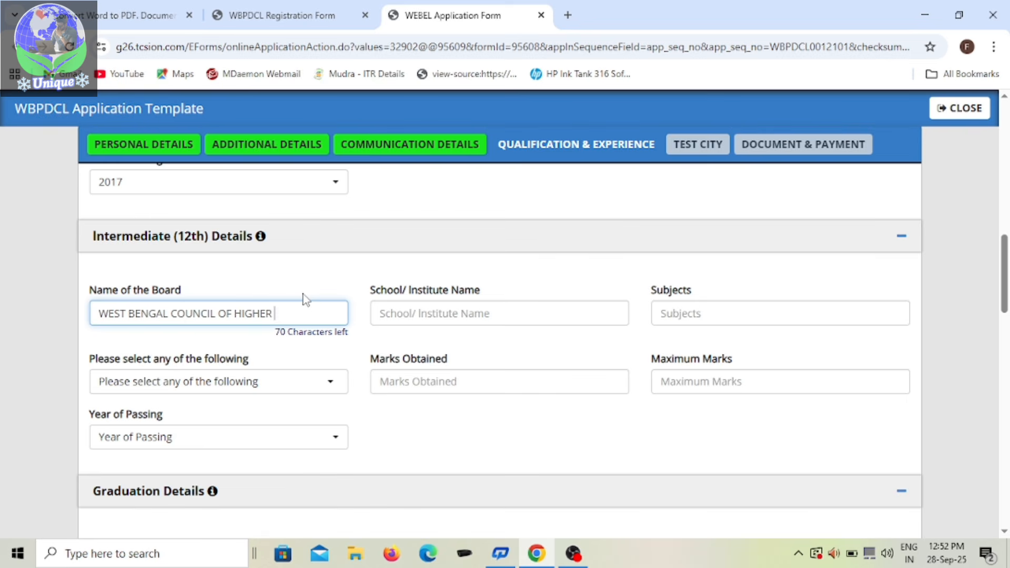
{"action": "type", "text": " SECONDARY ED"}
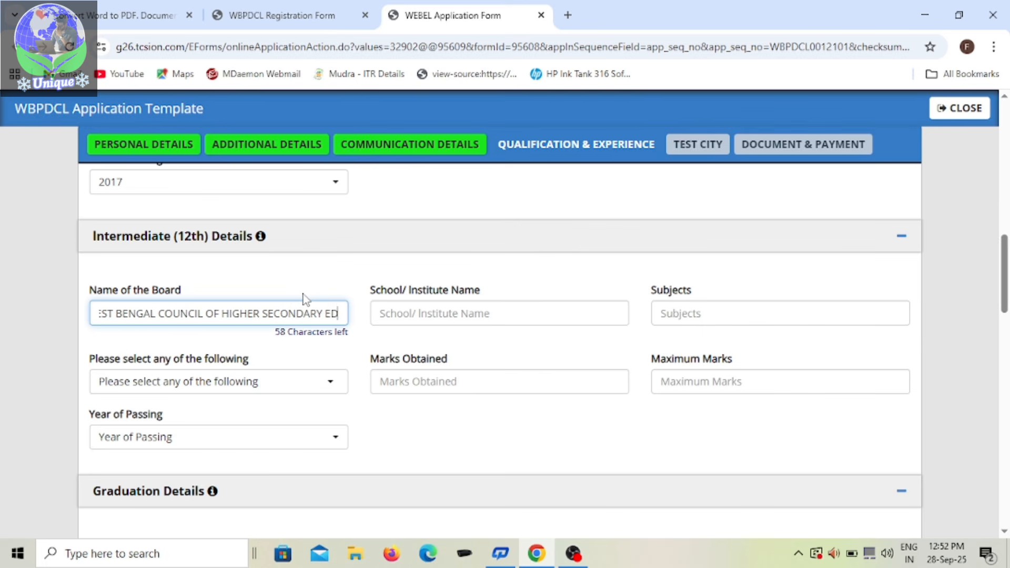
{"action": "type", "text": "UCAT"}
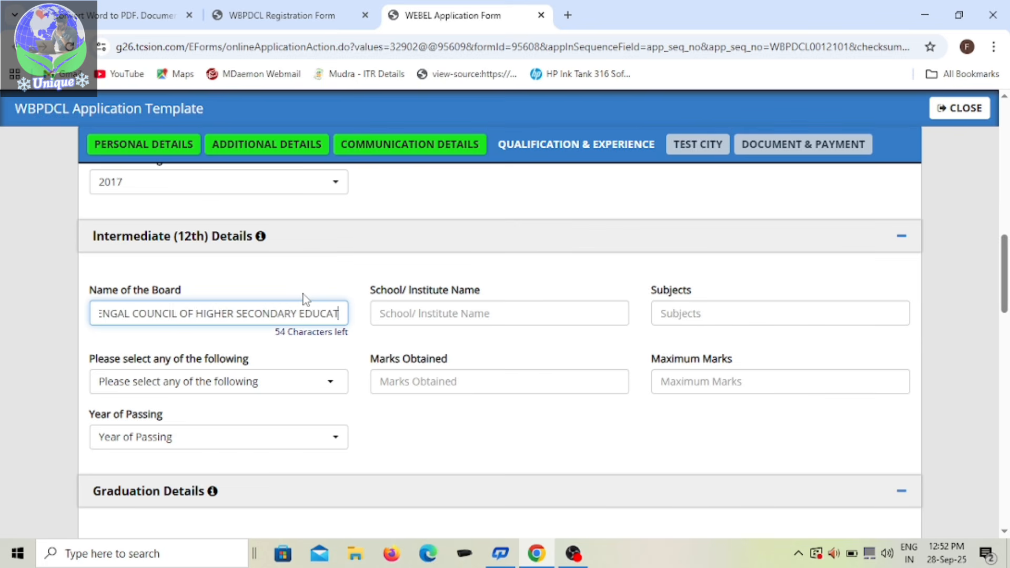
{"action": "type", "text": "ION"}
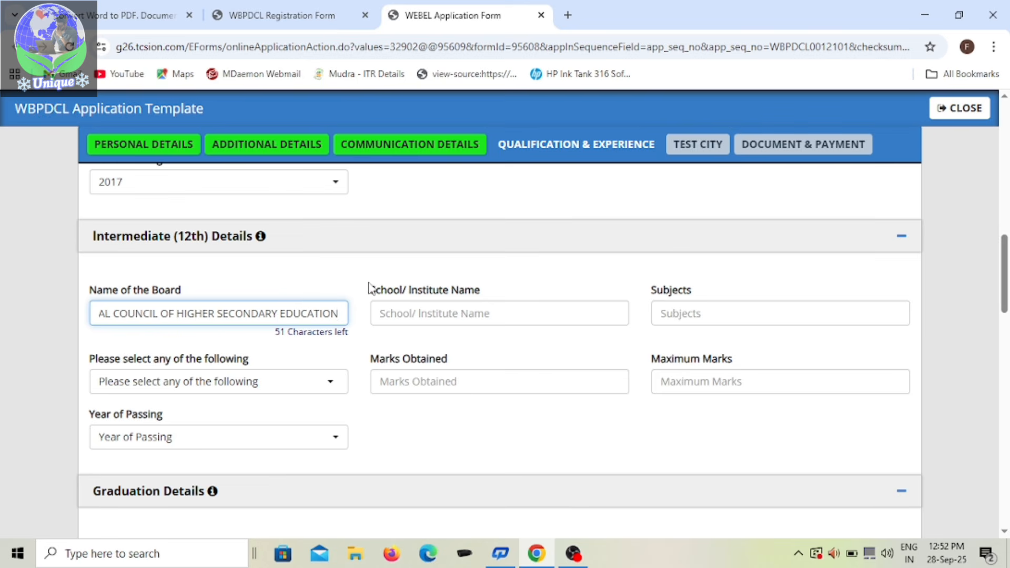
{"action": "mouse_move", "coordinate": [335, 315]}
{"action": "left_mouse_down"}
{"action": "mouse_move", "coordinate": [50, 316]}
{"action": "mouse_move", "coordinate": [349, 329]}
{"action": "left_mouse_up"}
{"action": "left_click", "coordinate": [514, 317]}
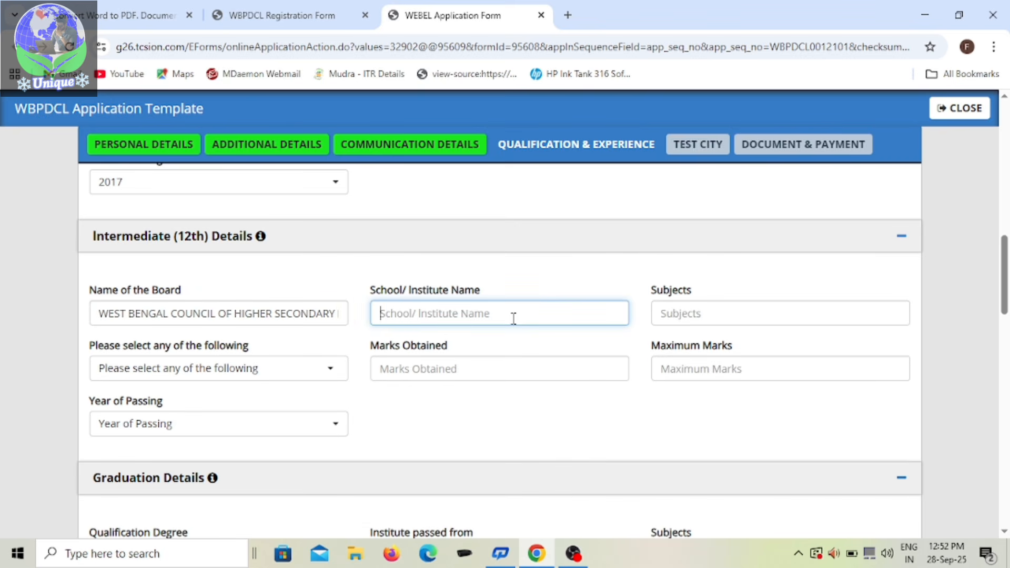
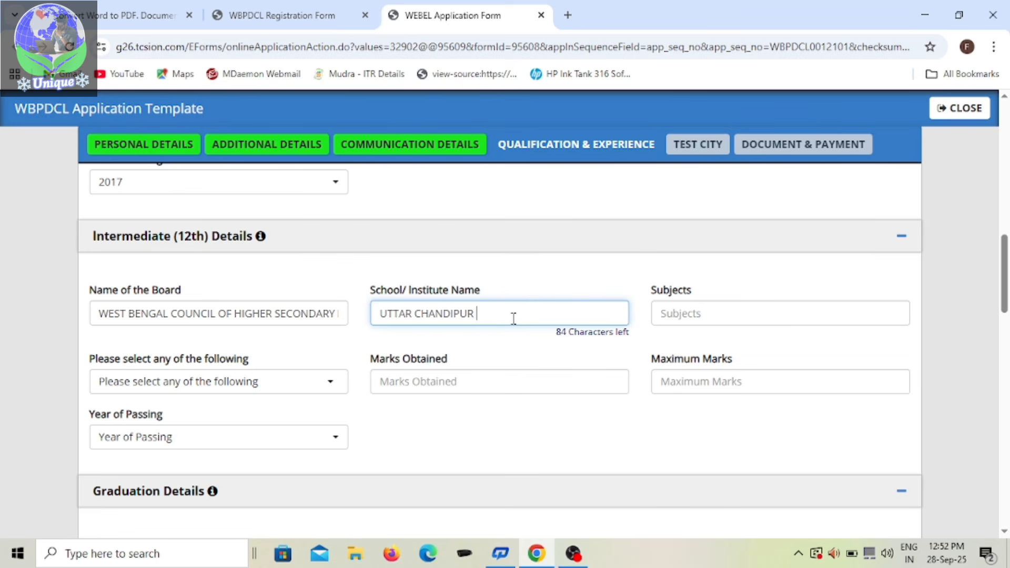
{"action": "type", "text": "B.P HIGH SCHOOL"}
Step: Enter ARTS as the 12th subjects and select Percentage as the 12th result type
{"action": "left_click", "coordinate": [733, 317]}
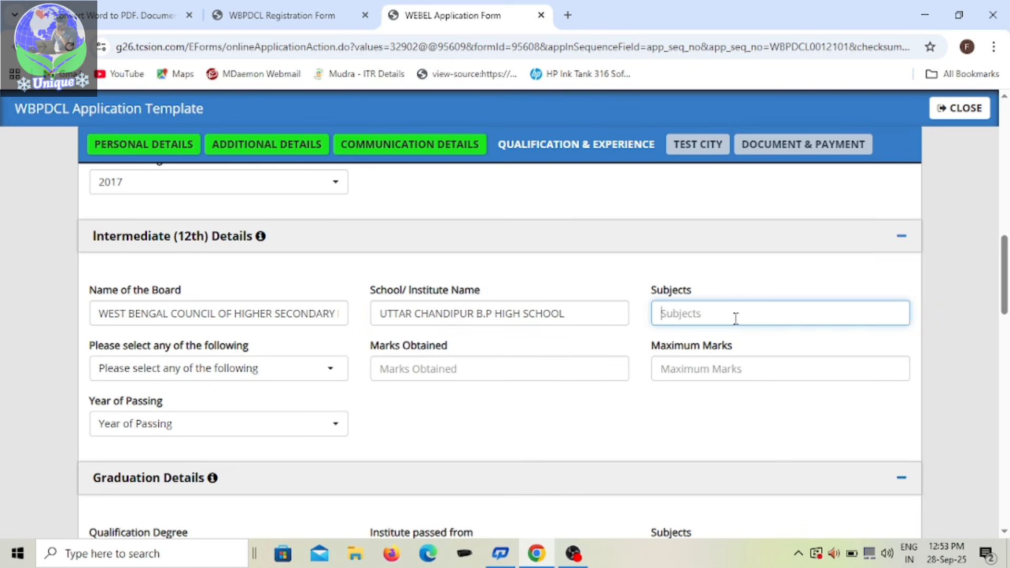
{"action": "type", "text": "ARTS"}
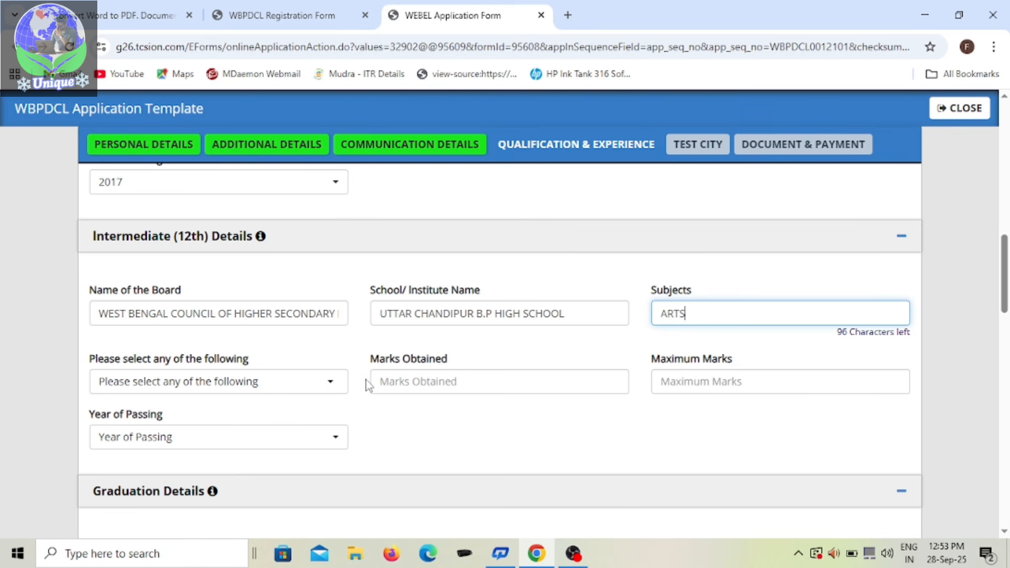
{"action": "left_click", "coordinate": [337, 387]}
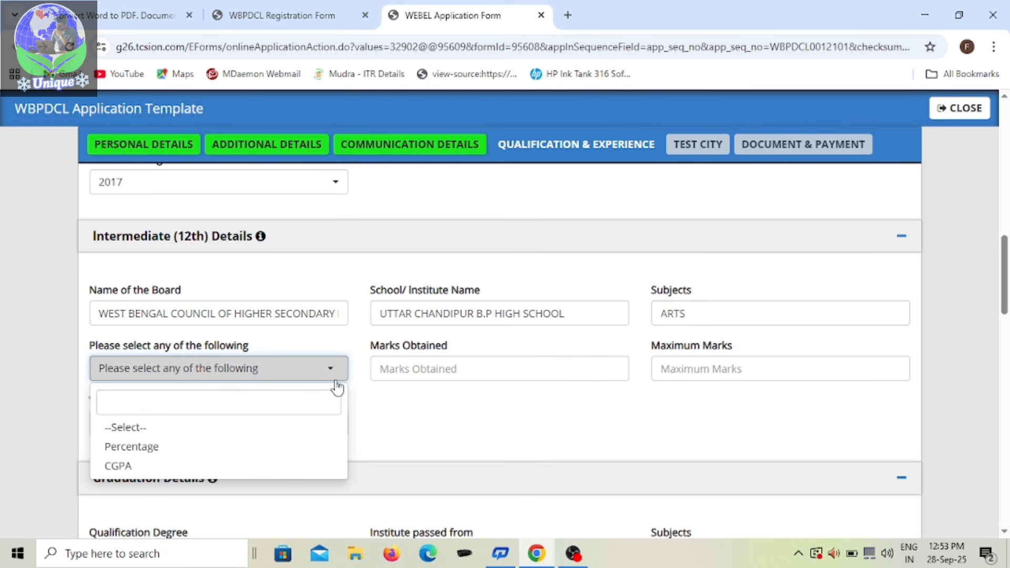
{"action": "left_click", "coordinate": [200, 453]}
Step: Enter 387 marks obtained out of a maximum of 500 for the 12th and set its year of passing to 2019
{"action": "left_click", "coordinate": [473, 375]}
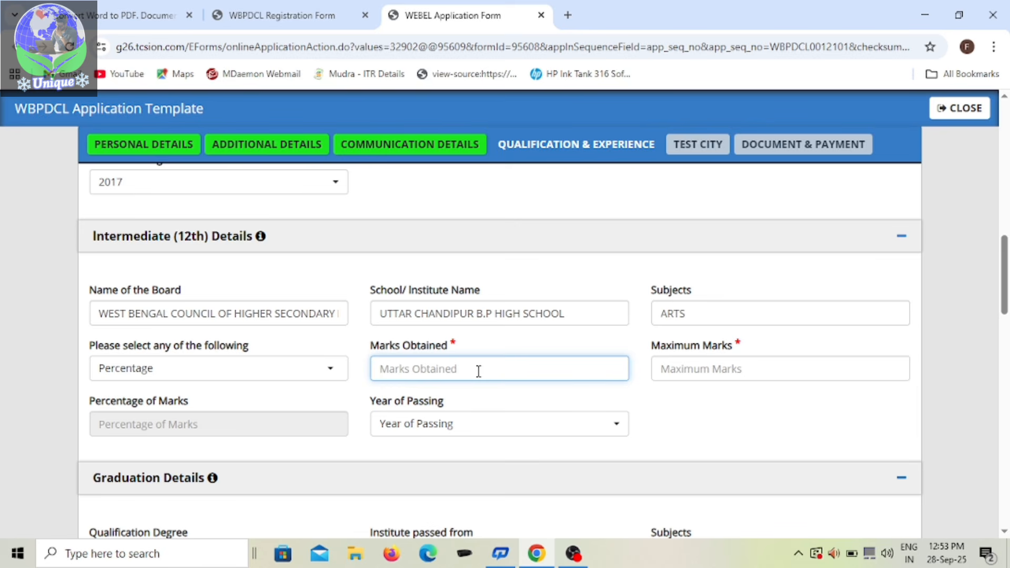
{"action": "type", "text": "3"}
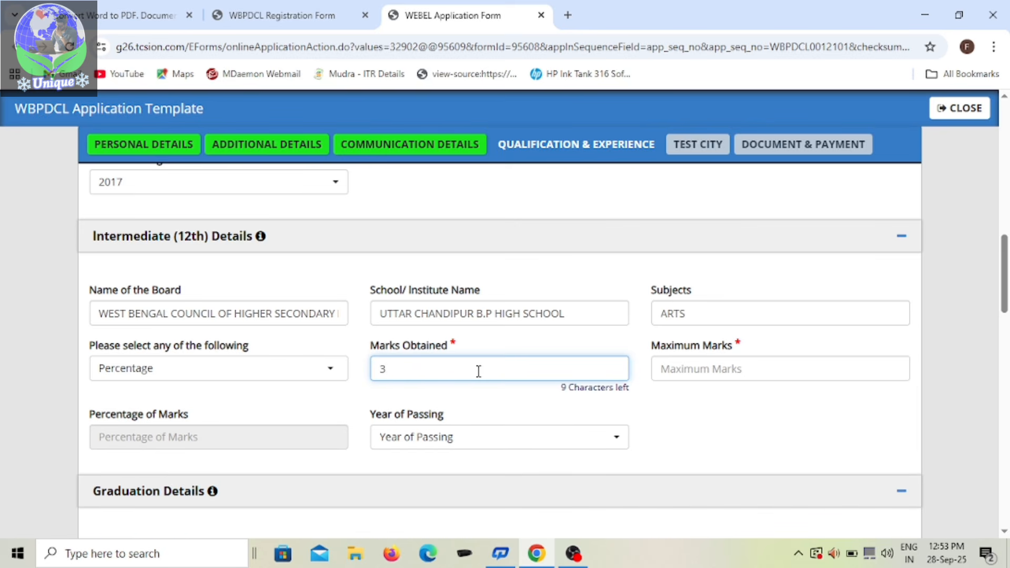
{"action": "type", "text": "87"}
{"action": "left_click", "coordinate": [699, 364]}
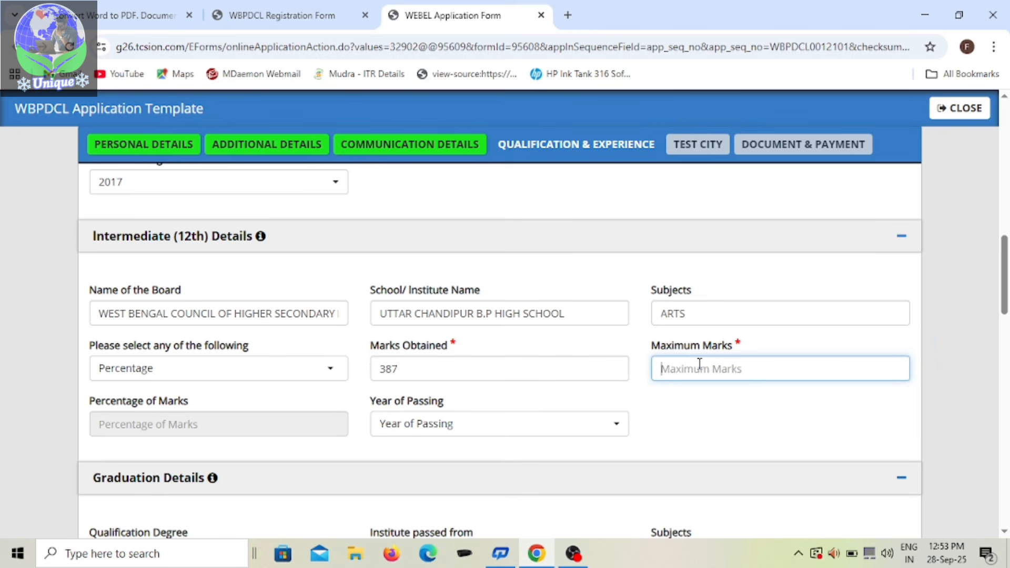
{"action": "type", "text": "500"}
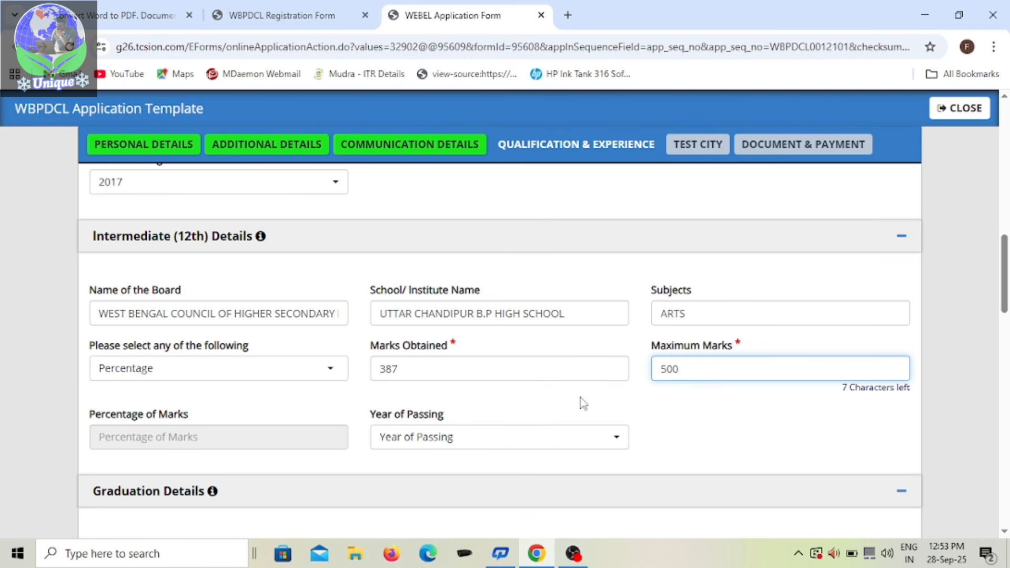
{"action": "left_click", "coordinate": [690, 419]}
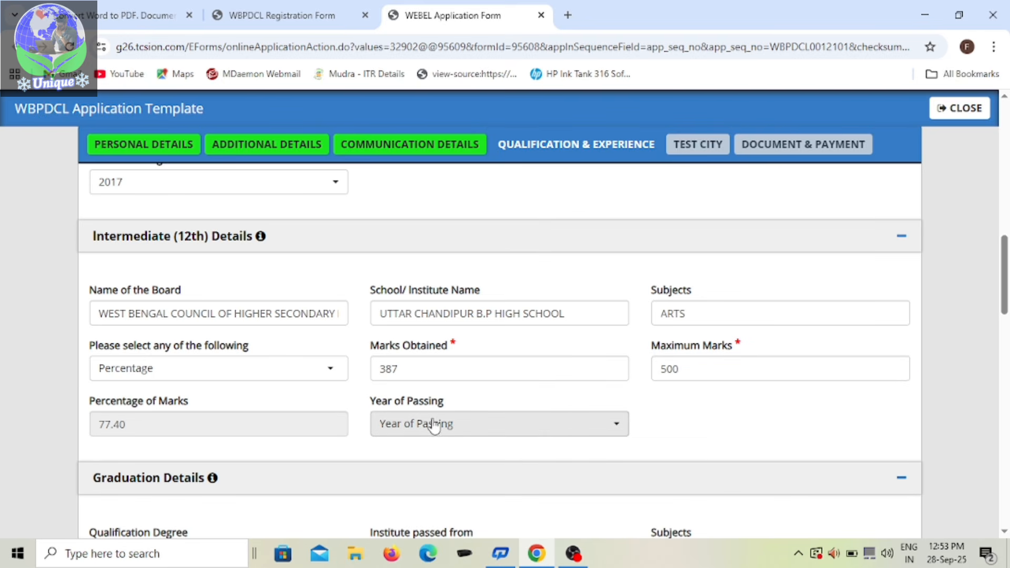
{"action": "left_click", "coordinate": [603, 429]}
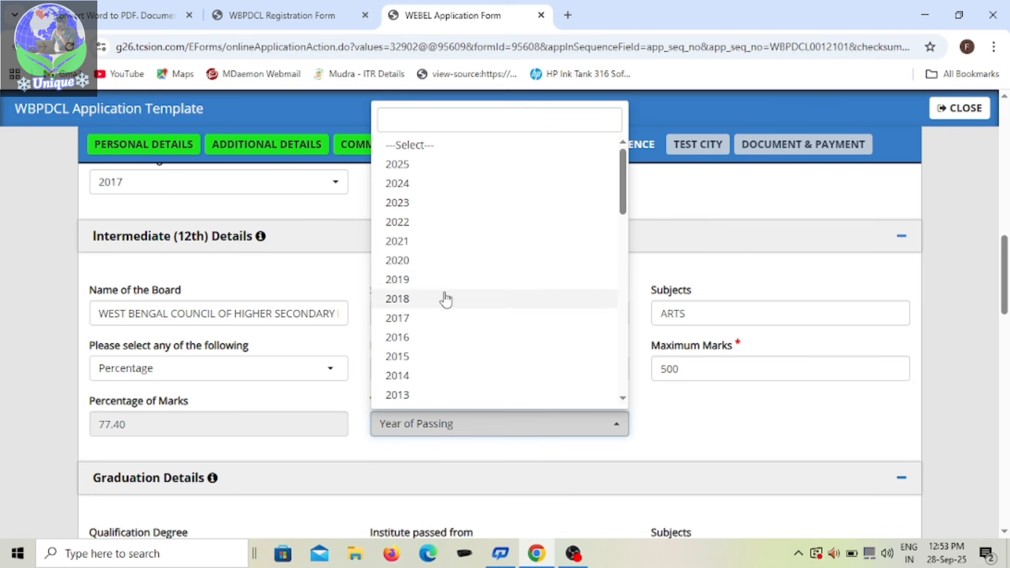
{"action": "left_click", "coordinate": [413, 281]}
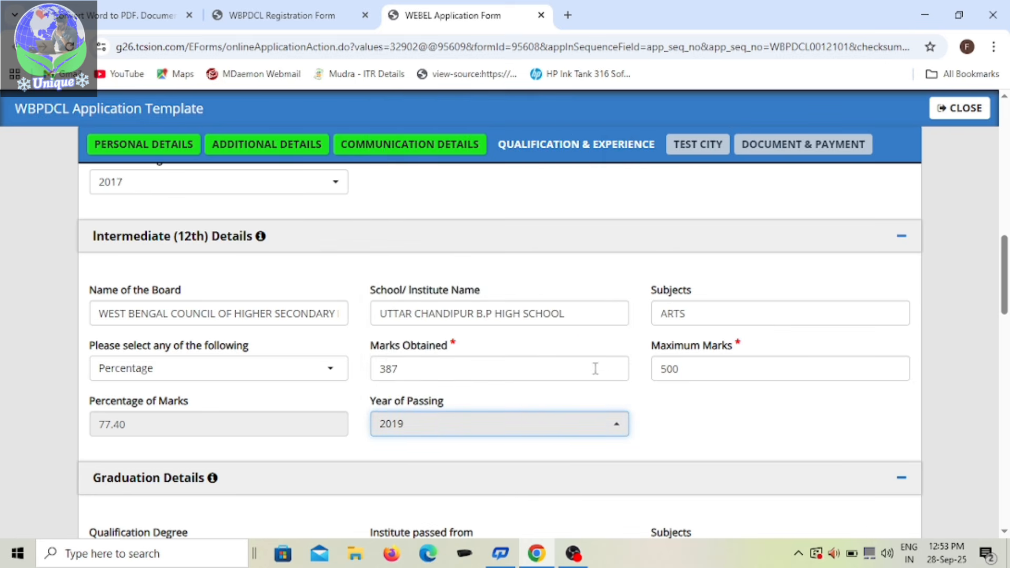
Step: Enter ITI as the qualification degree in the ITI details
{"action": "left_click", "coordinate": [201, 301]}
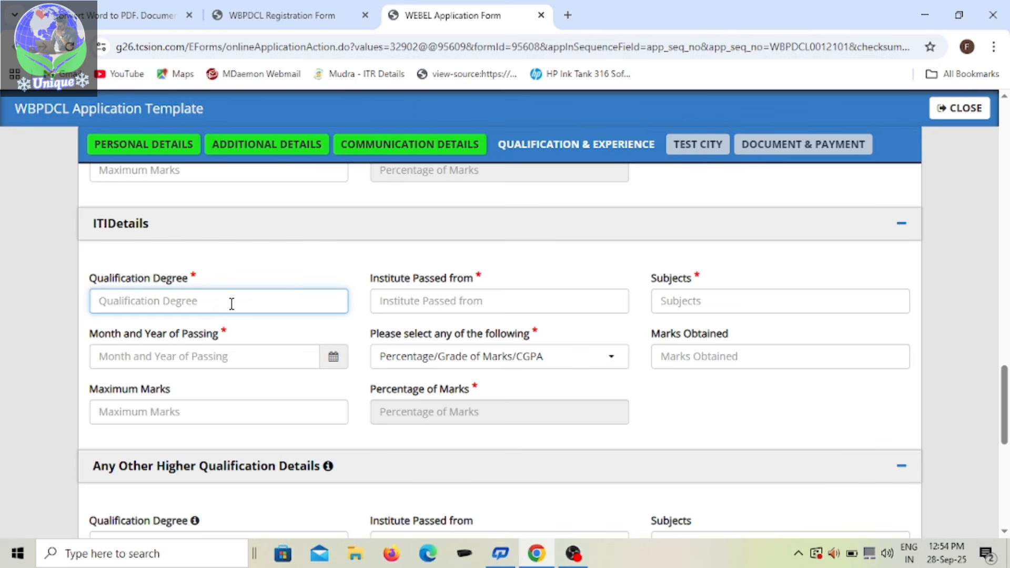
{"action": "type", "text": "IT"}
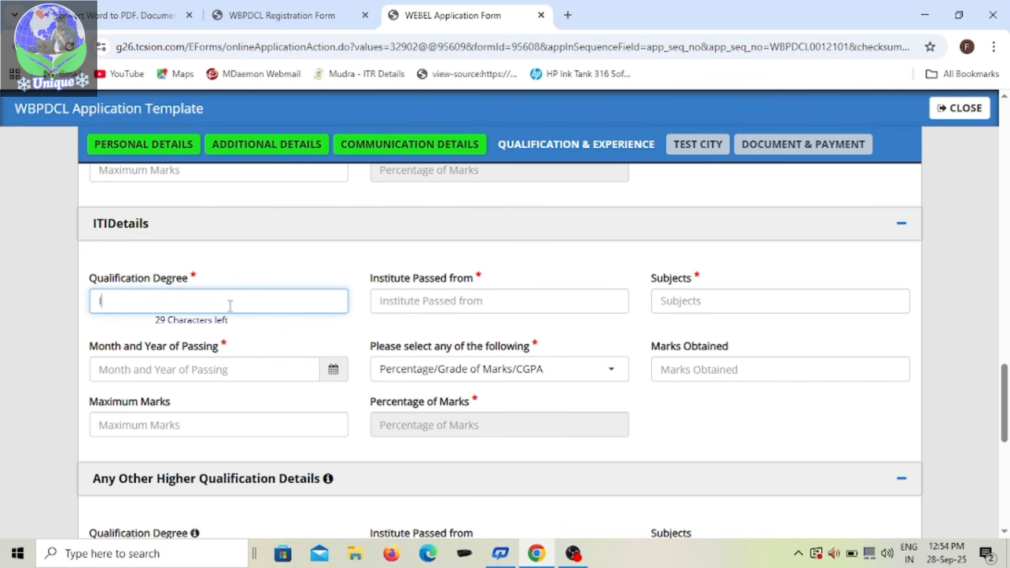
{"action": "type", "text": "I"}
Step: Enter GOVERMENT ITI CHANCHAL as the institute passed from in the ITI details
{"action": "left_click", "coordinate": [425, 302]}
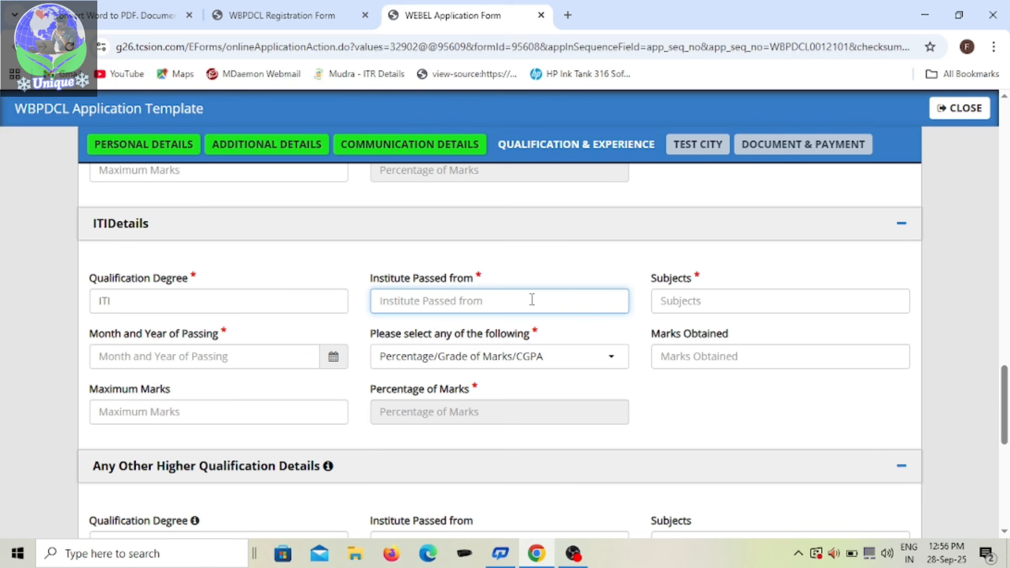
{"action": "type", "text": "GO"}
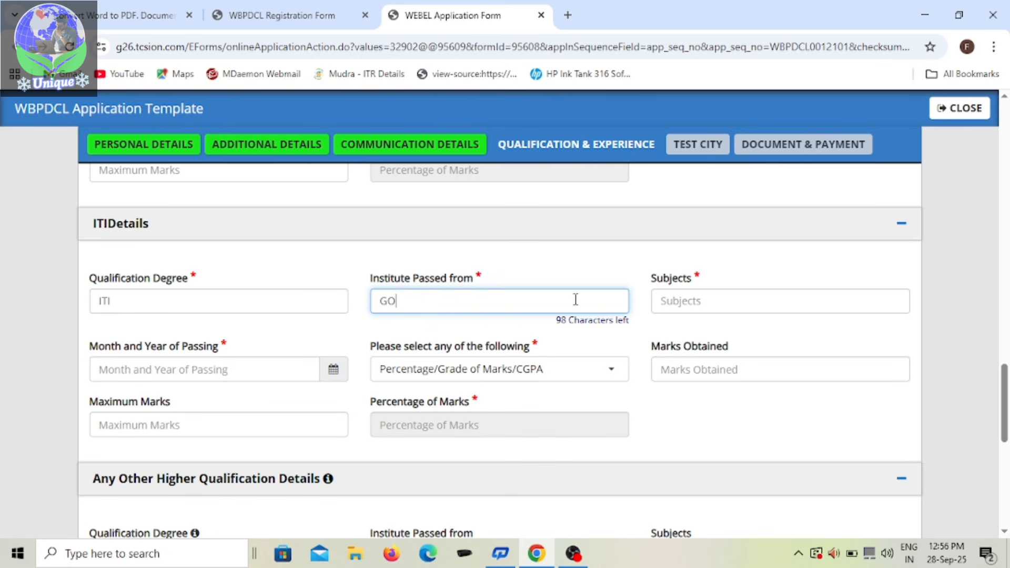
{"action": "type", "text": "VERMENT ITI"}
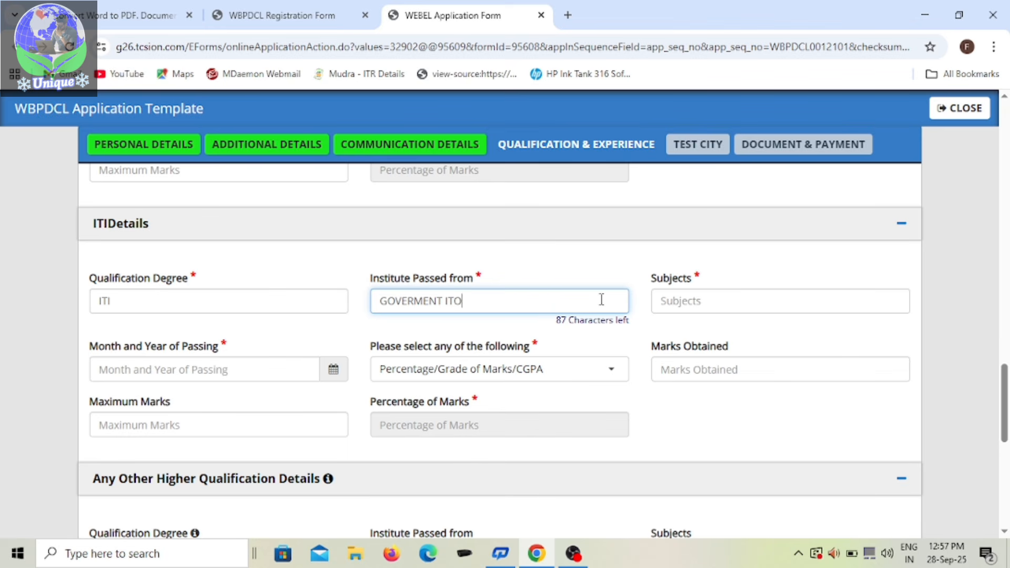
{"action": "key", "text": "BackSpace"}
{"action": "type", "text": "I CHANCHAL"}
Step: Enter ELECTRICIAN as the subject in the ITI details
{"action": "left_click", "coordinate": [713, 300]}
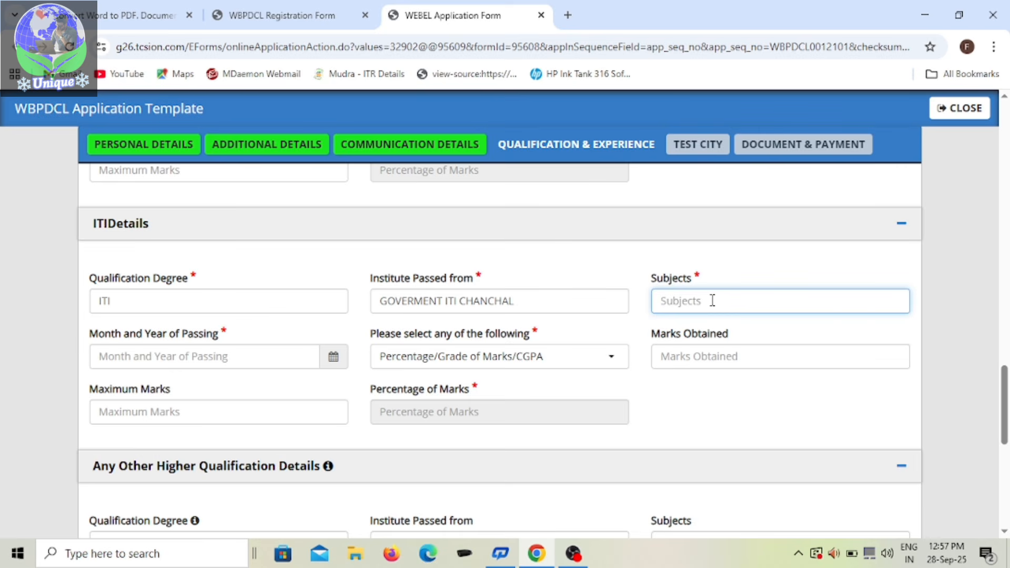
{"action": "type", "text": "ELE"}
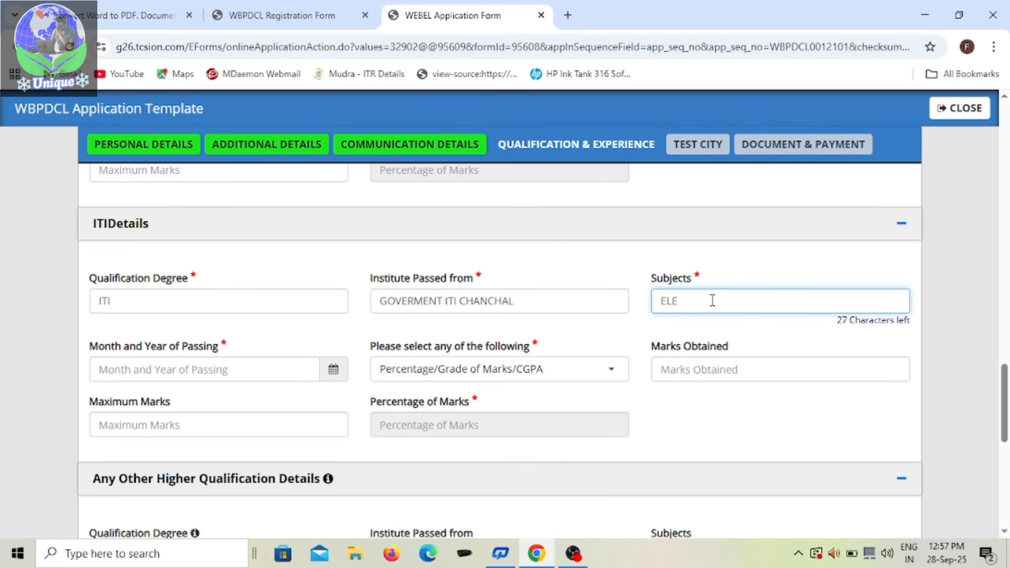
{"action": "type", "text": "CTRICIAN"}
Step: Set the month and year of passing in the ITI details to 07/2021
{"action": "left_click", "coordinate": [278, 379]}
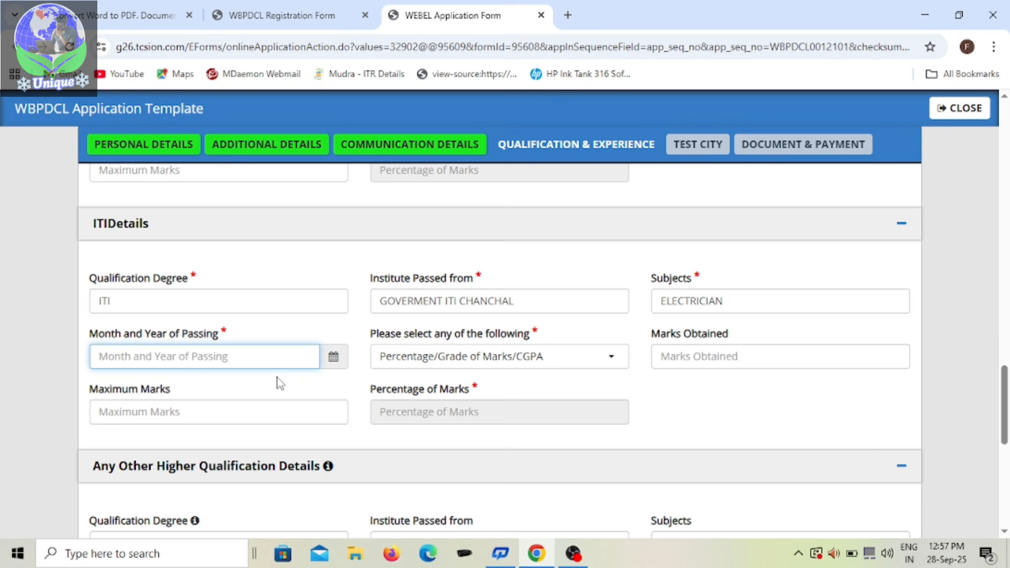
{"action": "left_click", "coordinate": [335, 357]}
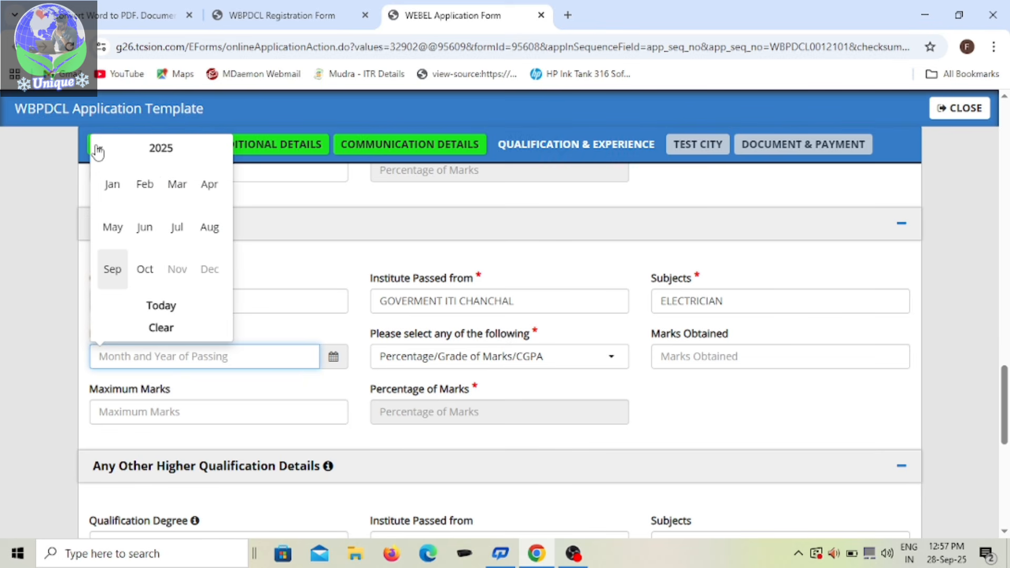
{"action": "left_click", "coordinate": [100, 148]}
{"action": "left_click", "coordinate": [99, 149]}
{"action": "left_click", "coordinate": [99, 149]}
{"action": "left_click", "coordinate": [99, 148]}
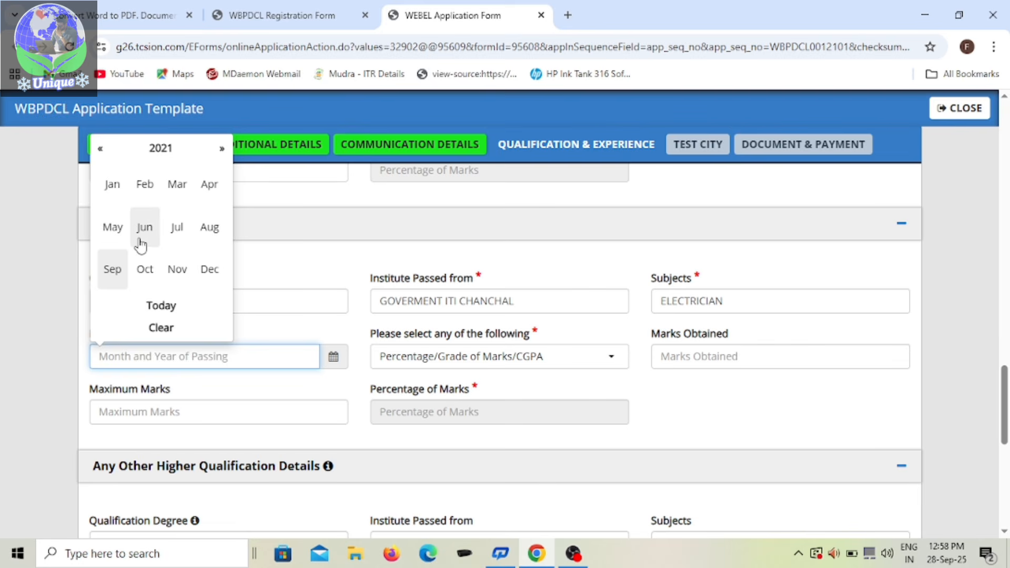
{"action": "left_click", "coordinate": [177, 227]}
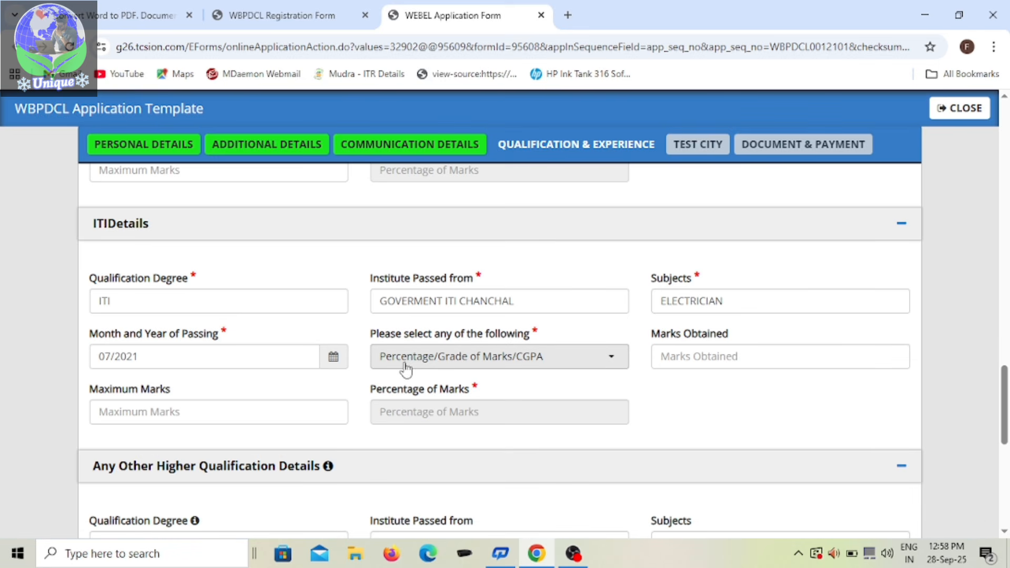
Step: Choose Percentage for the ITI result and enter 1260 marks obtained out of a maximum of 1400
{"action": "left_click", "coordinate": [615, 362]}
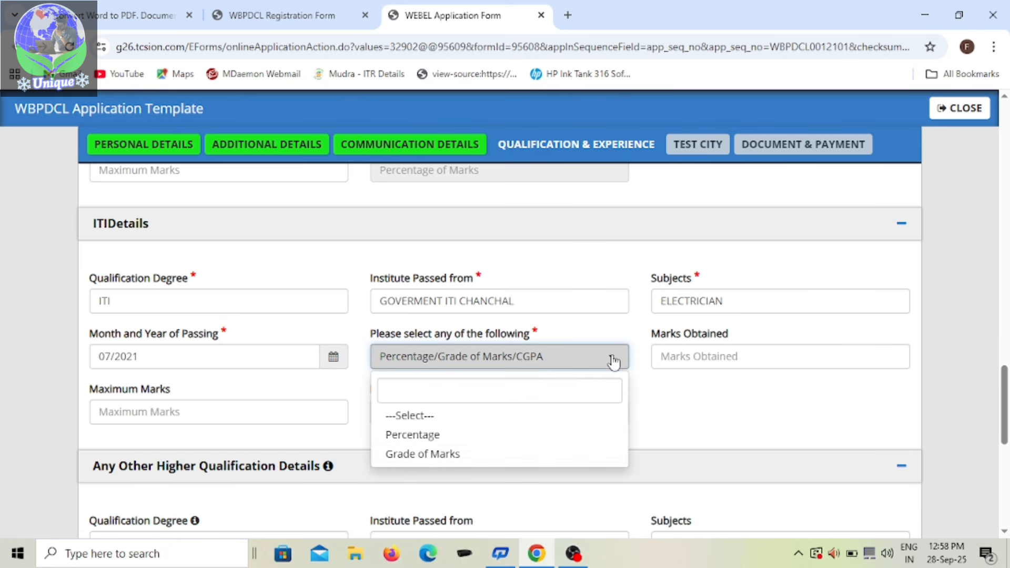
{"action": "key", "text": "Return"}
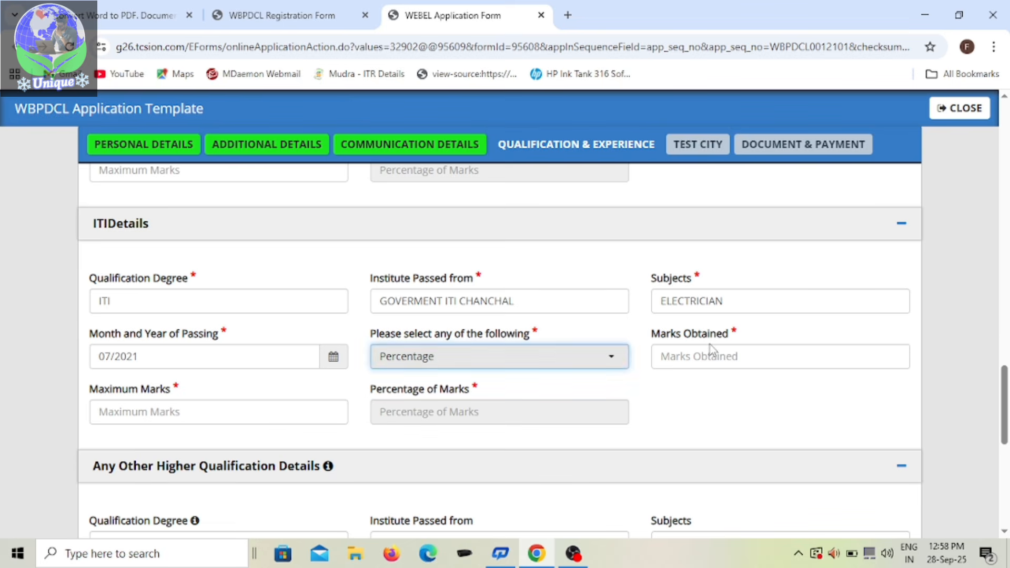
{"action": "left_click", "coordinate": [742, 358]}
{"action": "type", "text": "1260"}
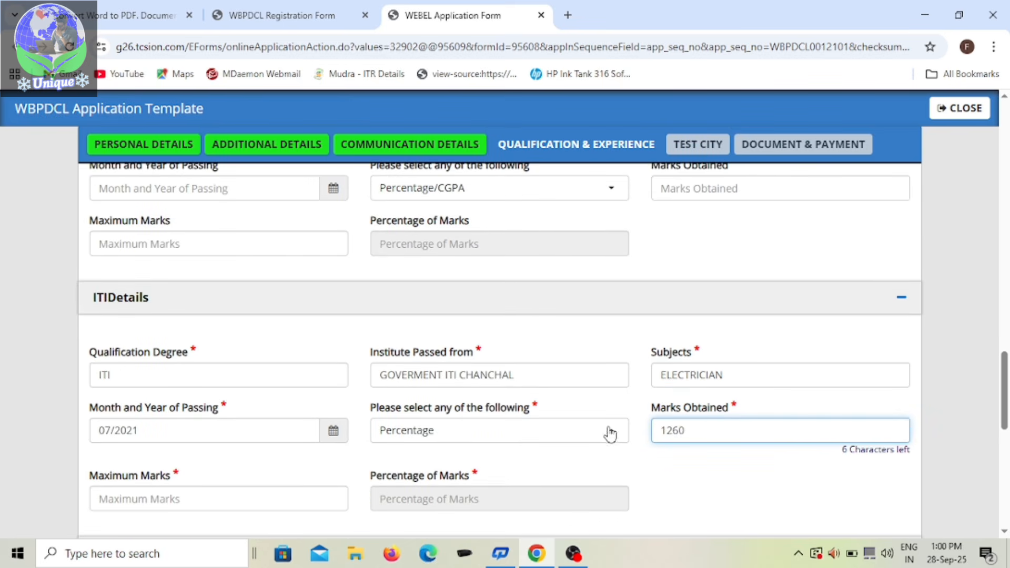
{"action": "scroll", "coordinate": [462, 458], "scroll_direction": "down", "scroll_amount": 1}
{"action": "left_click", "coordinate": [282, 421]}
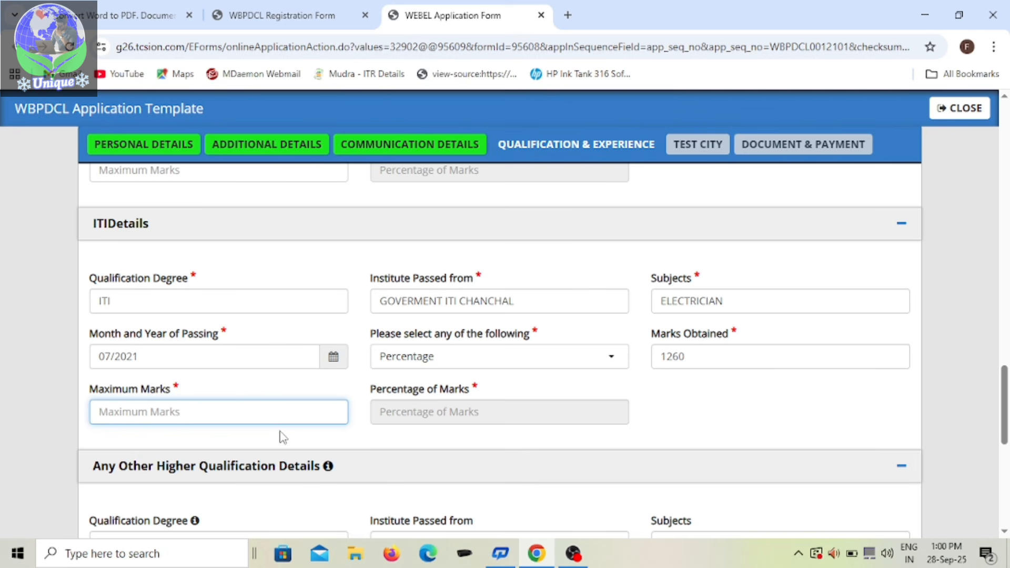
{"action": "type", "text": "1400"}
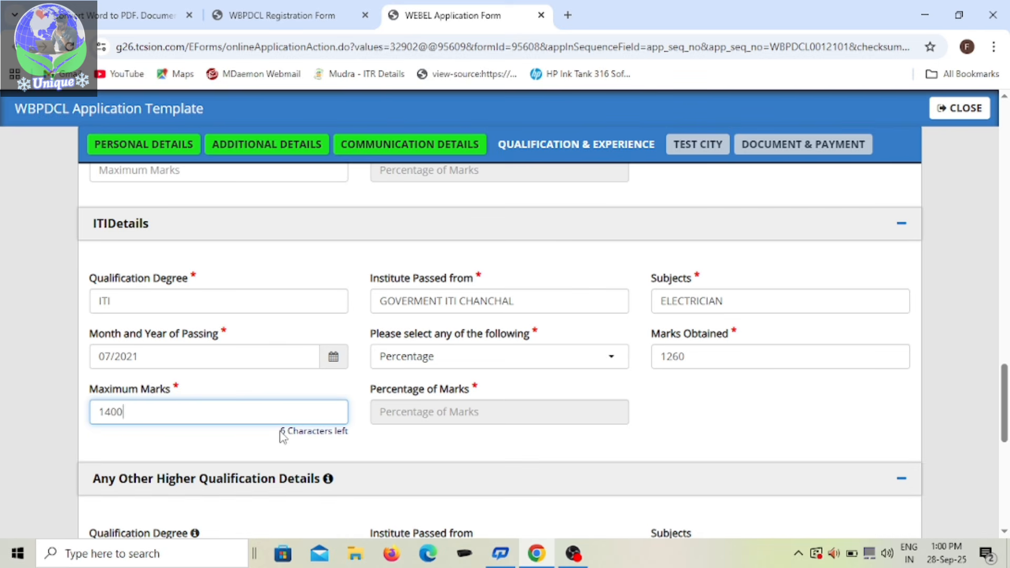
{"action": "left_click", "coordinate": [655, 419]}
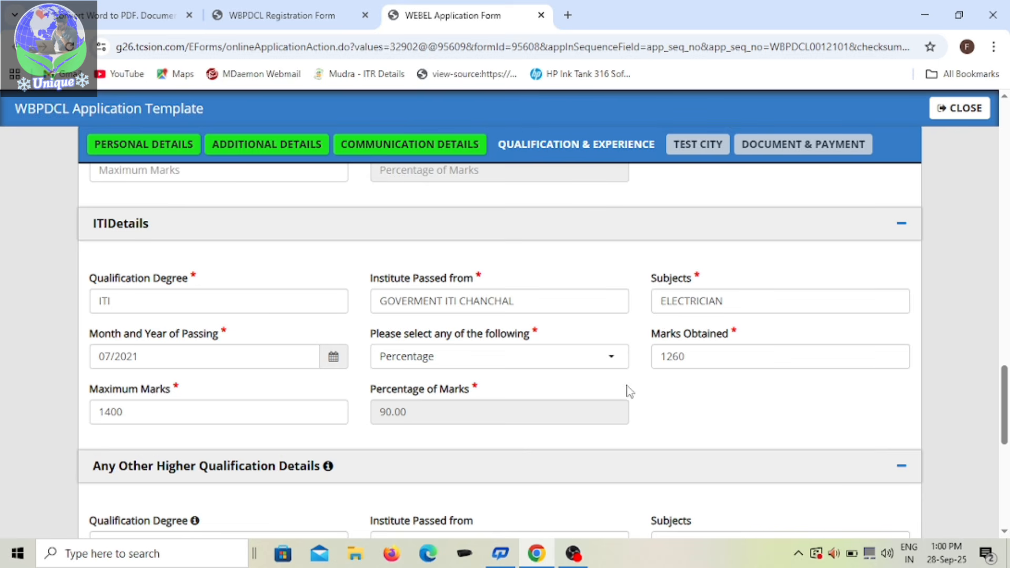
Step: Leave the other higher qualification and experience details blank, and save the qualification section to continue to the test city section
{"action": "scroll", "coordinate": [562, 392], "scroll_direction": "down", "scroll_amount": 4}
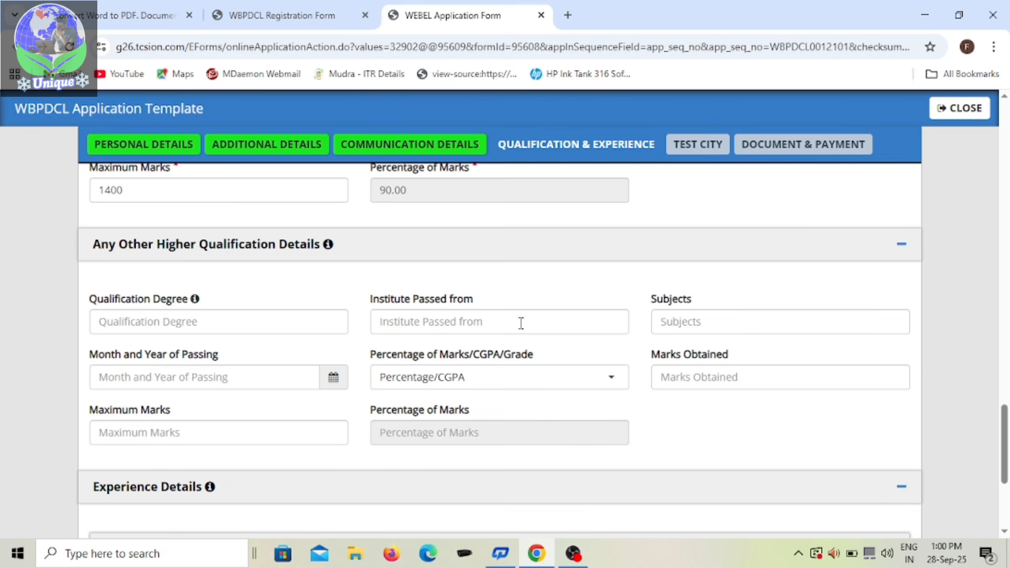
{"action": "scroll", "coordinate": [521, 323], "scroll_direction": "down", "scroll_amount": 1}
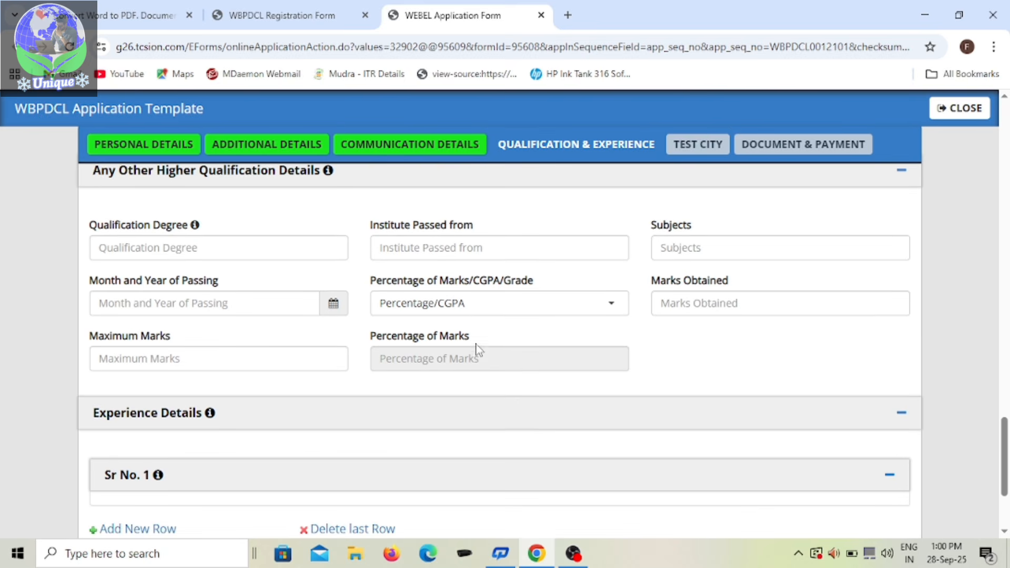
{"action": "scroll", "coordinate": [476, 348], "scroll_direction": "down", "scroll_amount": 3}
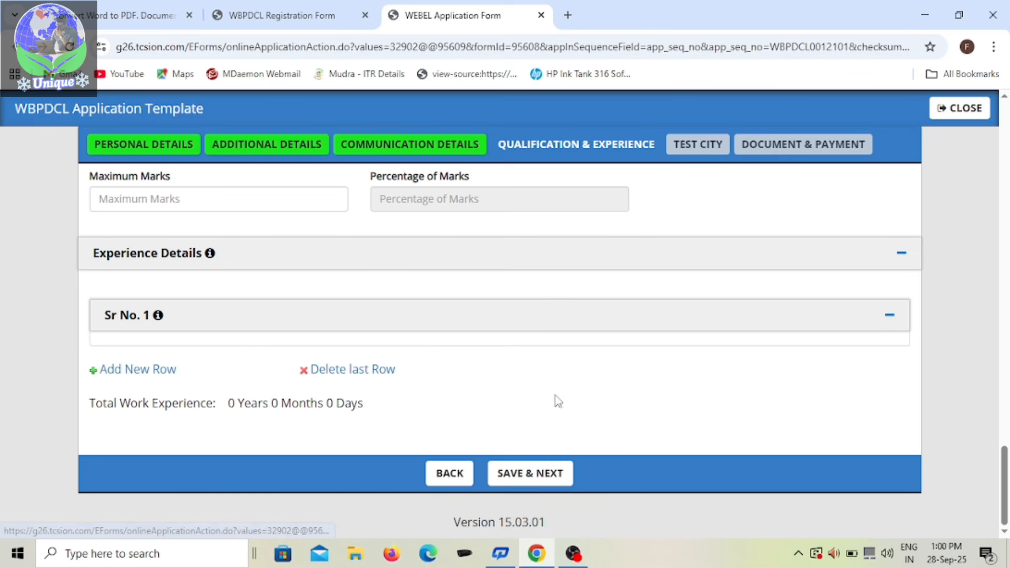
{"action": "left_click", "coordinate": [541, 480]}
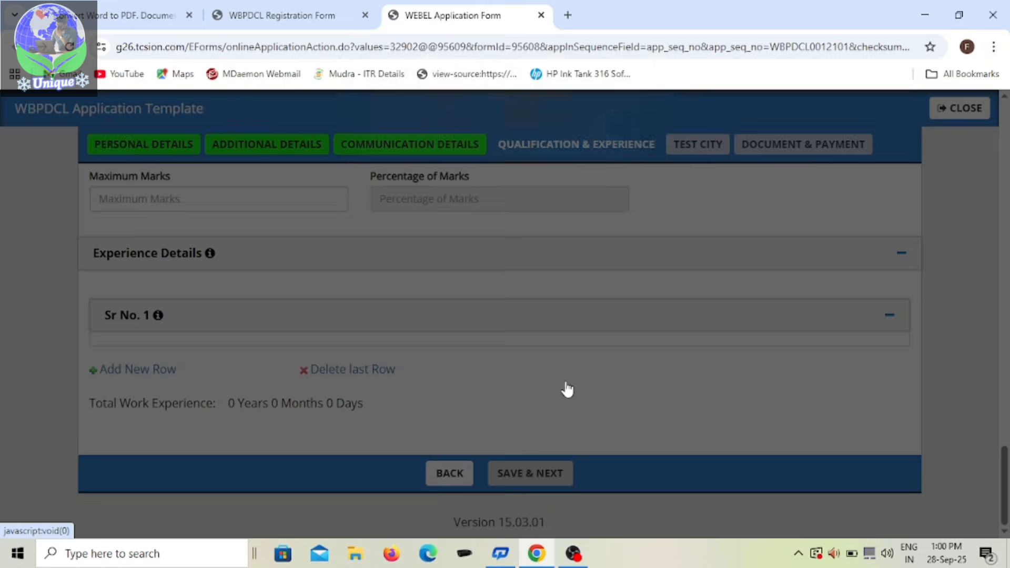
{"action": "left_click", "coordinate": [632, 141]}
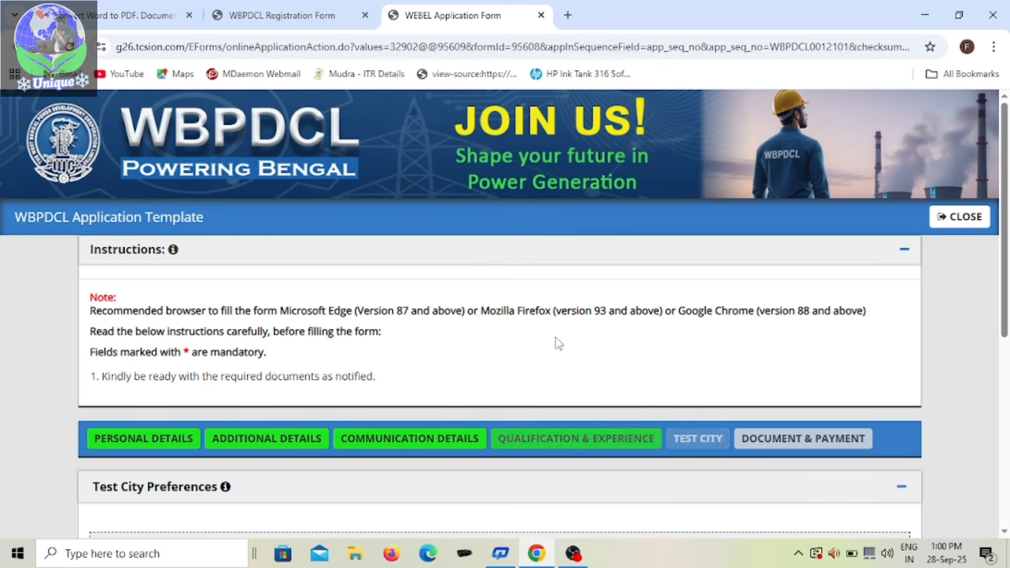
Step: Select KOLKATA as Preferred Test City 1
{"action": "scroll", "coordinate": [532, 354], "scroll_direction": "down", "scroll_amount": 4}
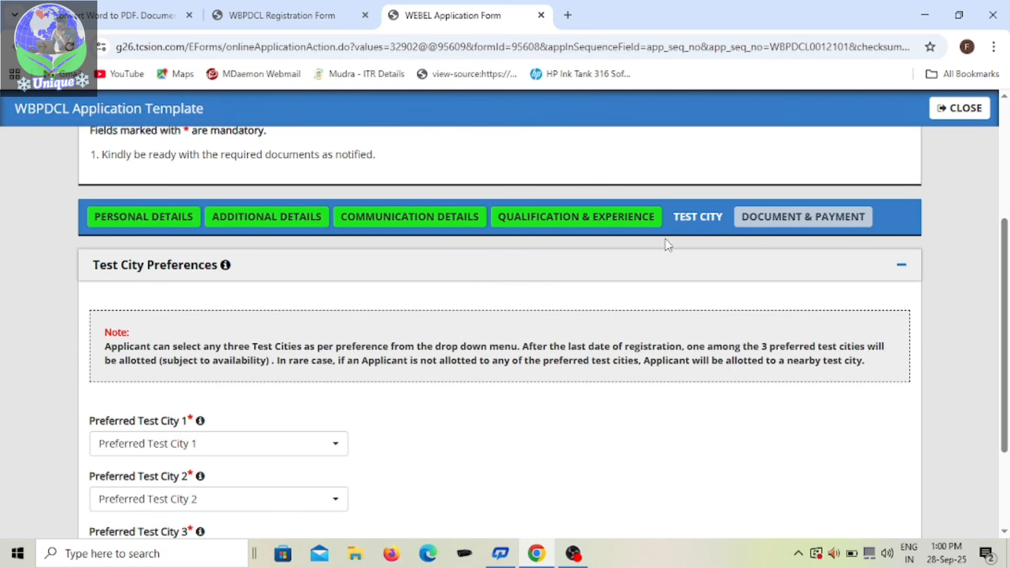
{"action": "scroll", "coordinate": [400, 339], "scroll_direction": "down", "scroll_amount": 1}
{"action": "scroll", "coordinate": [400, 339], "scroll_direction": "down", "scroll_amount": 2}
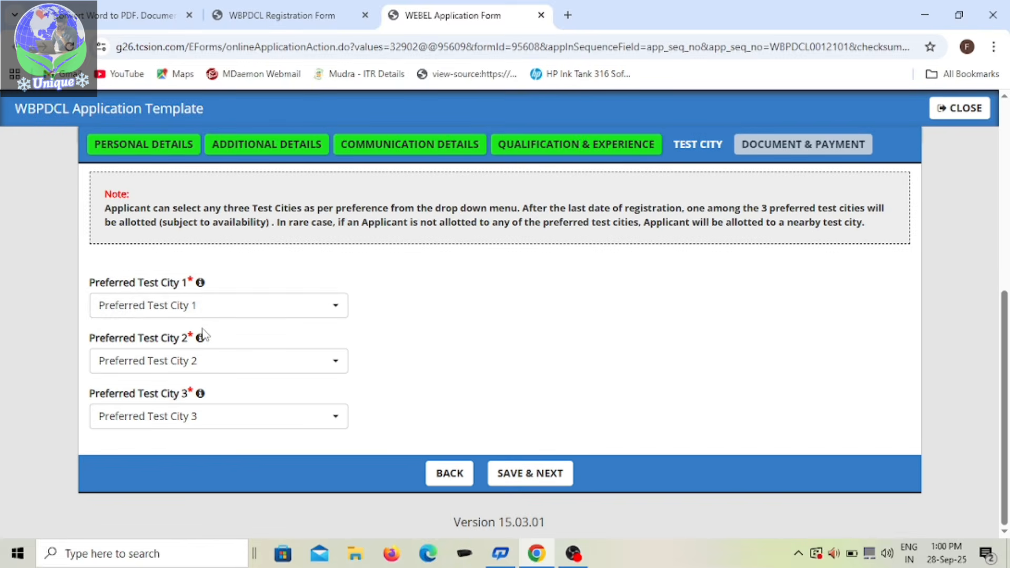
{"action": "left_click", "coordinate": [337, 310]}
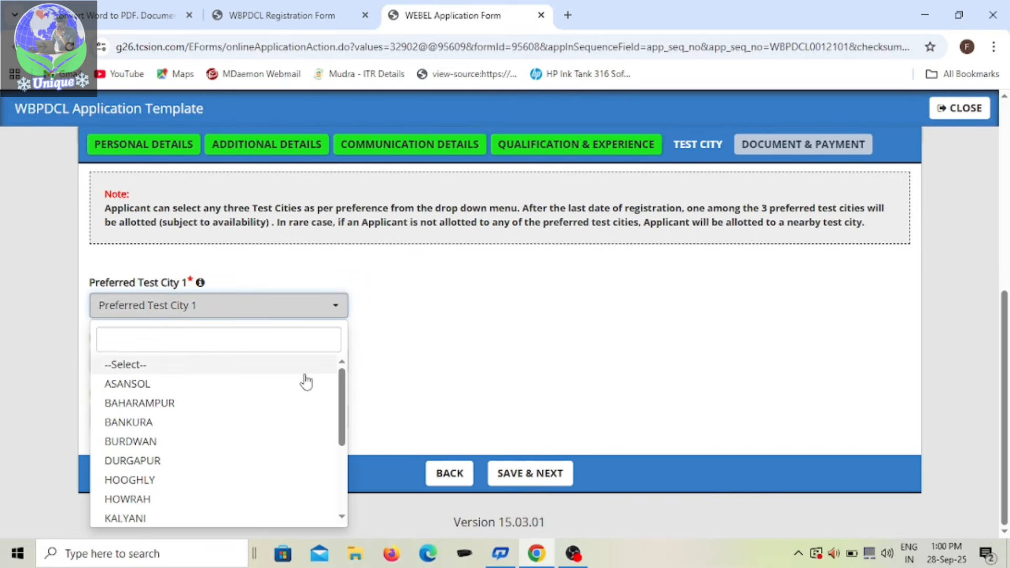
{"action": "scroll", "coordinate": [219, 383], "scroll_direction": "down", "scroll_amount": 3}
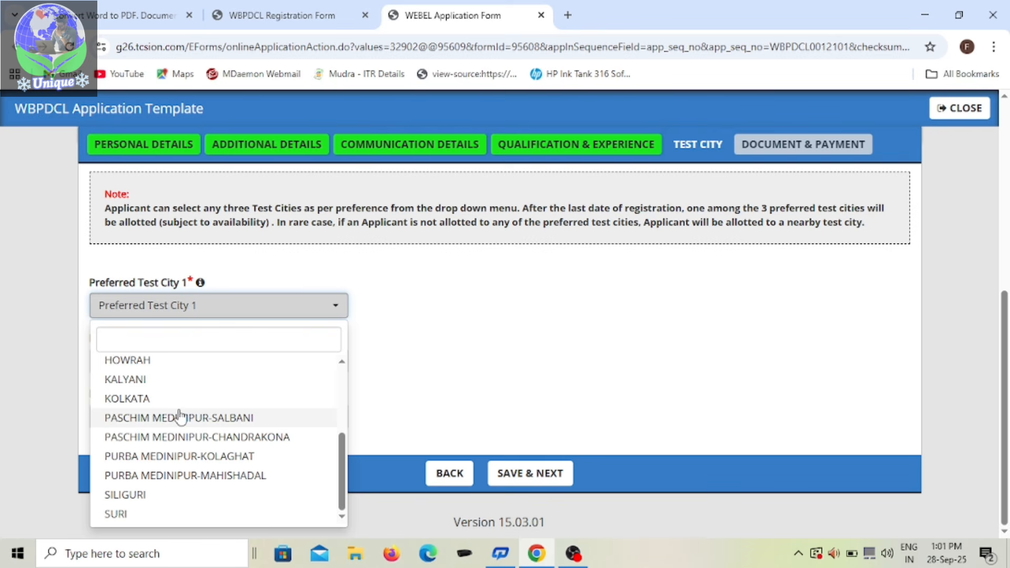
{"action": "scroll", "coordinate": [180, 416], "scroll_direction": "up", "scroll_amount": 2}
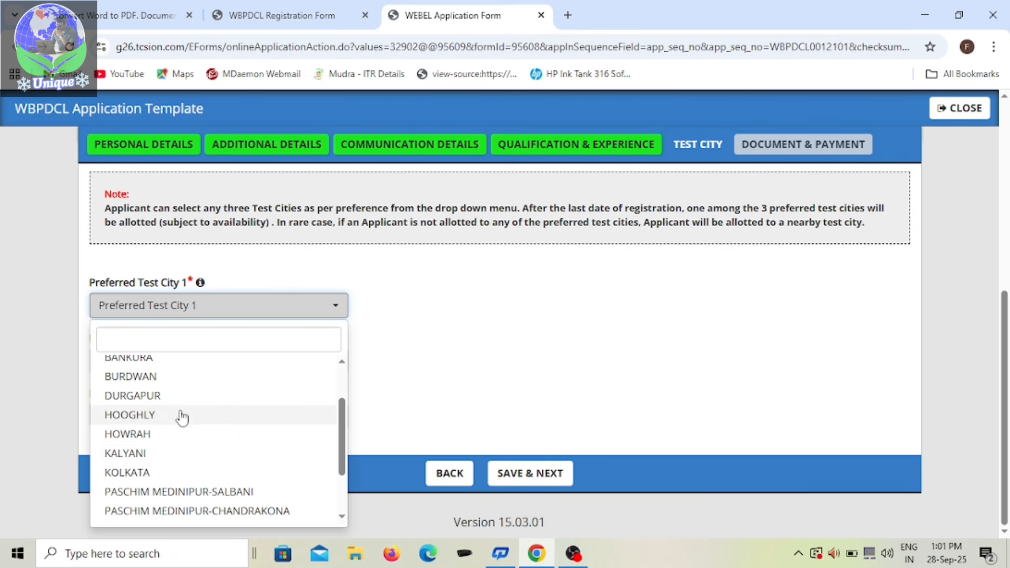
{"action": "left_click", "coordinate": [159, 473]}
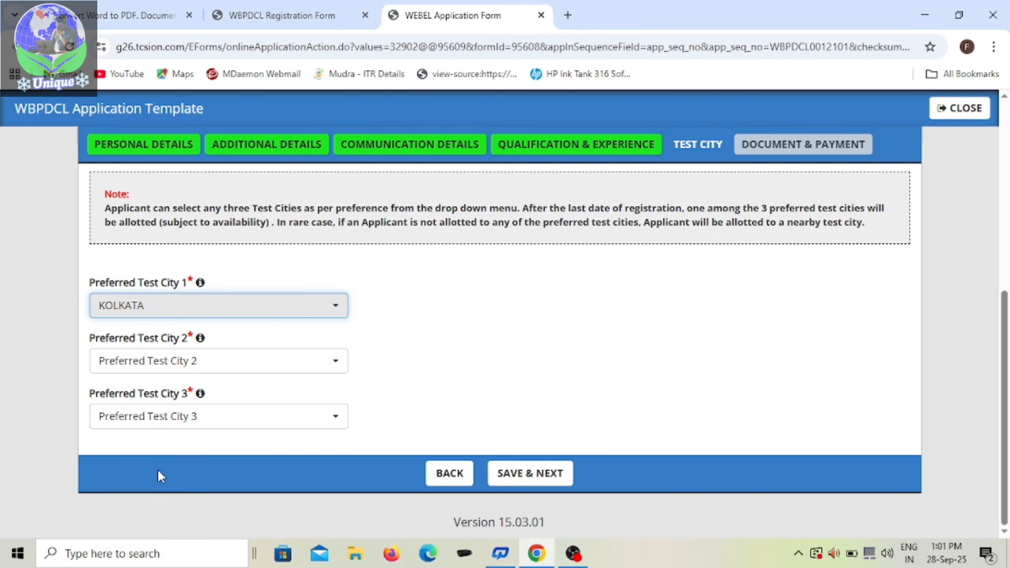
Step: Select SILIGURI as Preferred Test City 2
{"action": "left_click", "coordinate": [338, 364]}
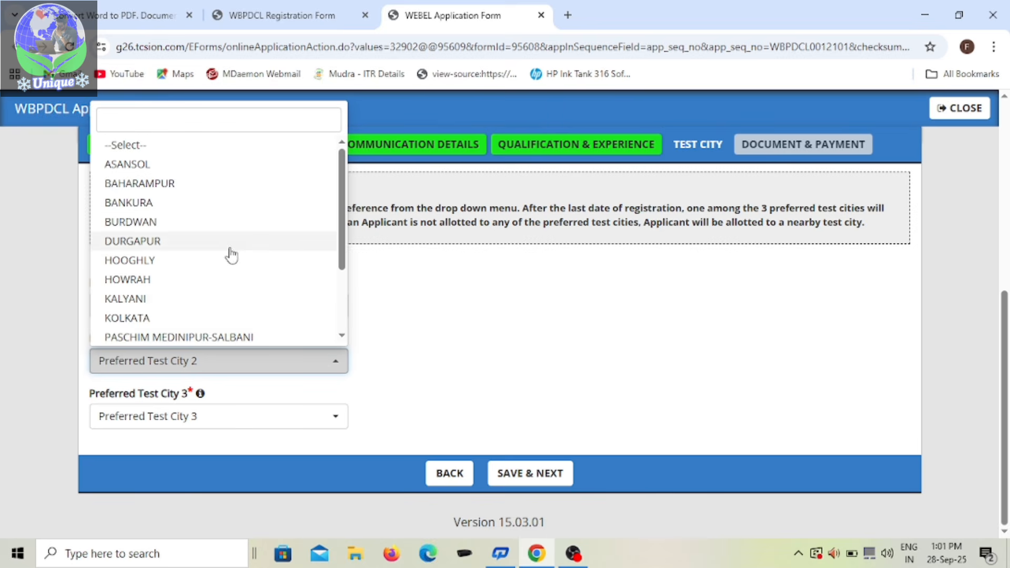
{"action": "scroll", "coordinate": [171, 304], "scroll_direction": "down", "scroll_amount": 2}
{"action": "left_click", "coordinate": [151, 315]}
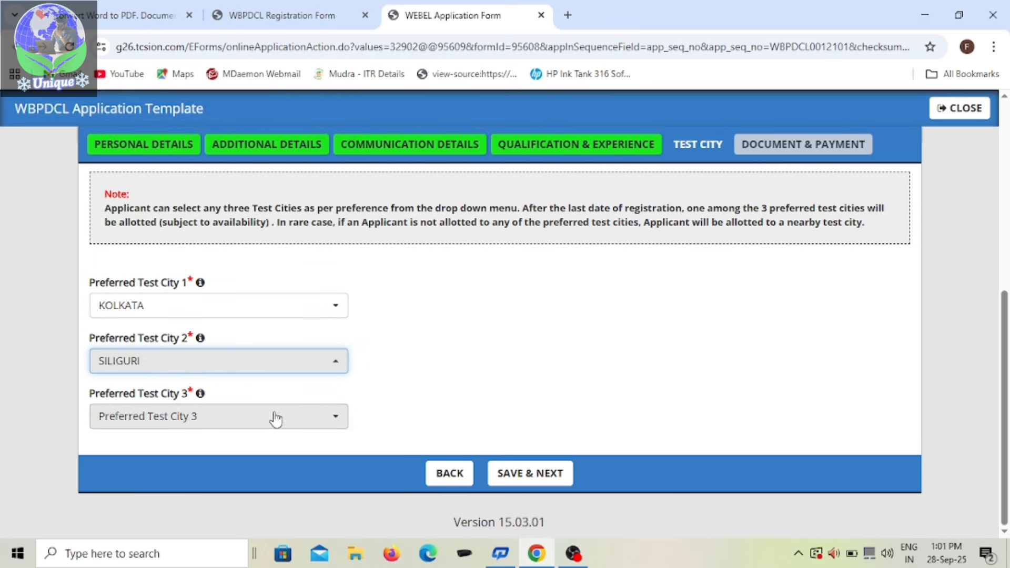
Step: Select HOWRAH as Preferred Test City 3 and save the test city preferences to continue to documents and payment
{"action": "left_click", "coordinate": [343, 420]}
{"action": "scroll", "coordinate": [203, 242], "scroll_direction": "up", "scroll_amount": 2}
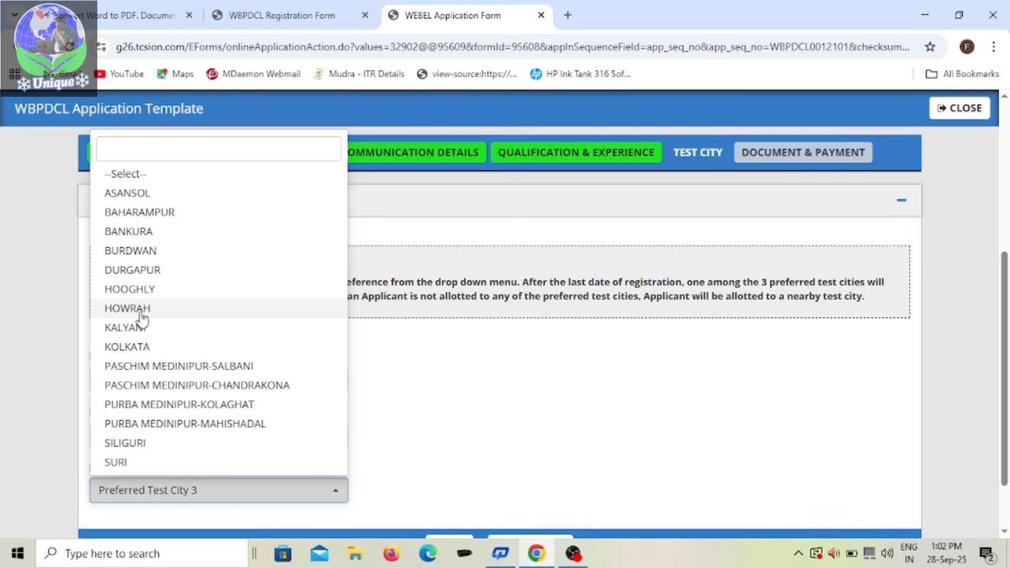
{"action": "scroll", "coordinate": [161, 212], "scroll_direction": "up", "scroll_amount": 2}
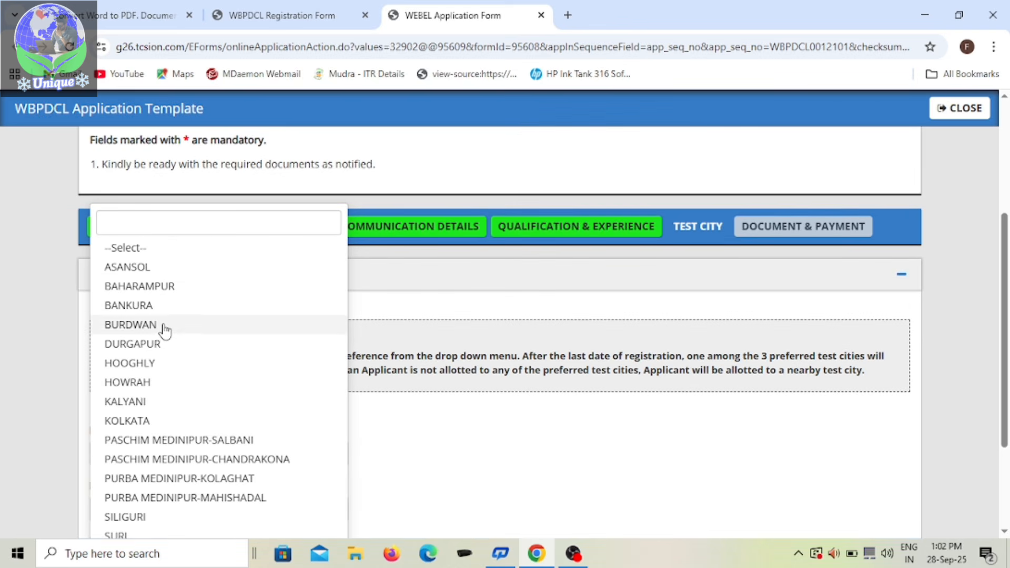
{"action": "left_click", "coordinate": [149, 383]}
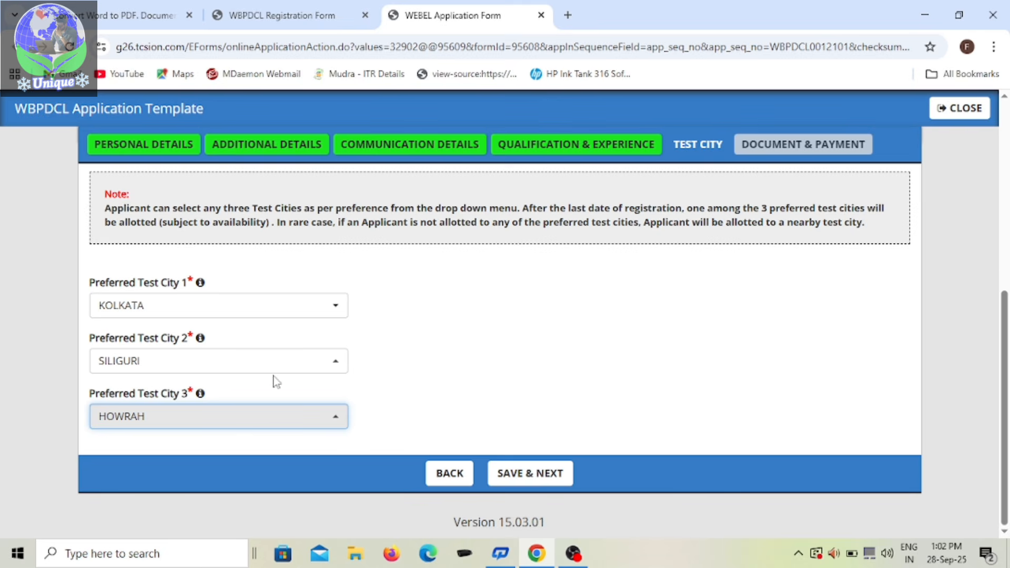
{"action": "left_click", "coordinate": [526, 479]}
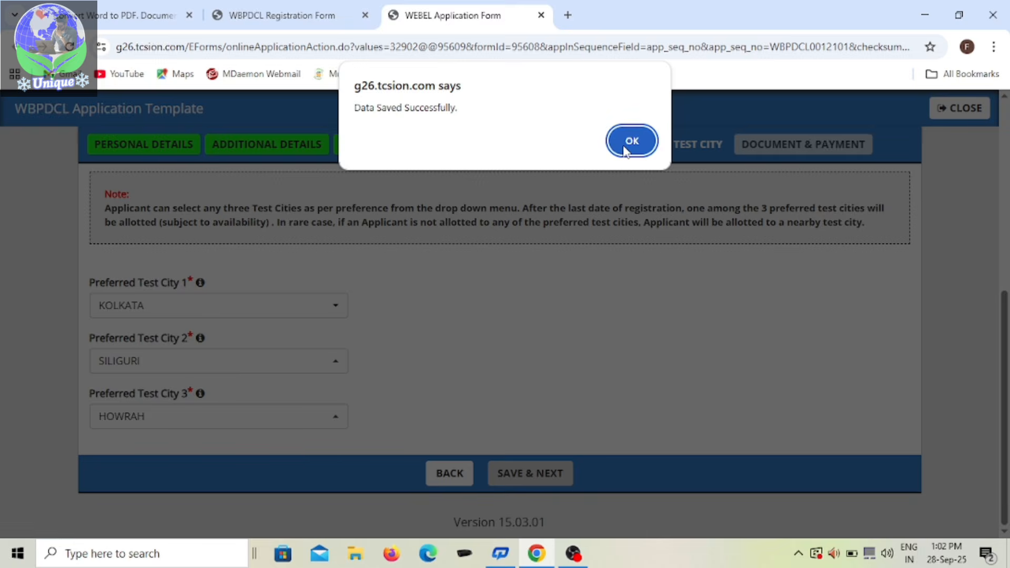
{"action": "left_click", "coordinate": [645, 148]}
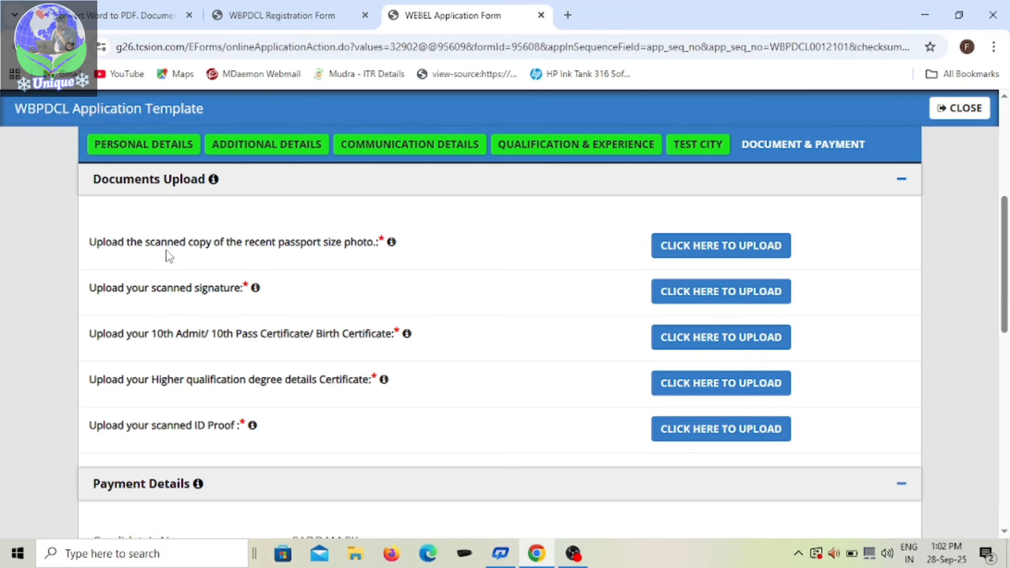
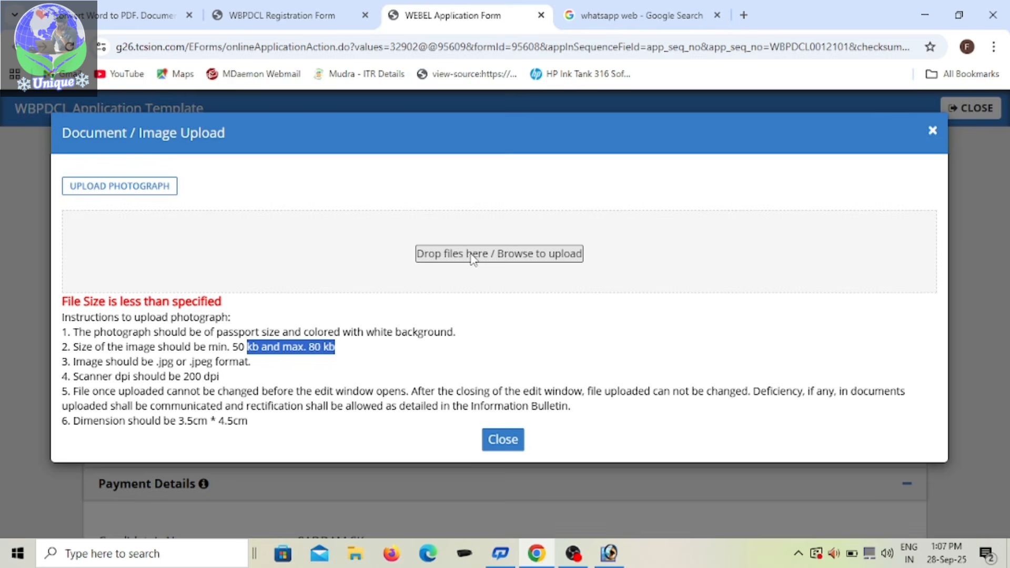
Step: Upload the passport-size photo from the Desktop folder as the recent photograph and close the upload dialog
{"action": "left_click", "coordinate": [470, 256]}
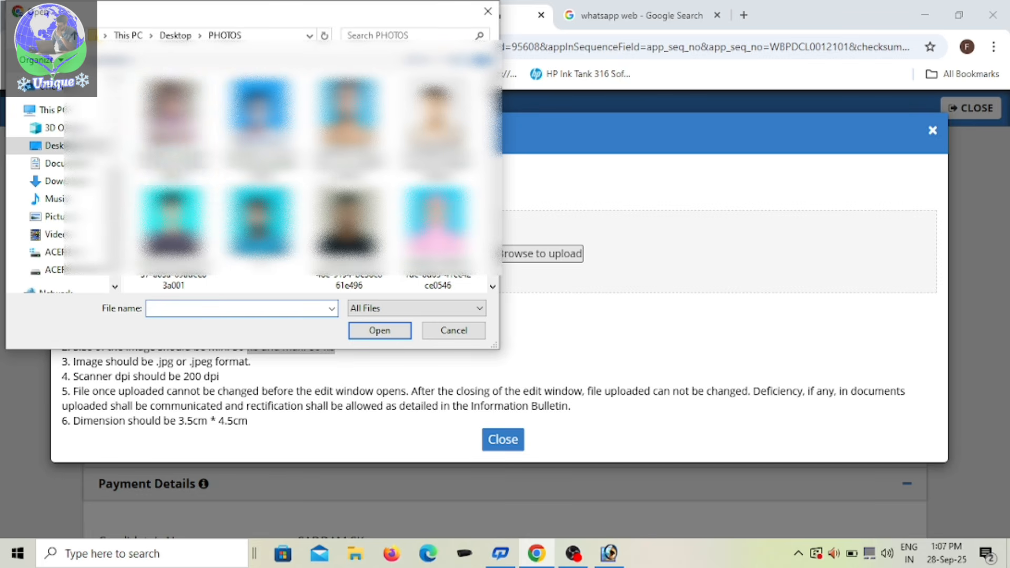
{"action": "left_click", "coordinate": [73, 163]}
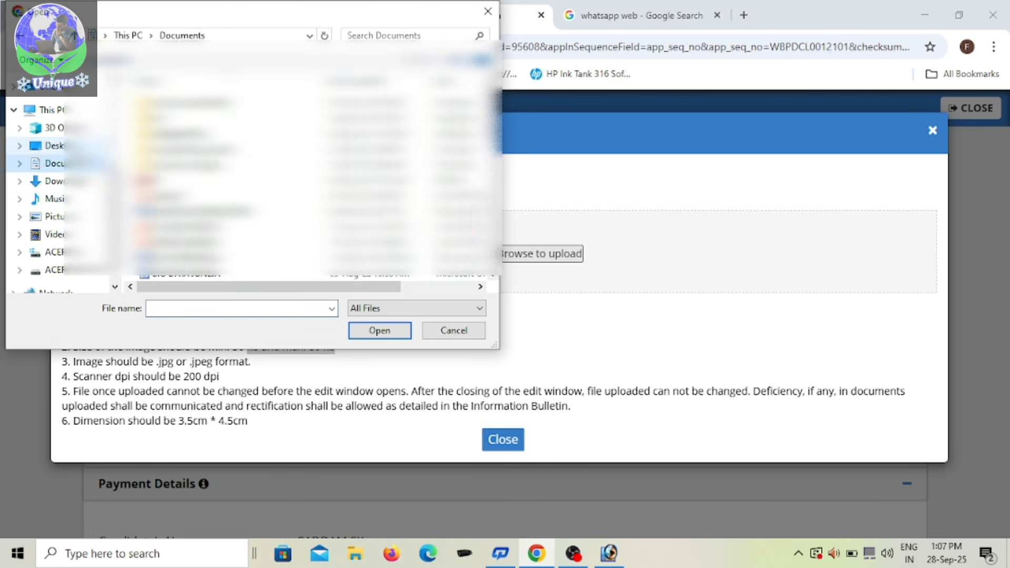
{"action": "left_click", "coordinate": [74, 146]}
{"action": "scroll", "coordinate": [307, 168], "scroll_direction": "down", "scroll_amount": 10}
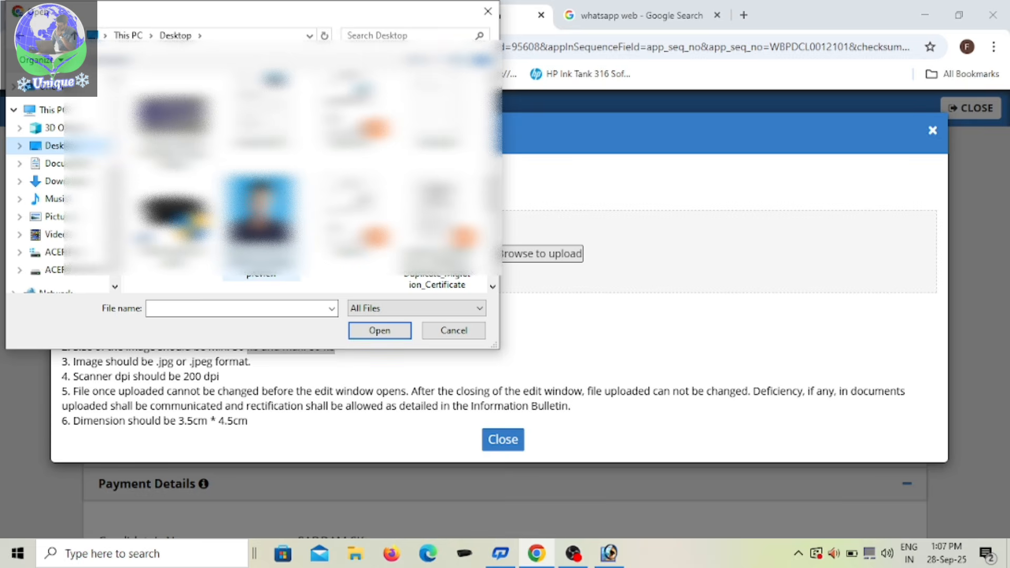
{"action": "double_click", "coordinate": [261, 221]}
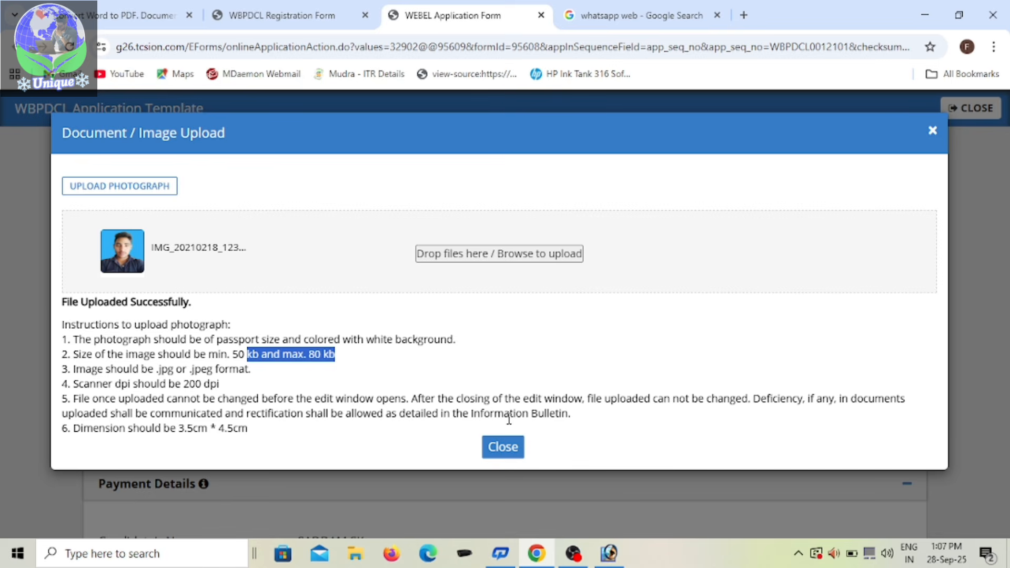
{"action": "left_click", "coordinate": [133, 192]}
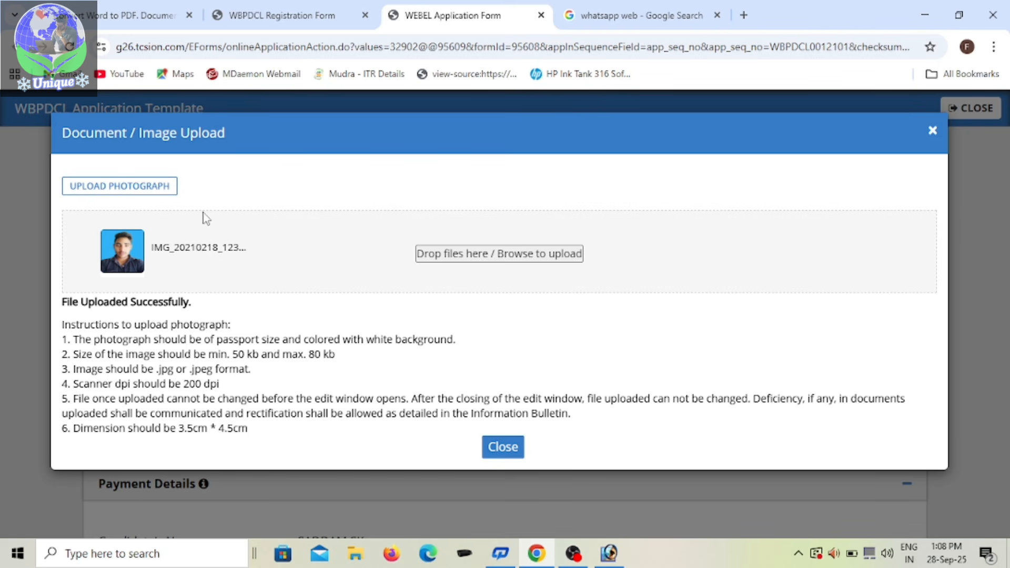
{"action": "left_click", "coordinate": [933, 135]}
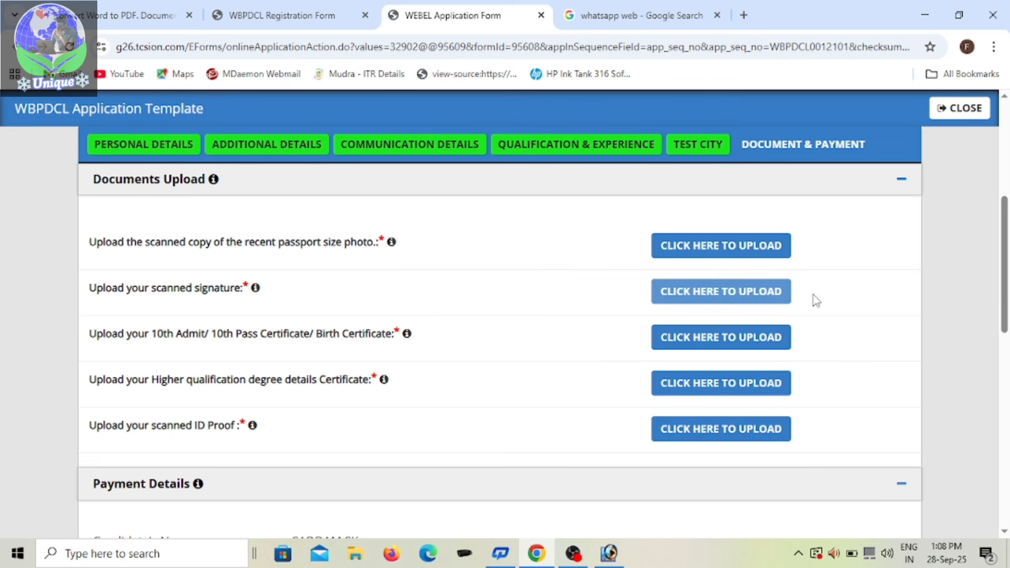
{"action": "left_click", "coordinate": [735, 246]}
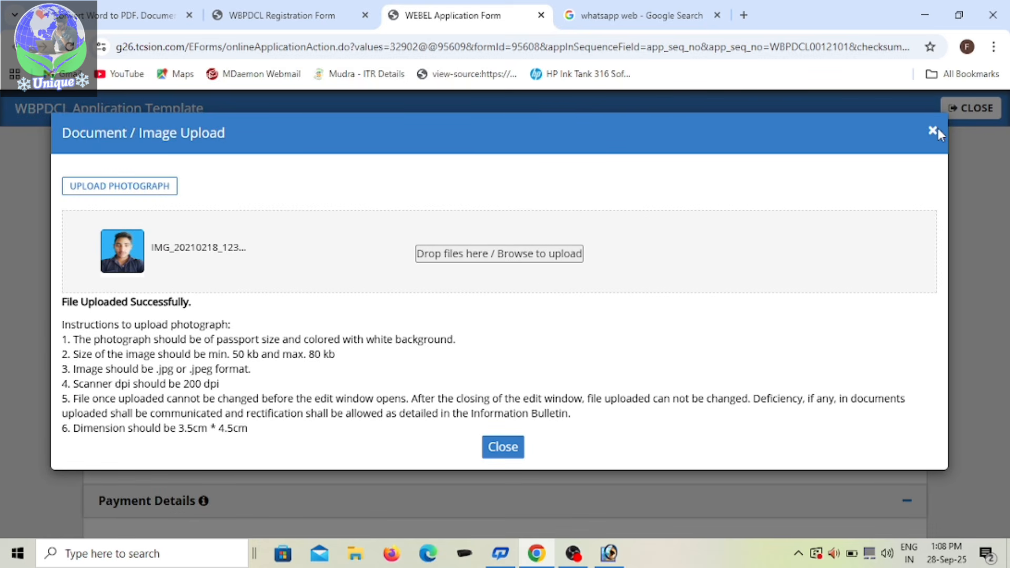
{"action": "left_click", "coordinate": [506, 447]}
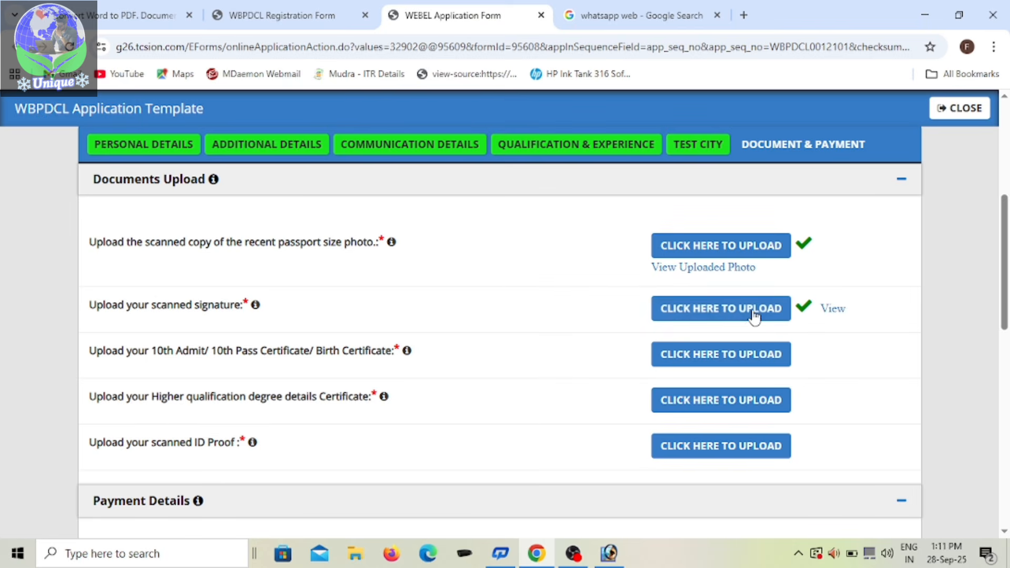
Step: Upload the scanned signature image in the signature upload dialog and submit it through the crop preview
{"action": "left_click", "coordinate": [753, 309]}
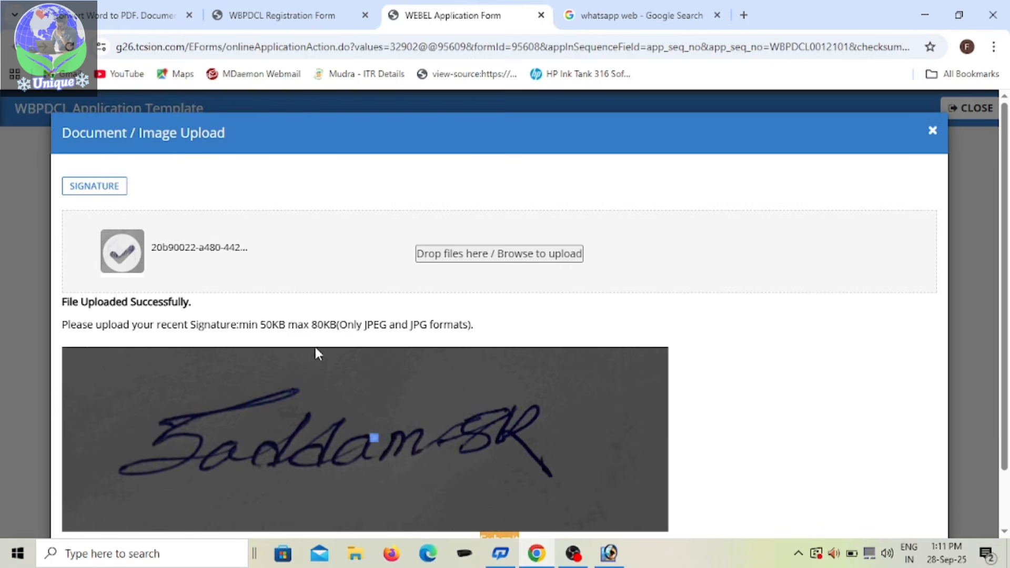
{"action": "left_click", "coordinate": [483, 257]}
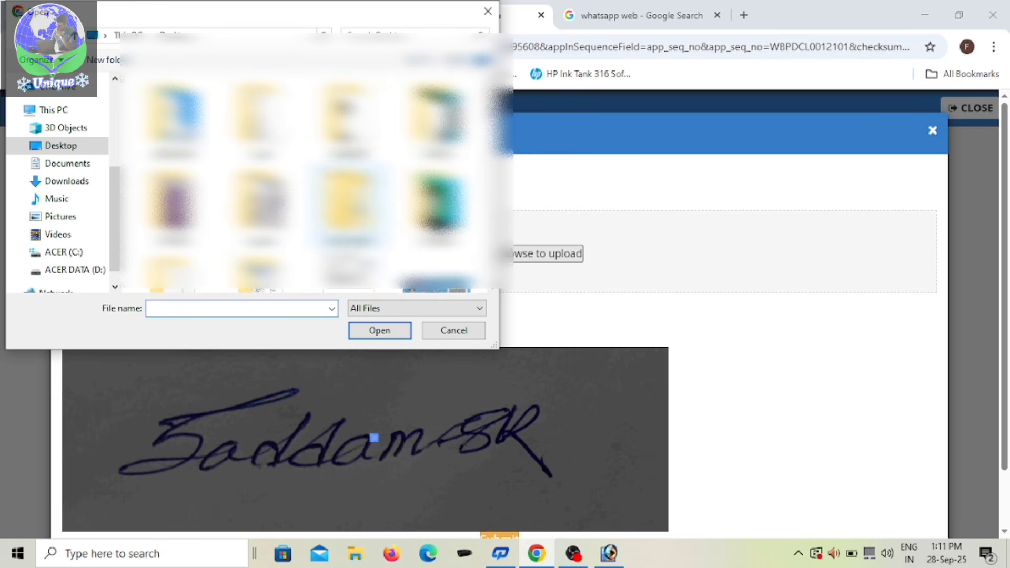
{"action": "double_click", "coordinate": [261, 240]}
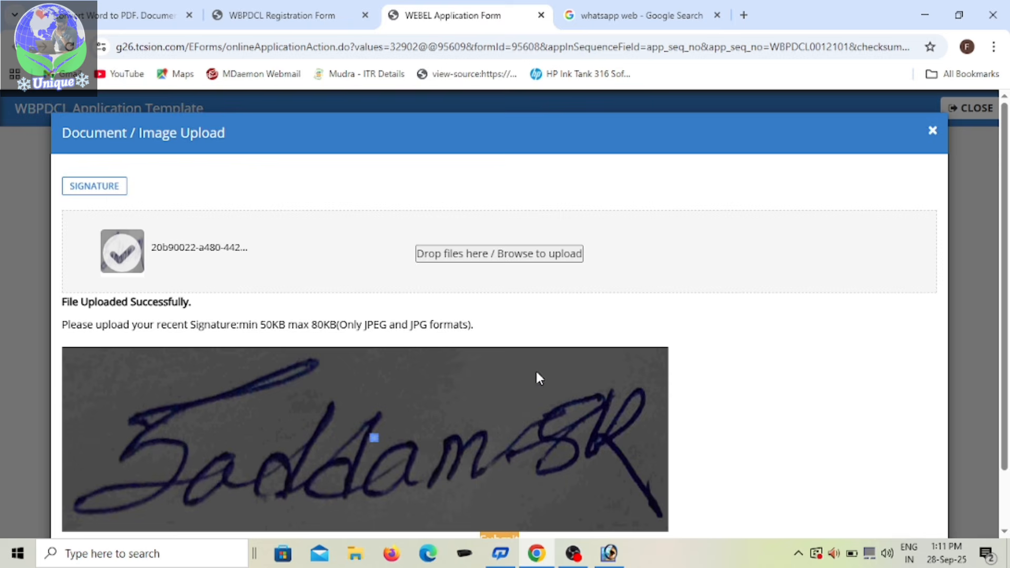
{"action": "scroll", "coordinate": [536, 369], "scroll_direction": "down", "scroll_amount": 1}
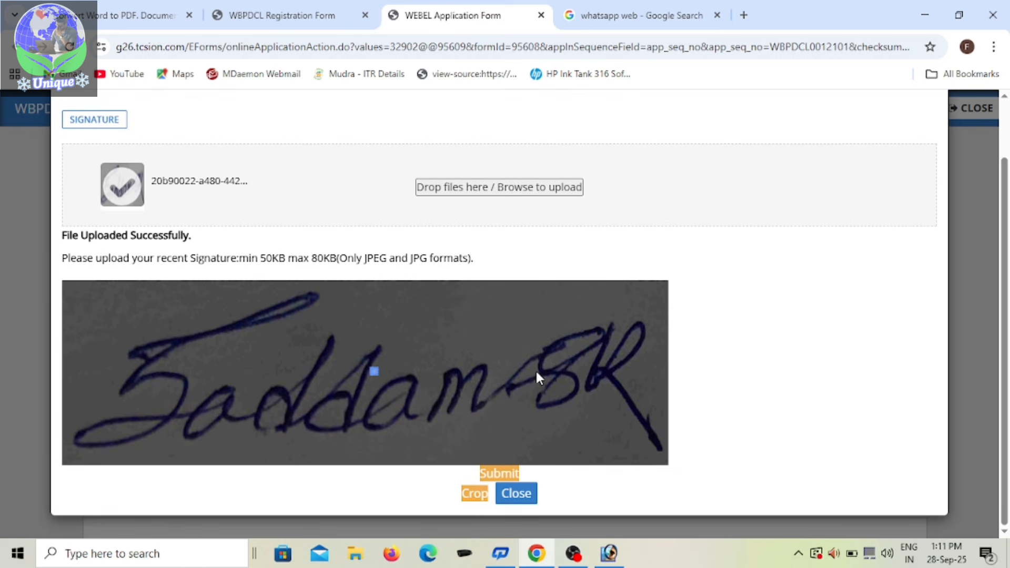
{"action": "left_click", "coordinate": [502, 476]}
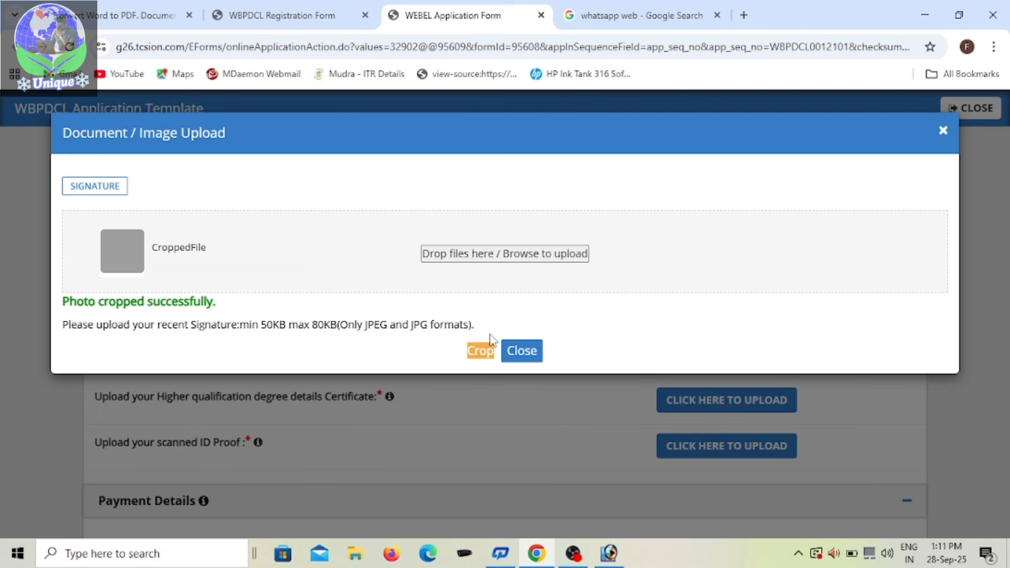
Step: Upload the signature image again from the Desktop folder and view the uploaded copy to check it
{"action": "left_click", "coordinate": [476, 255]}
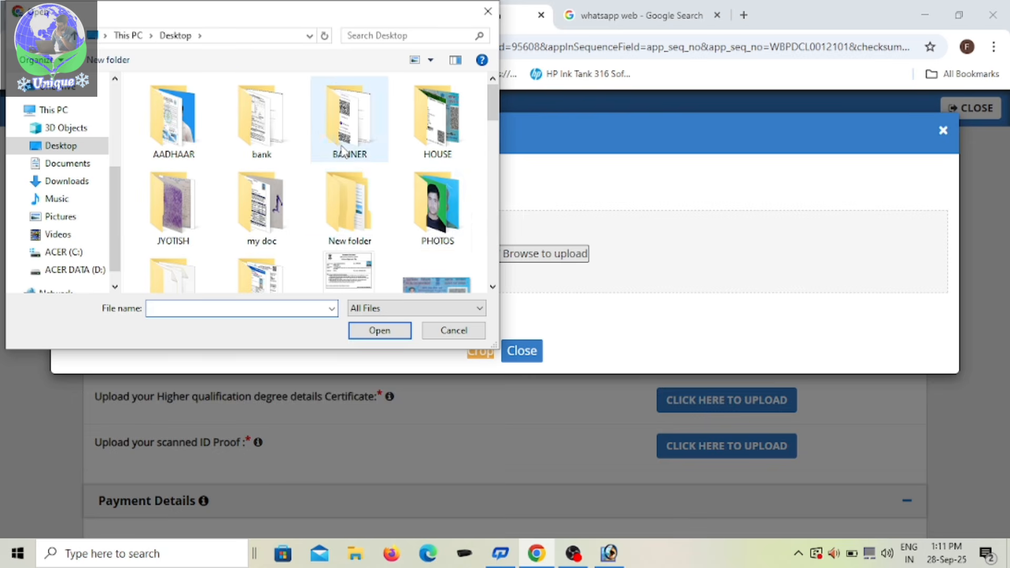
{"action": "scroll", "coordinate": [323, 172], "scroll_direction": "down", "scroll_amount": 3}
{"action": "double_click", "coordinate": [266, 218]}
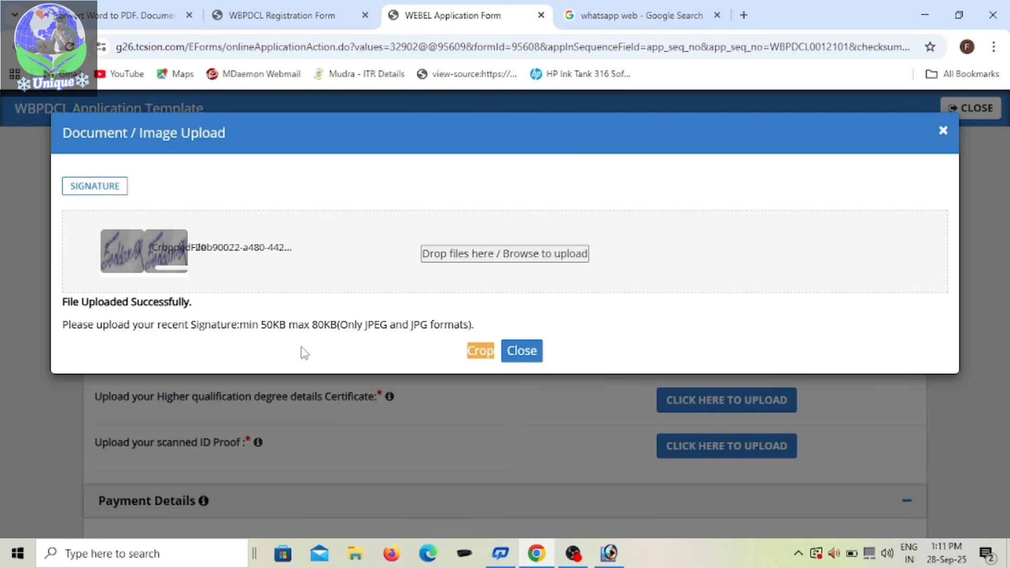
{"action": "left_click", "coordinate": [518, 353]}
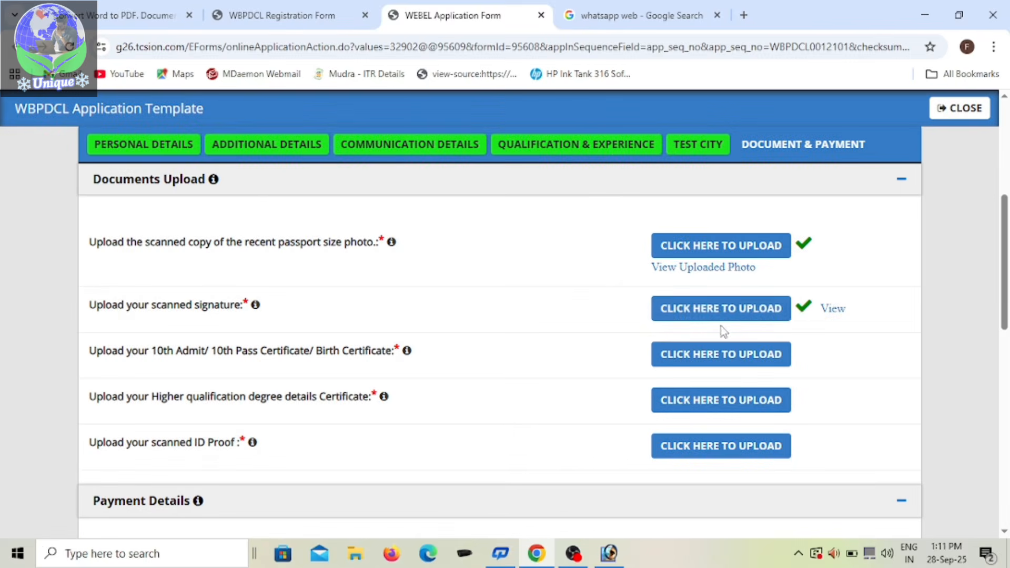
{"action": "left_click", "coordinate": [825, 312]}
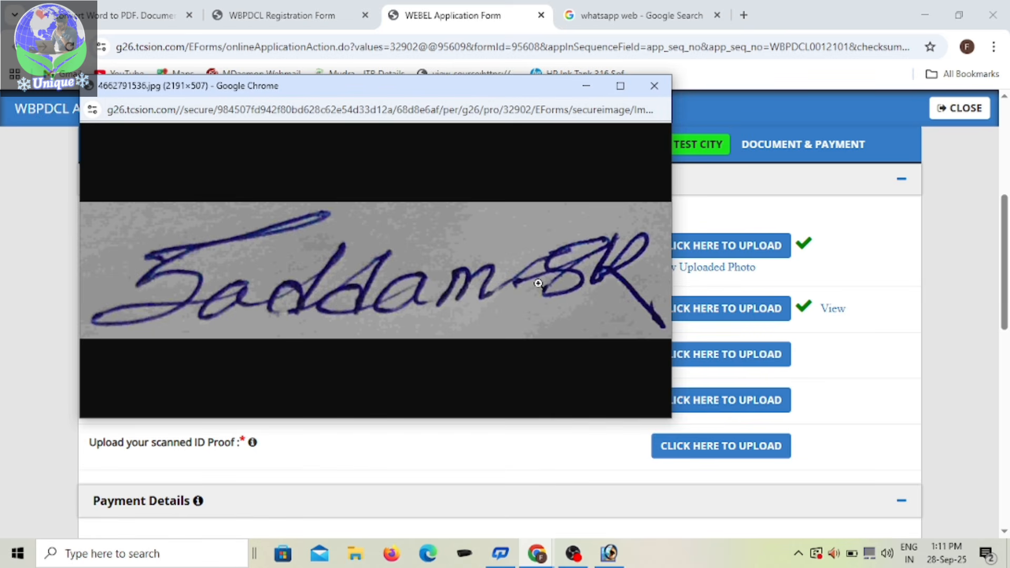
{"action": "left_click", "coordinate": [654, 86]}
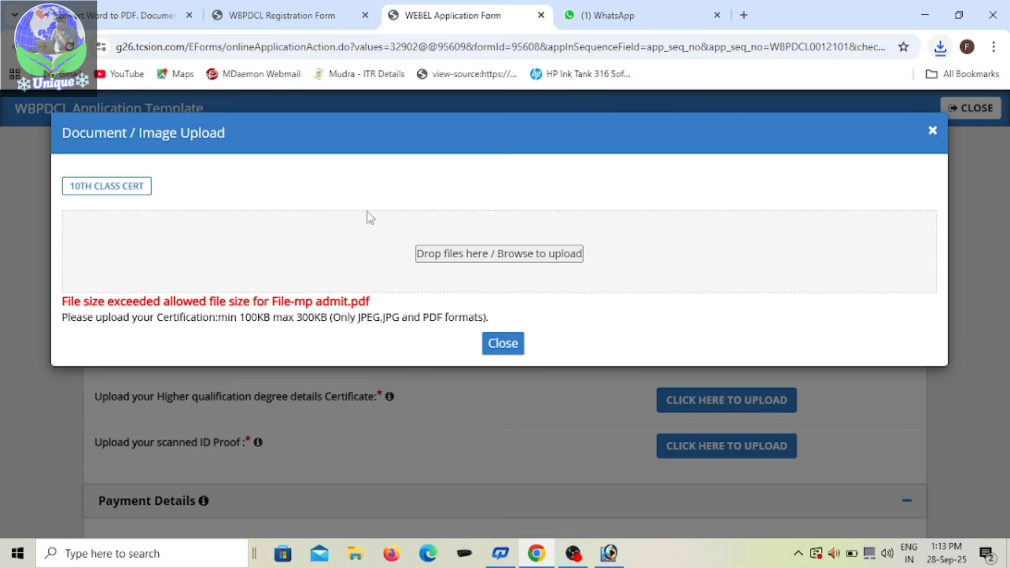
Step: Upload mp admit (1).pdf from Downloads as the 10th Admit/Pass Certificate and review the uploaded copy
{"action": "left_click", "coordinate": [525, 255]}
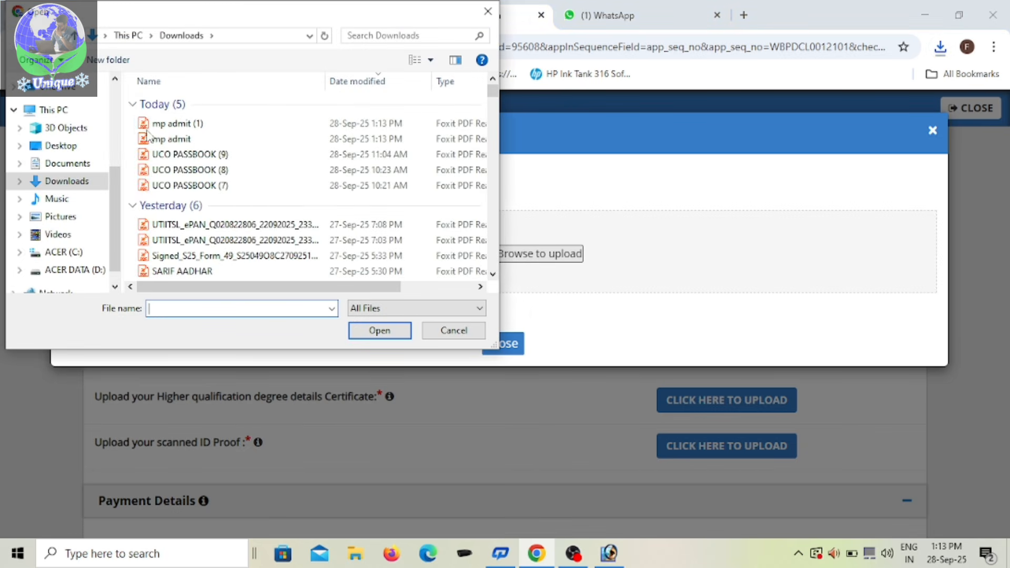
{"action": "double_click", "coordinate": [179, 124]}
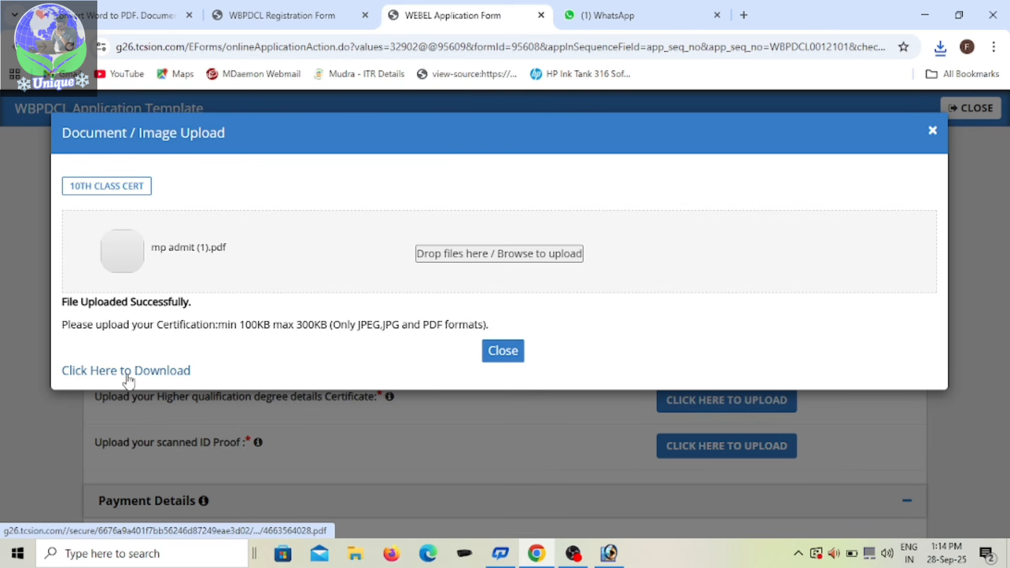
{"action": "left_click", "coordinate": [508, 354]}
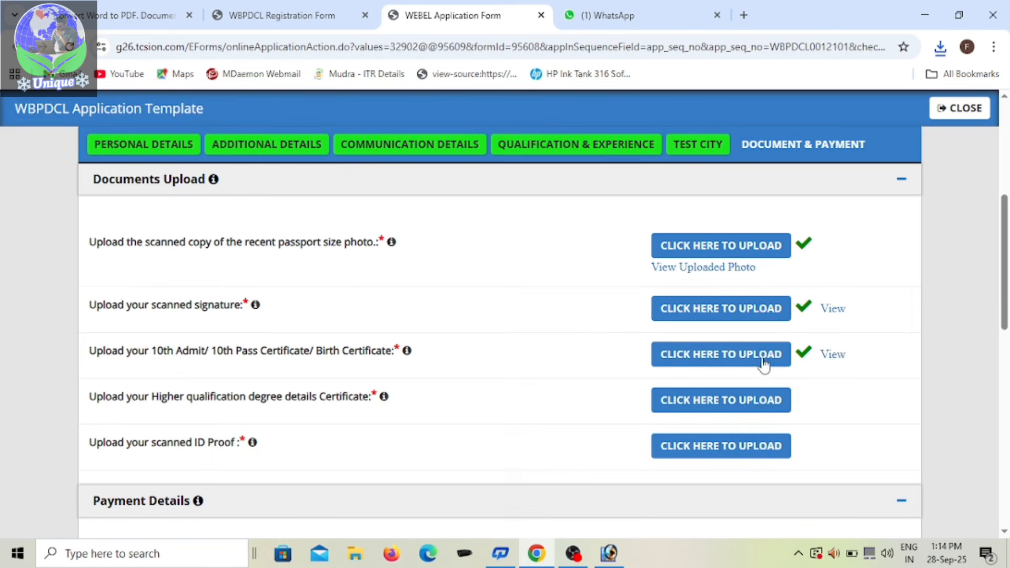
{"action": "left_click", "coordinate": [831, 358]}
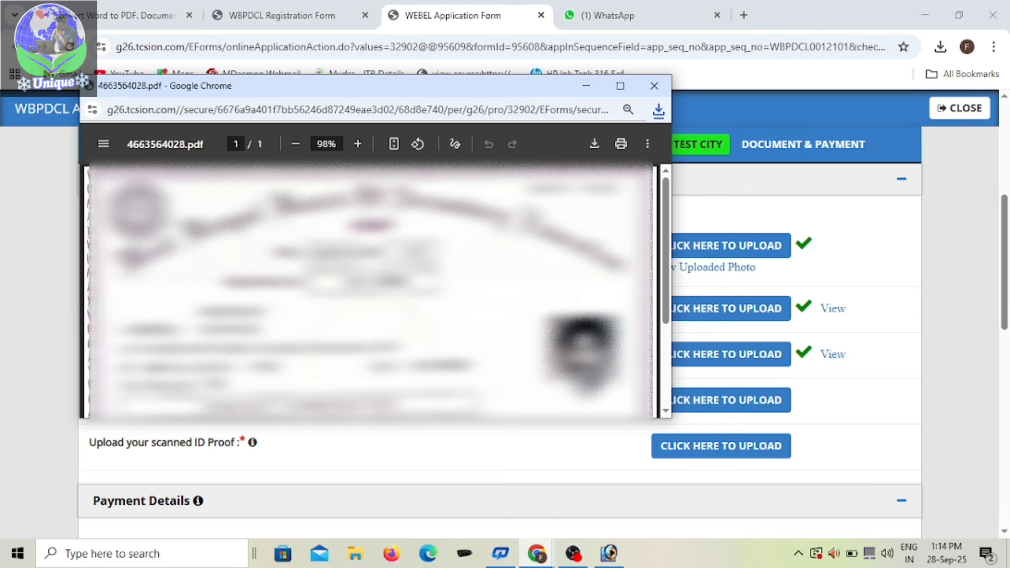
{"action": "scroll", "coordinate": [370, 292], "scroll_direction": "down", "scroll_amount": 3}
{"action": "scroll", "coordinate": [370, 292], "scroll_direction": "up", "scroll_amount": 3}
{"action": "left_click", "coordinate": [654, 85]}
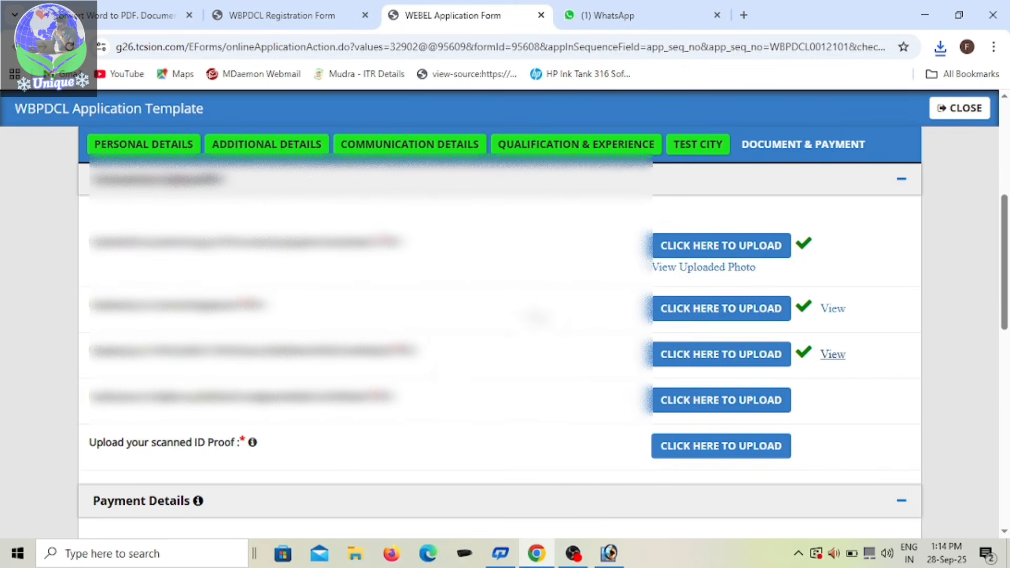
Step: Upload hs certificate.pdf from Downloads as the higher qualification certificate and review the uploaded copy
{"action": "scroll", "coordinate": [446, 368], "scroll_direction": "down", "scroll_amount": 1}
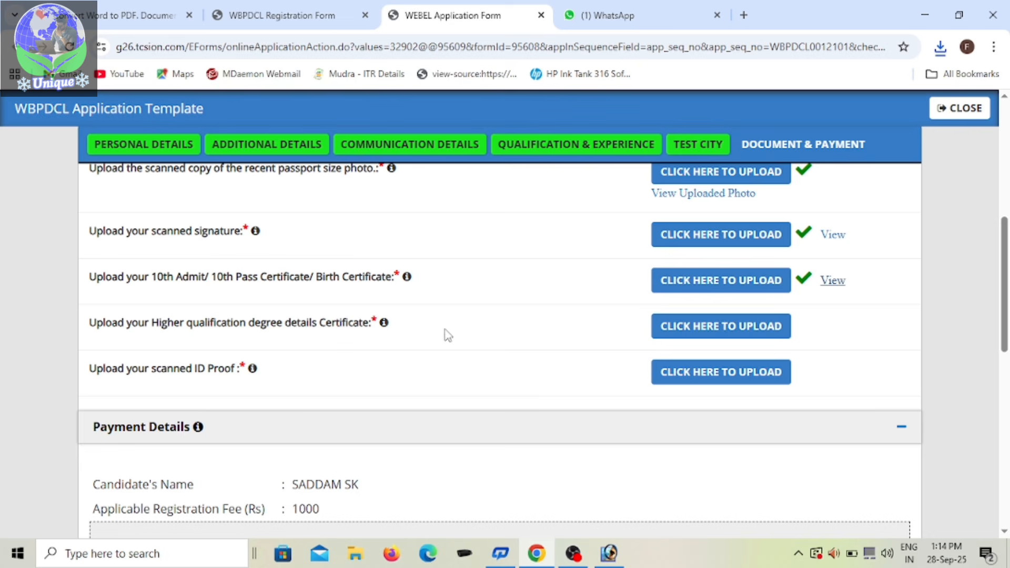
{"action": "left_click", "coordinate": [722, 335]}
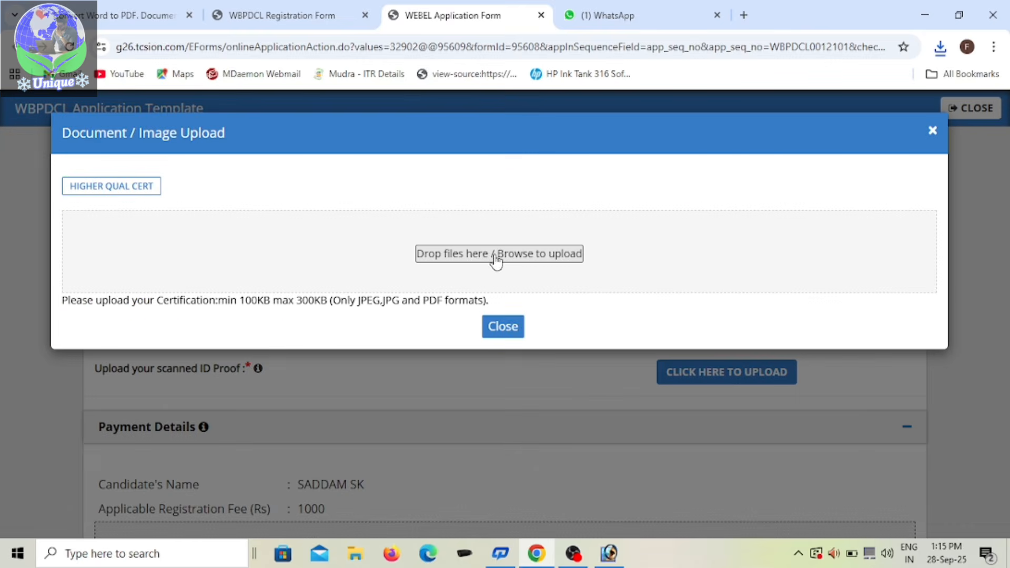
{"action": "left_click", "coordinate": [311, 229]}
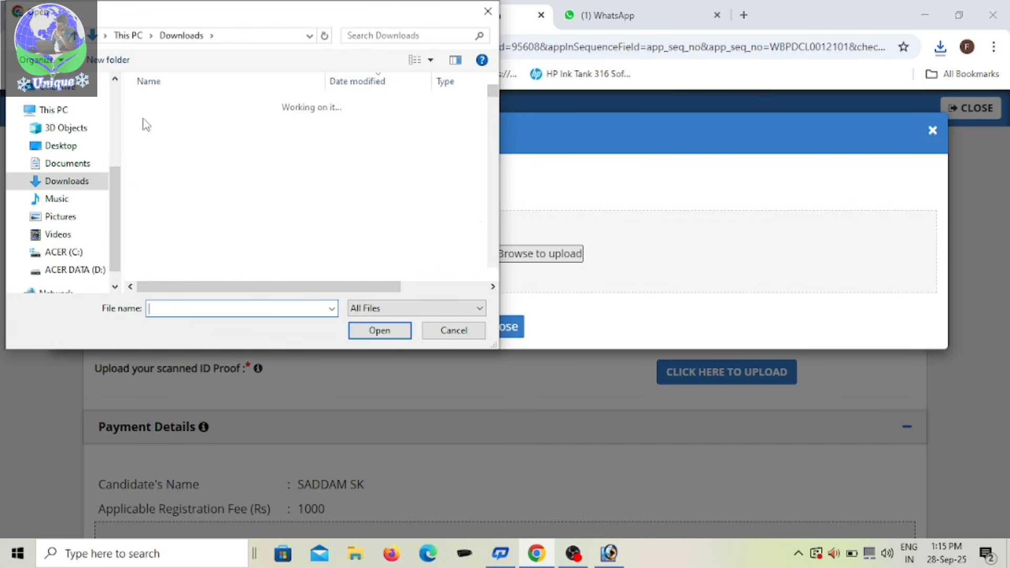
{"action": "double_click", "coordinate": [235, 129]}
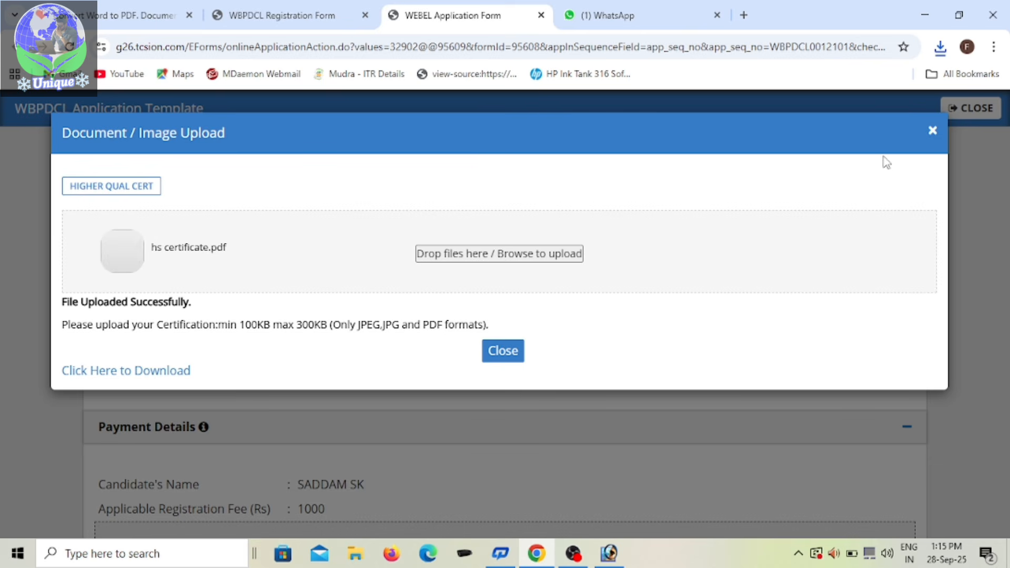
{"action": "left_click", "coordinate": [507, 352]}
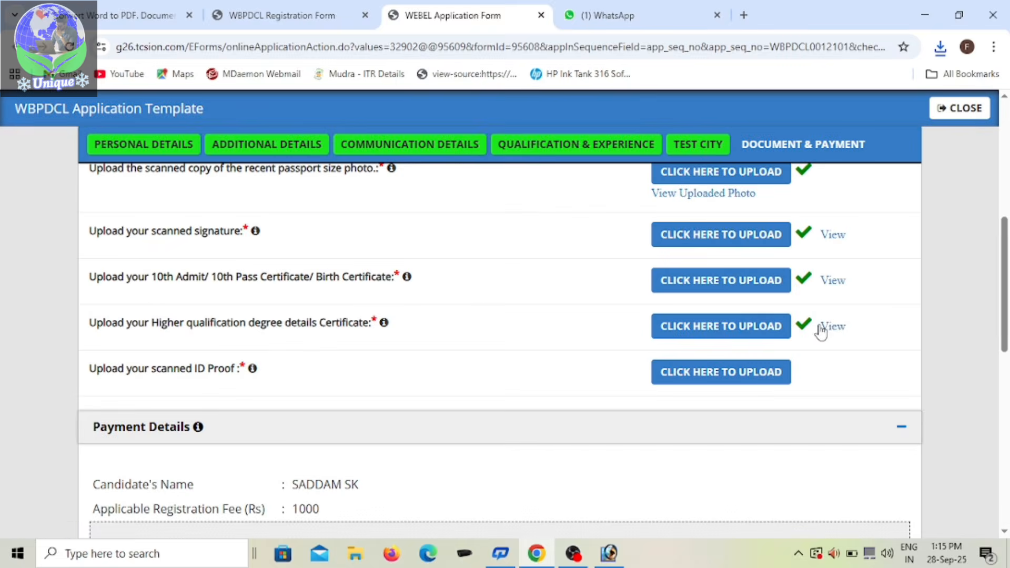
{"action": "left_click", "coordinate": [832, 327]}
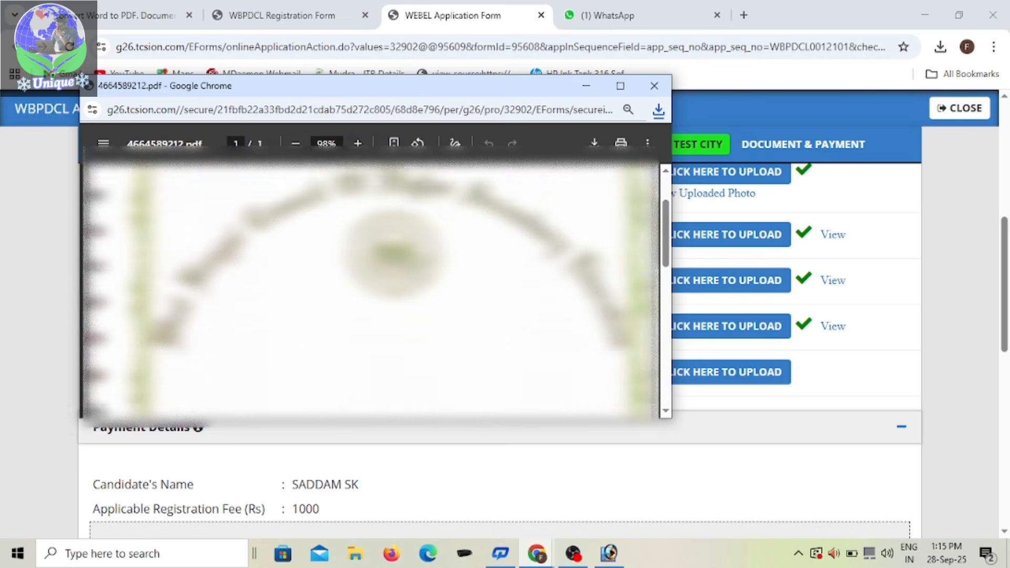
{"action": "scroll", "coordinate": [644, 208], "scroll_direction": "down", "scroll_amount": 3}
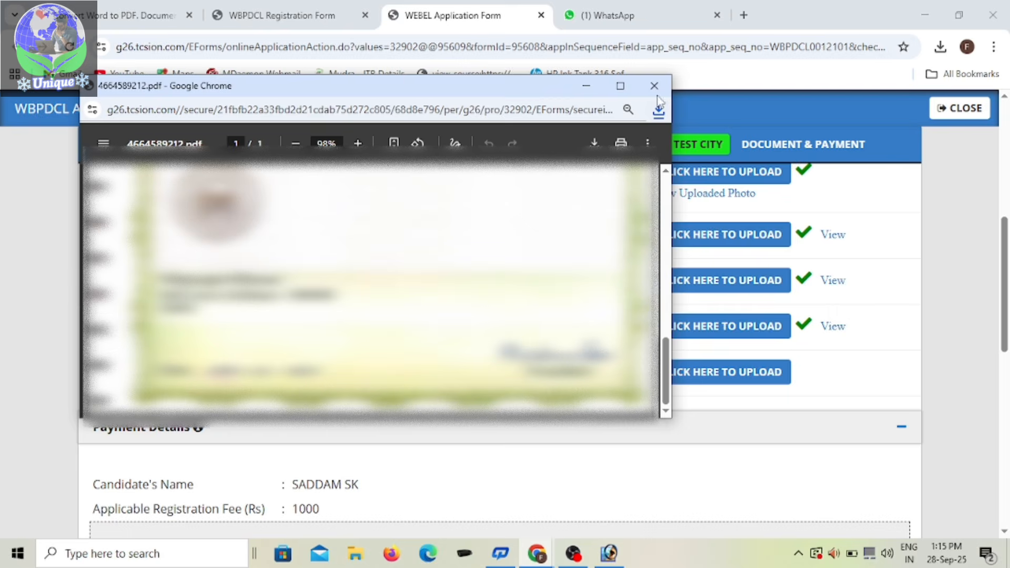
{"action": "left_click", "coordinate": [654, 85]}
Step: Upload pan card (1).pdf as the scanned ID proof and open the uploaded copy for review
{"action": "scroll", "coordinate": [505, 347], "scroll_direction": "down", "scroll_amount": 1}
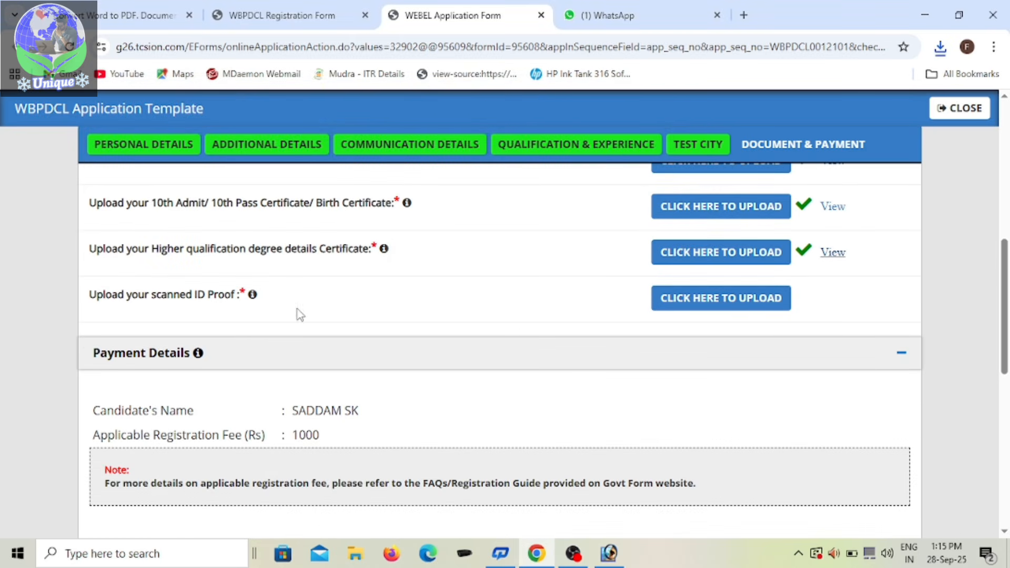
{"action": "left_click", "coordinate": [696, 308]}
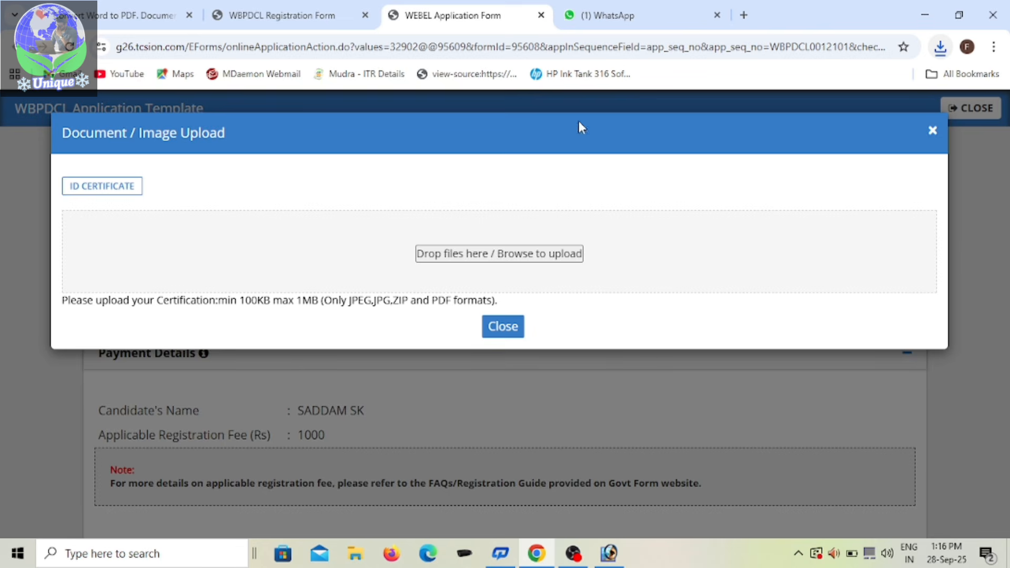
{"action": "left_click", "coordinate": [499, 255]}
{"action": "double_click", "coordinate": [274, 123]}
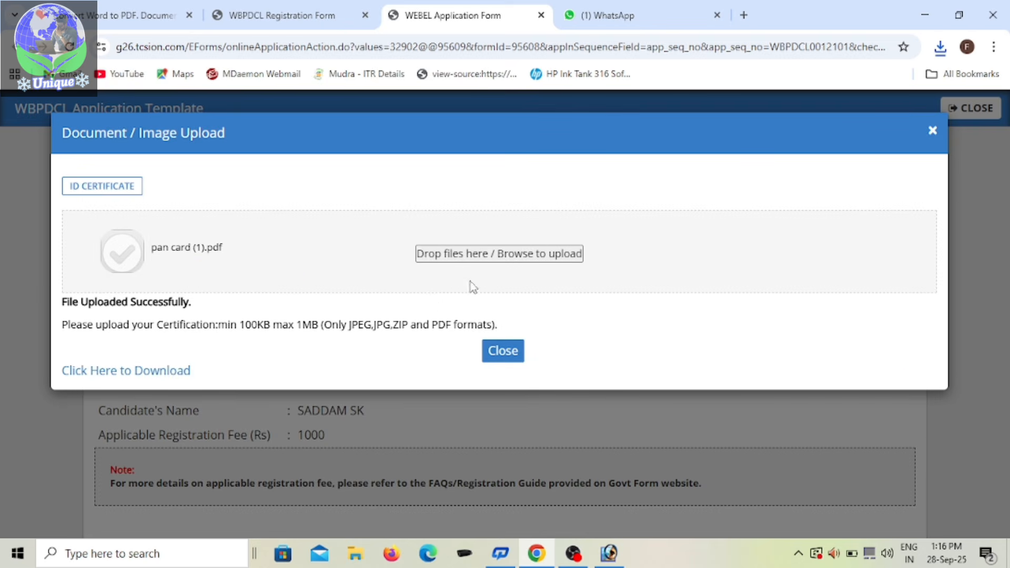
{"action": "left_click", "coordinate": [509, 353]}
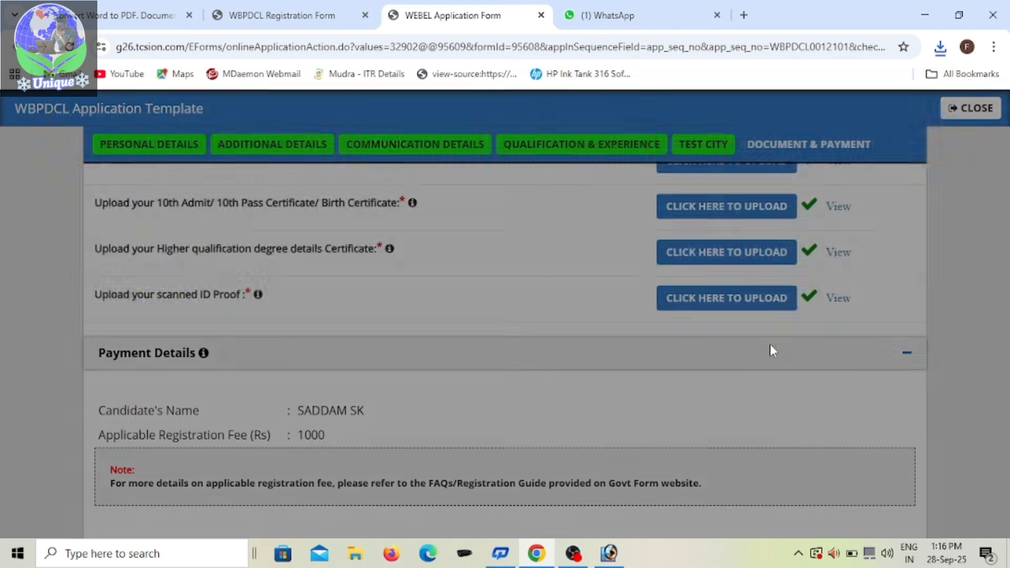
{"action": "left_click", "coordinate": [834, 299]}
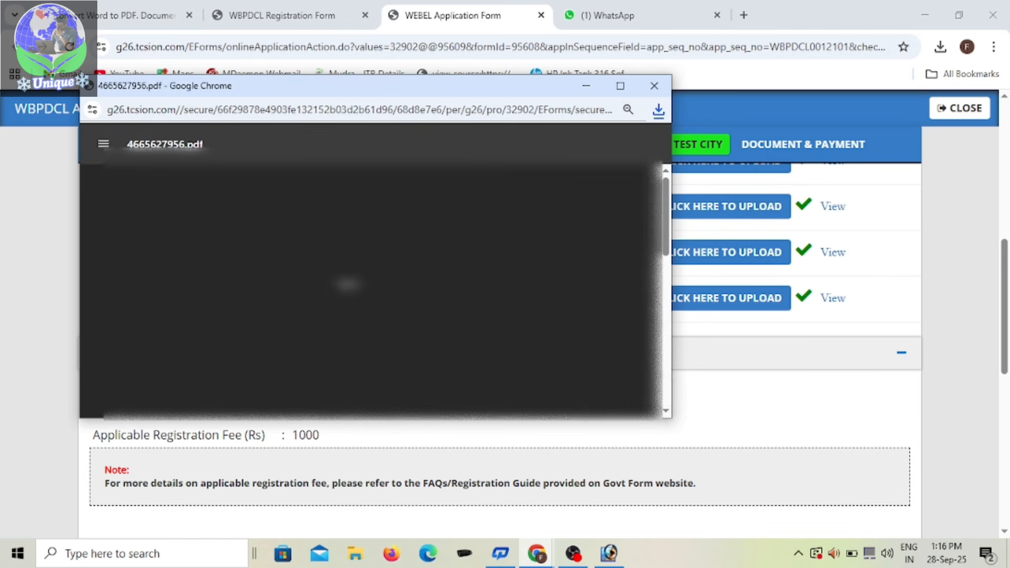
Step: Review the uploaded ID proof PDF through to its second page and close the viewer window
{"action": "scroll", "coordinate": [372, 289], "scroll_direction": "down", "scroll_amount": 10}
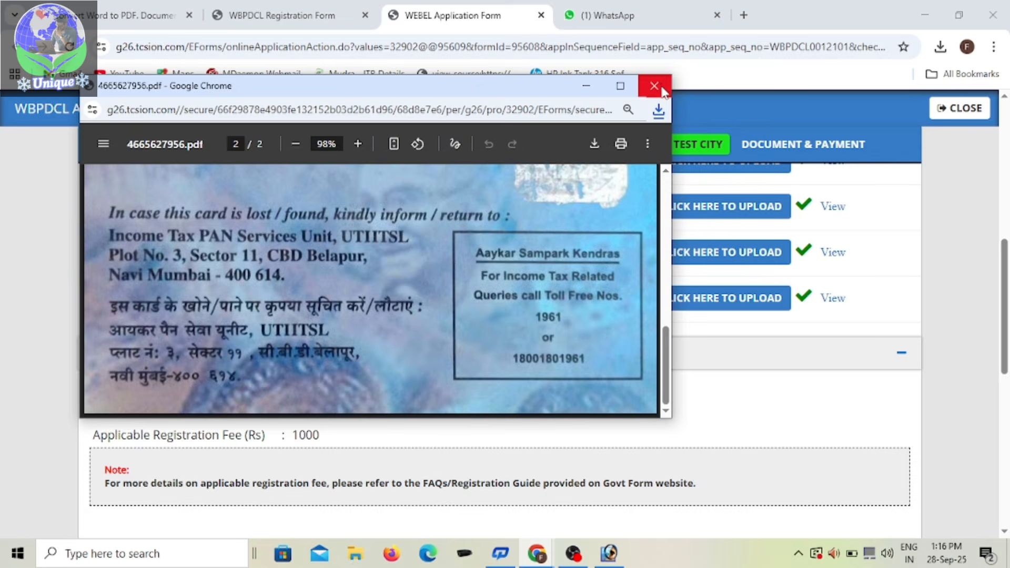
{"action": "left_click", "coordinate": [654, 86]}
Step: Accept every statement in the Declaration section, including the Note and I Agree
{"action": "scroll", "coordinate": [526, 312], "scroll_direction": "down", "scroll_amount": 3}
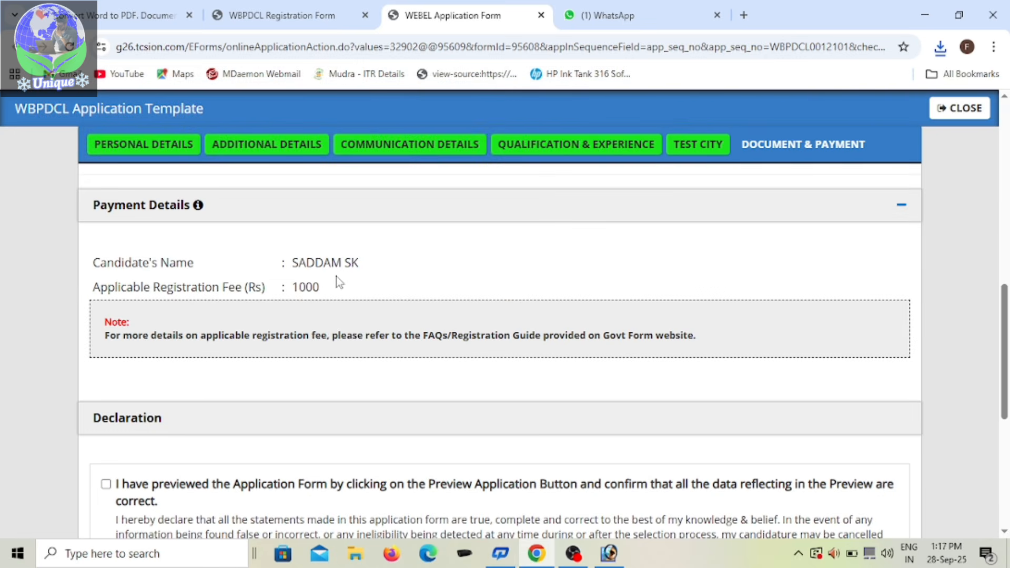
{"action": "scroll", "coordinate": [372, 282], "scroll_direction": "down", "scroll_amount": 1}
{"action": "scroll", "coordinate": [156, 289], "scroll_direction": "down", "scroll_amount": 1}
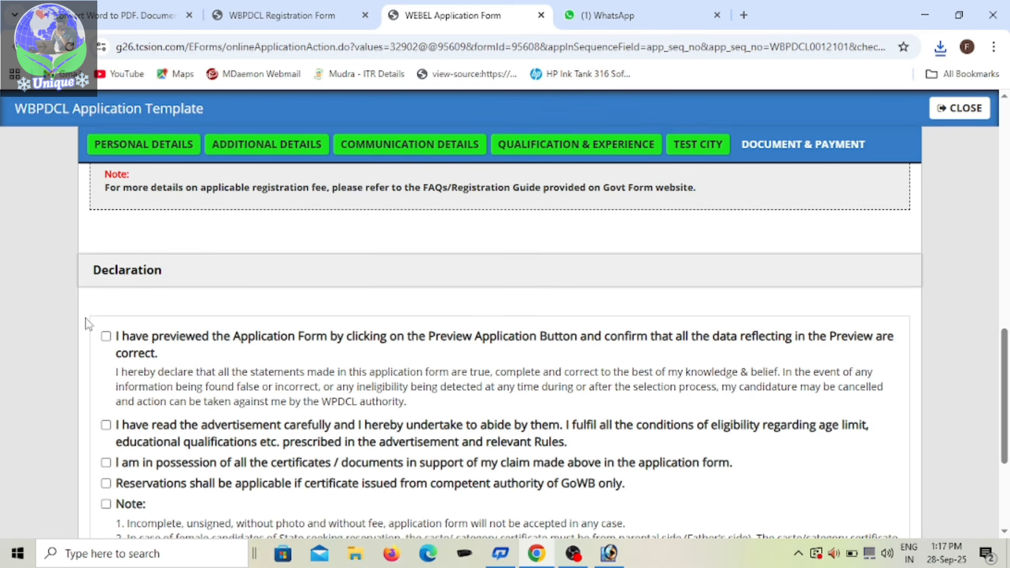
{"action": "left_click", "coordinate": [106, 337]}
{"action": "scroll", "coordinate": [162, 324], "scroll_direction": "down", "scroll_amount": 2}
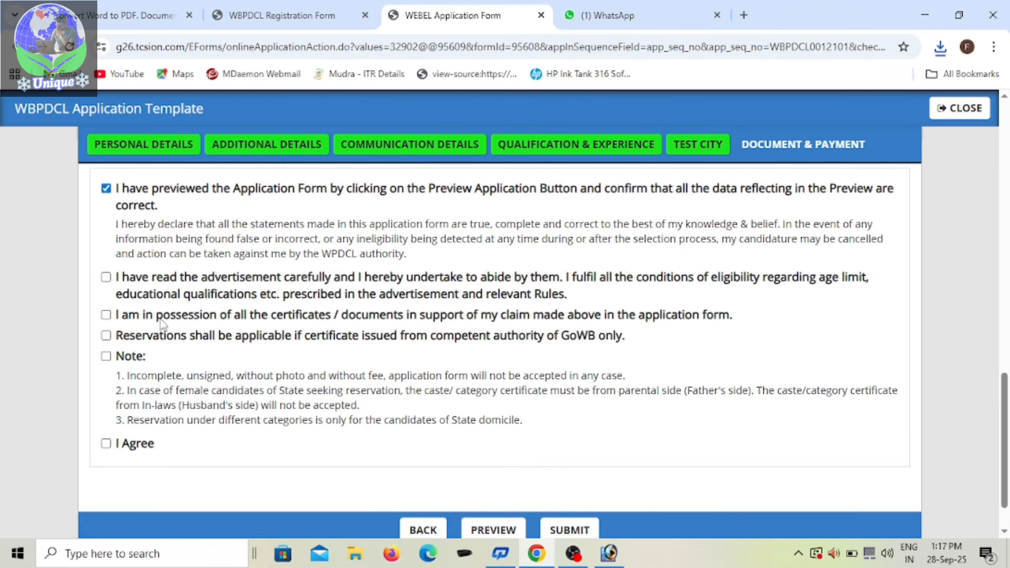
{"action": "left_click", "coordinate": [107, 278]}
{"action": "left_click", "coordinate": [106, 335]}
{"action": "scroll", "coordinate": [108, 362], "scroll_direction": "down", "scroll_amount": 1}
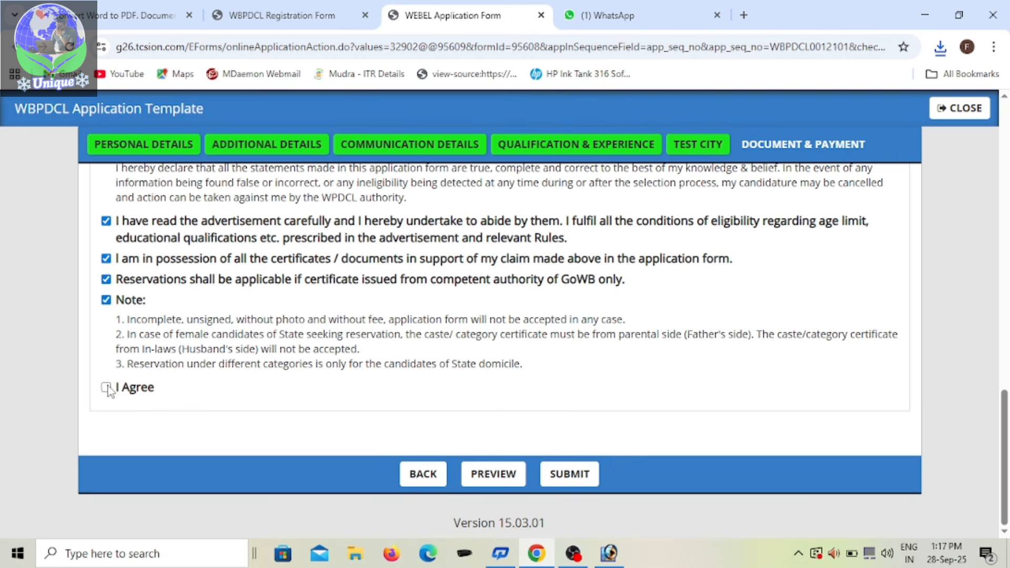
Step: Preview the application and examine all sections from personal details through qualifications, payment and declaration, closing the preview when finished
{"action": "left_click", "coordinate": [506, 470]}
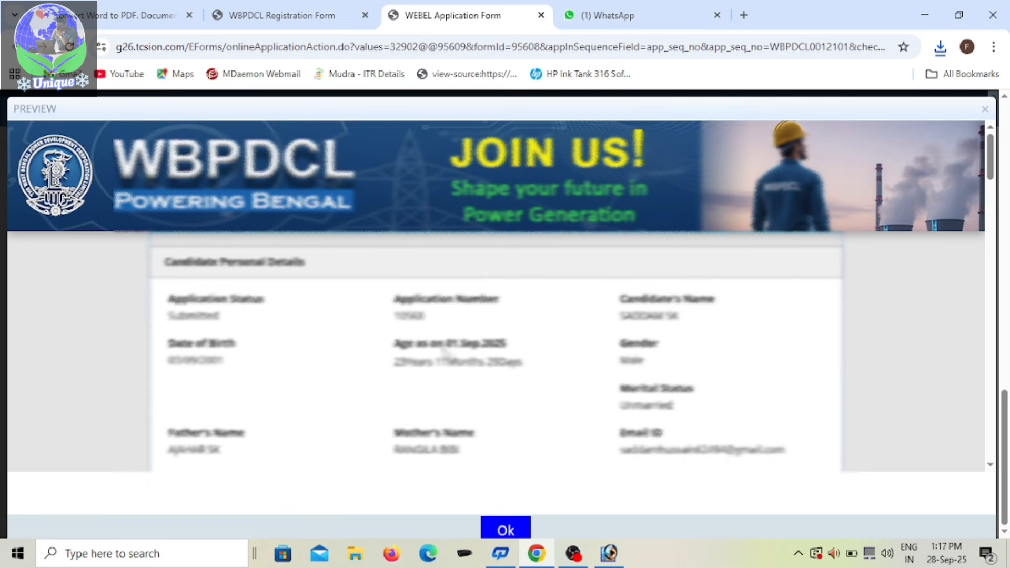
{"action": "scroll", "coordinate": [480, 330], "scroll_direction": "down", "scroll_amount": 2}
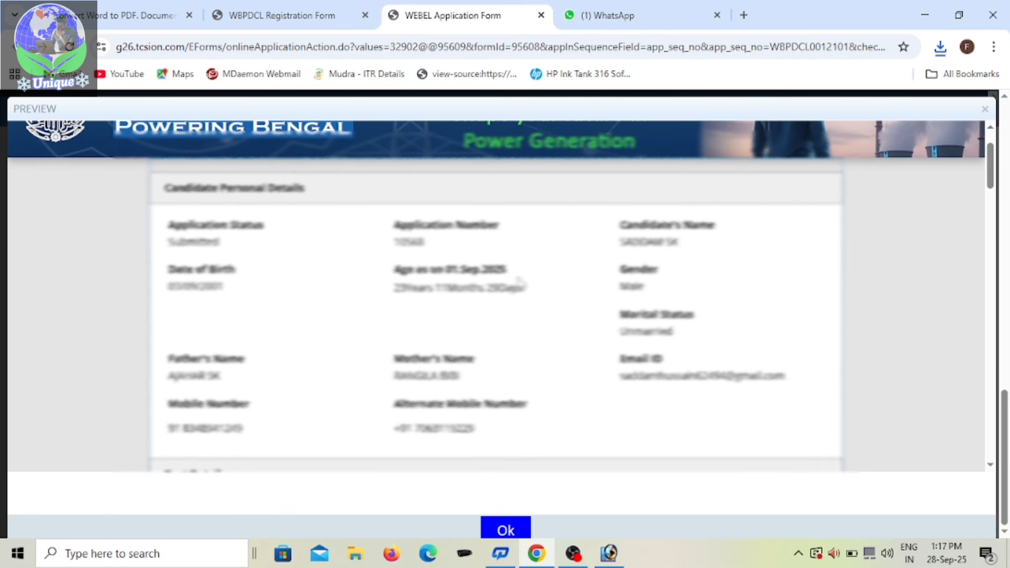
{"action": "scroll", "coordinate": [456, 294], "scroll_direction": "down", "scroll_amount": 2}
{"action": "scroll", "coordinate": [400, 221], "scroll_direction": "up", "scroll_amount": 2}
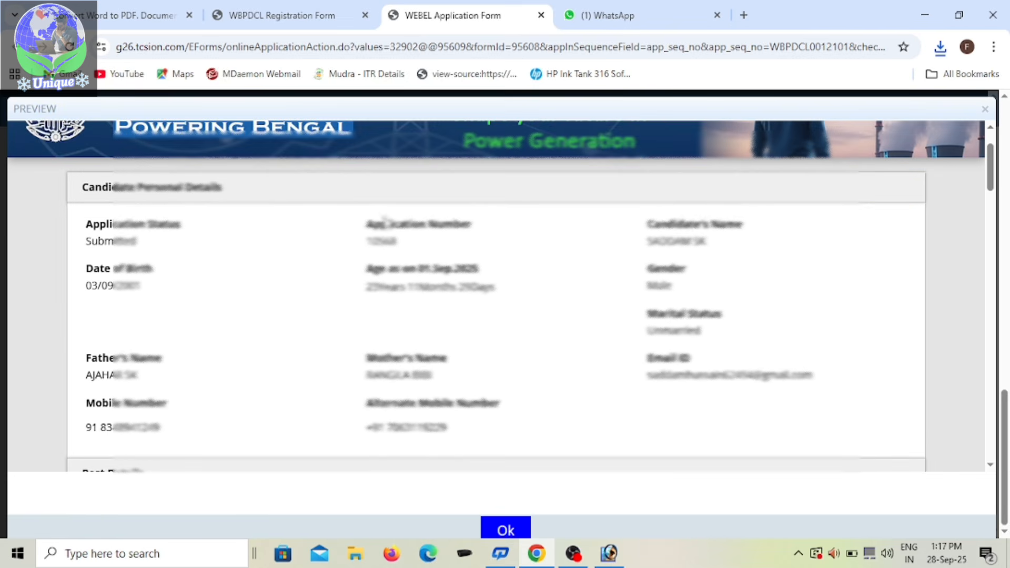
{"action": "scroll", "coordinate": [564, 293], "scroll_direction": "down", "scroll_amount": 5}
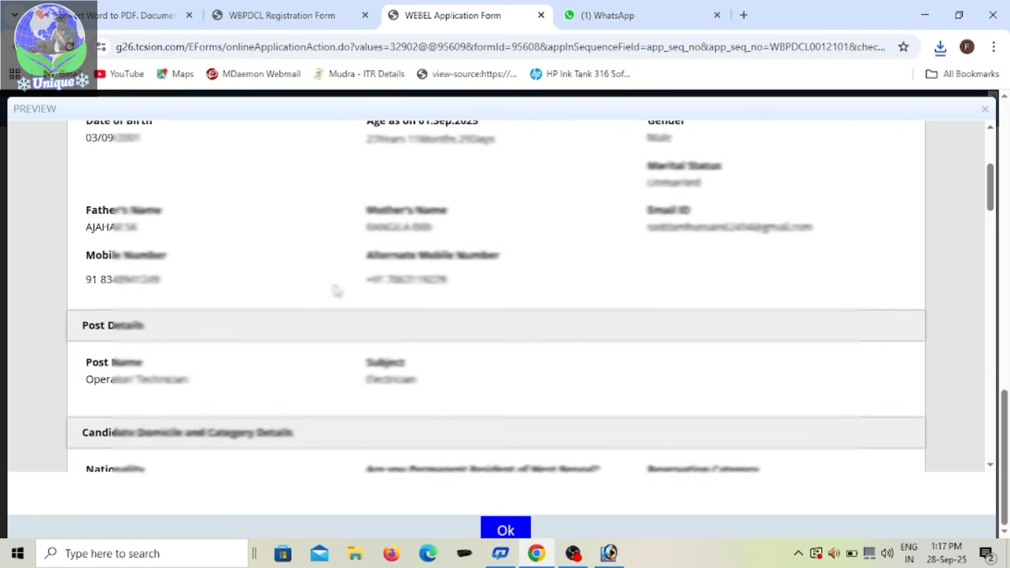
{"action": "scroll", "coordinate": [506, 284], "scroll_direction": "down", "scroll_amount": 4}
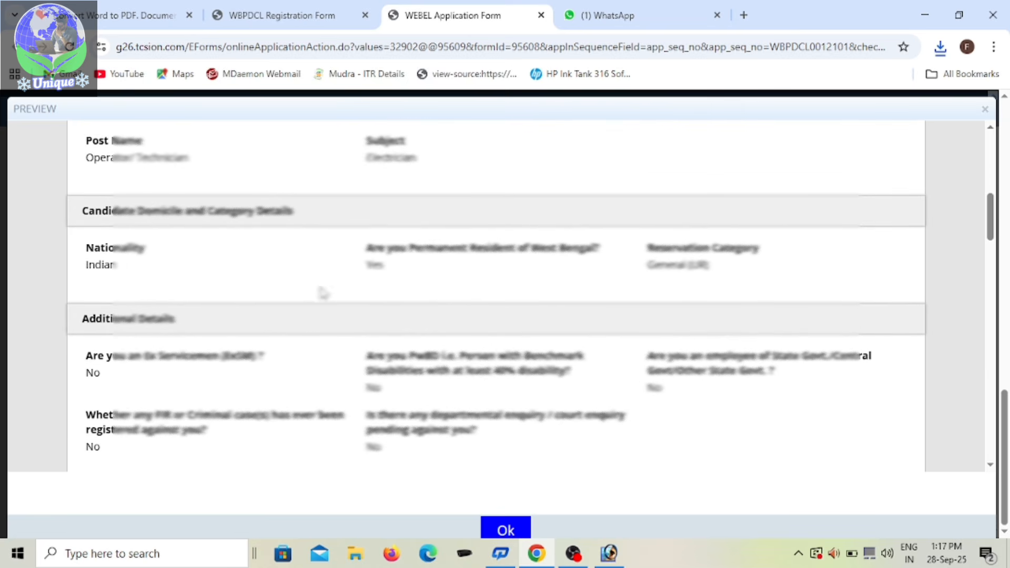
{"action": "scroll", "coordinate": [436, 279], "scroll_direction": "down", "scroll_amount": 1}
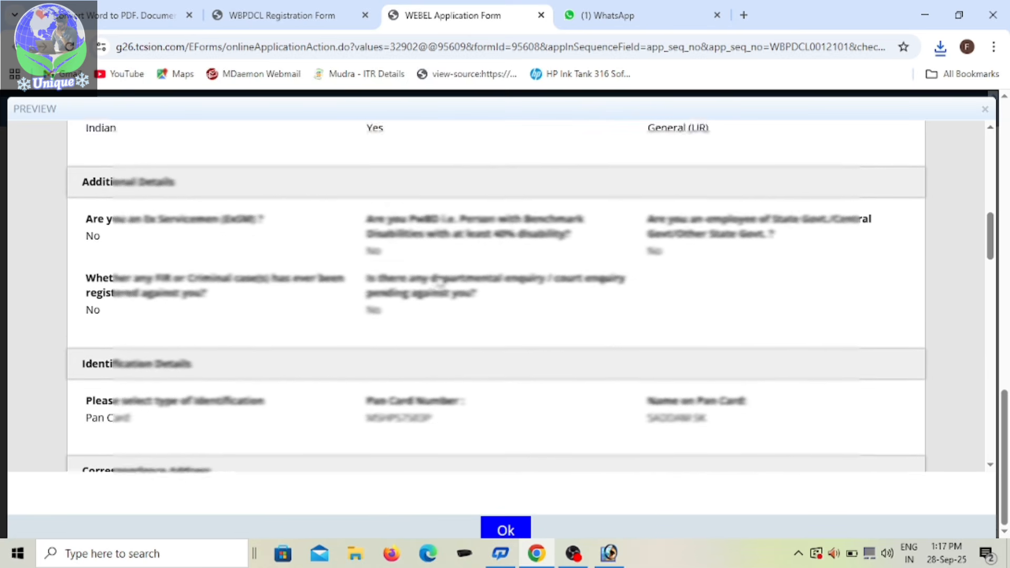
{"action": "scroll", "coordinate": [436, 280], "scroll_direction": "up", "scroll_amount": 2}
{"action": "scroll", "coordinate": [584, 263], "scroll_direction": "down", "scroll_amount": 2}
{"action": "scroll", "coordinate": [510, 272], "scroll_direction": "down", "scroll_amount": 4}
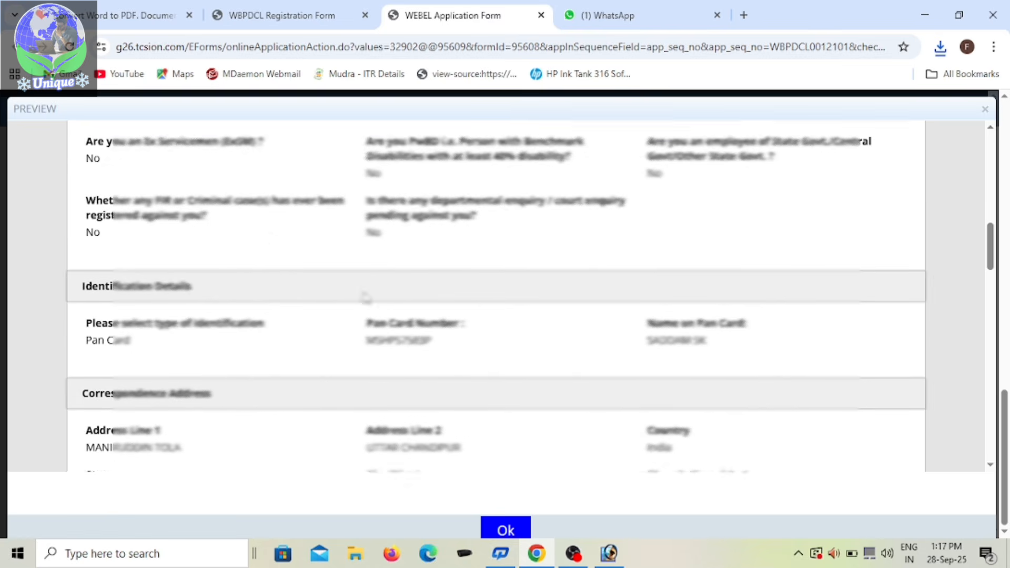
{"action": "scroll", "coordinate": [406, 311], "scroll_direction": "down", "scroll_amount": 5}
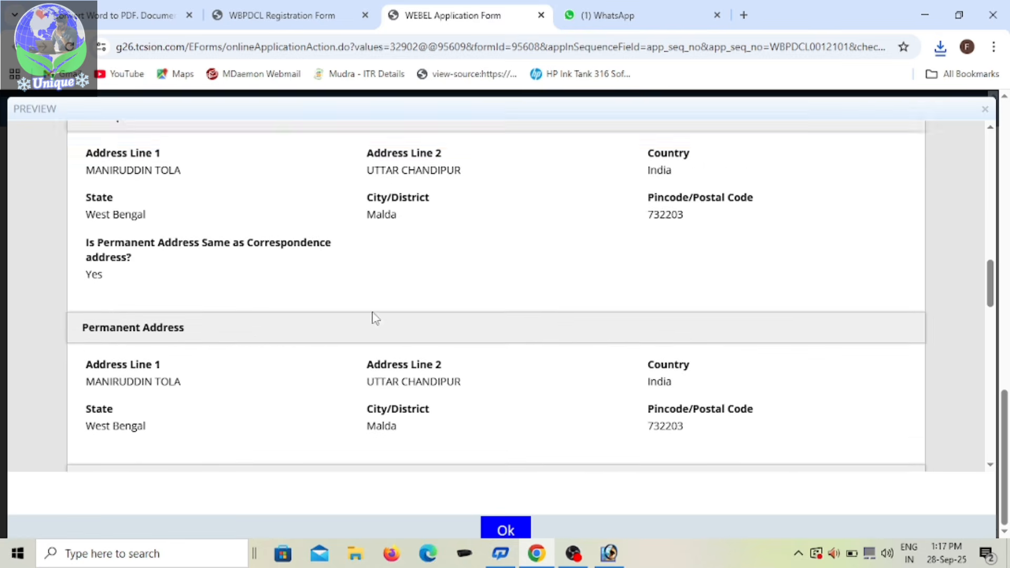
{"action": "scroll", "coordinate": [235, 310], "scroll_direction": "down", "scroll_amount": 4}
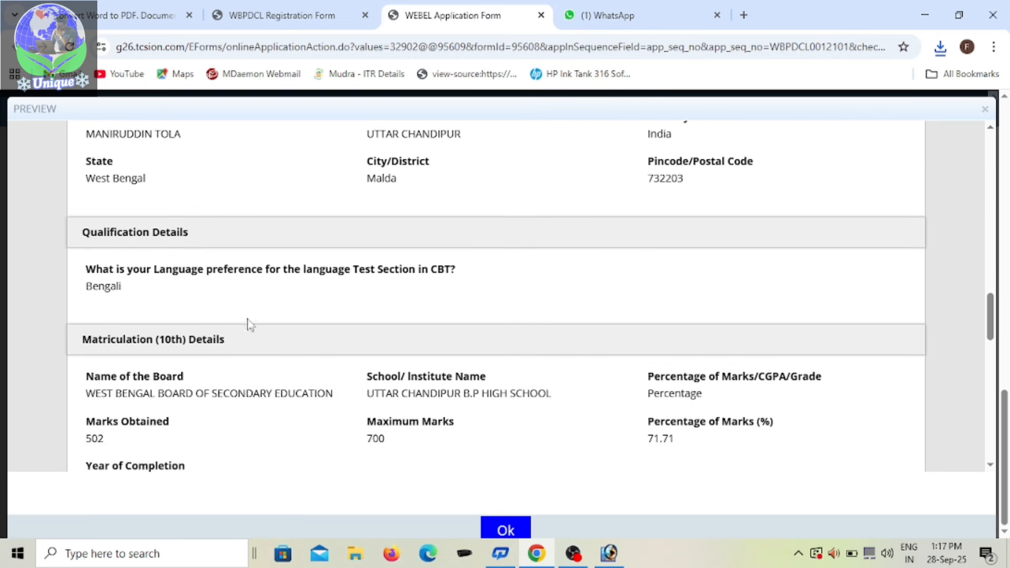
{"action": "scroll", "coordinate": [252, 330], "scroll_direction": "down", "scroll_amount": 4}
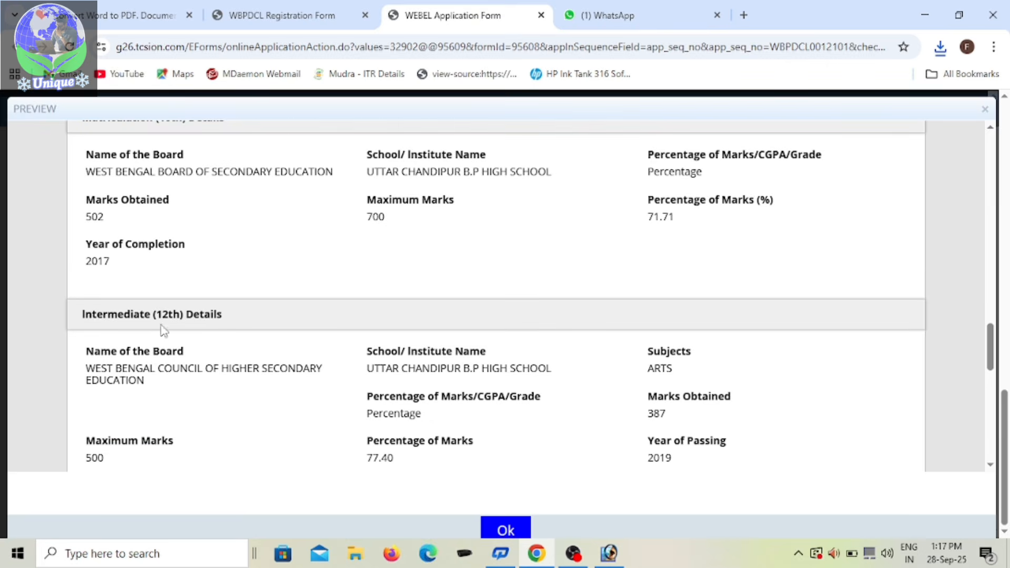
{"action": "scroll", "coordinate": [270, 342], "scroll_direction": "down", "scroll_amount": 5}
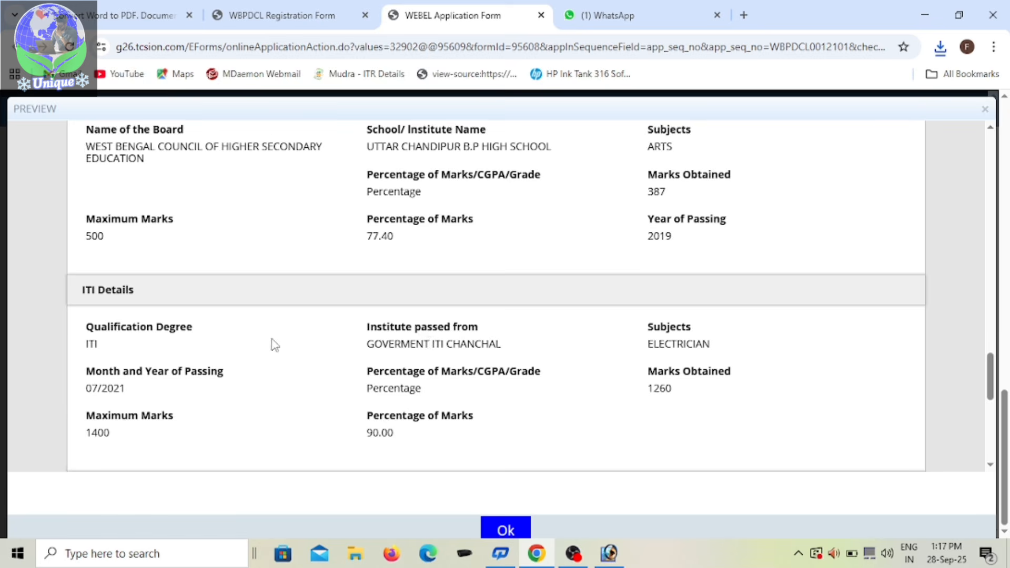
{"action": "scroll", "coordinate": [279, 379], "scroll_direction": "down", "scroll_amount": 4}
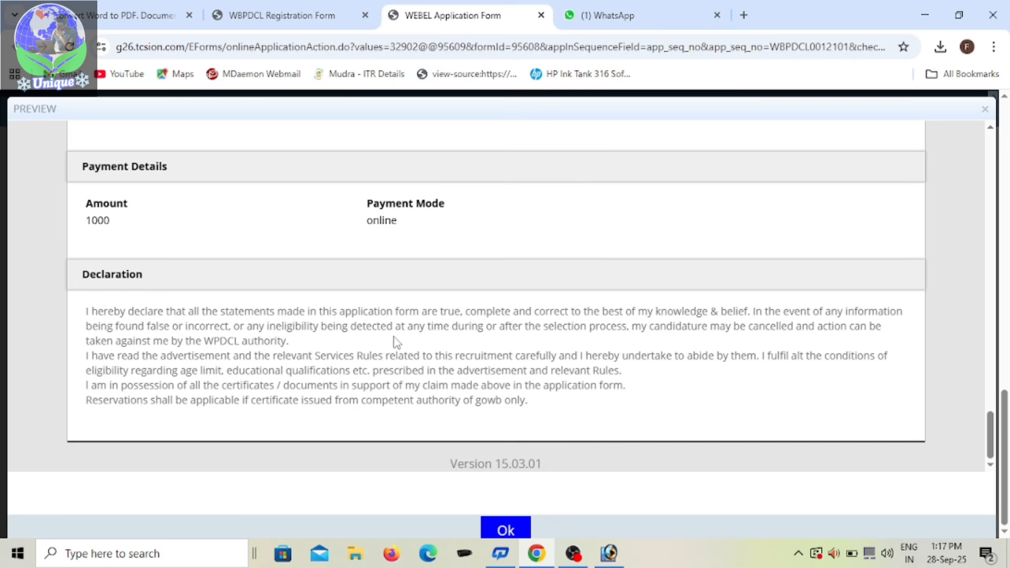
{"action": "left_click", "coordinate": [505, 531]}
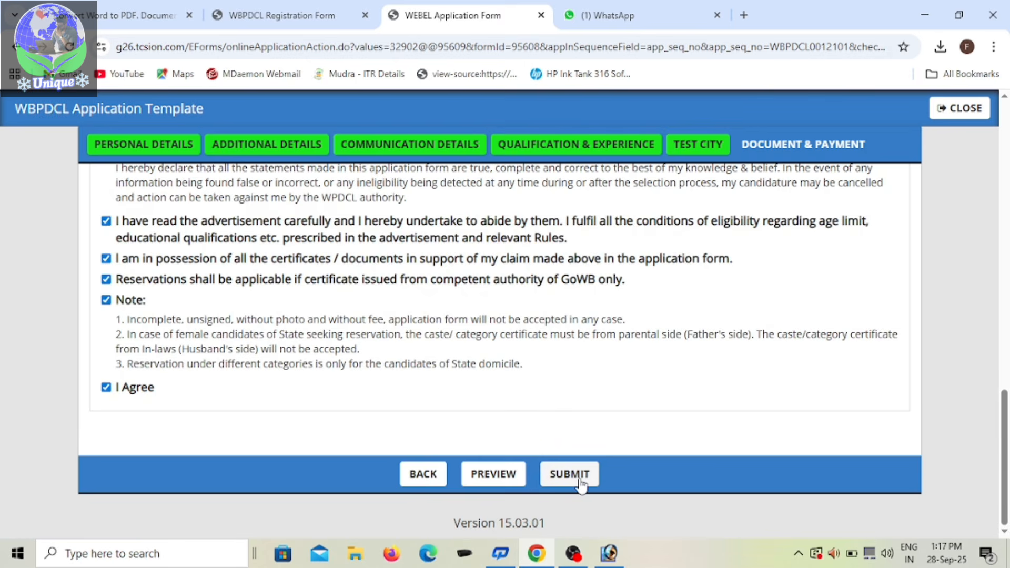
Step: Try to submit the application, and view the uploaded passport size photo as required before submission
{"action": "left_click", "coordinate": [581, 481]}
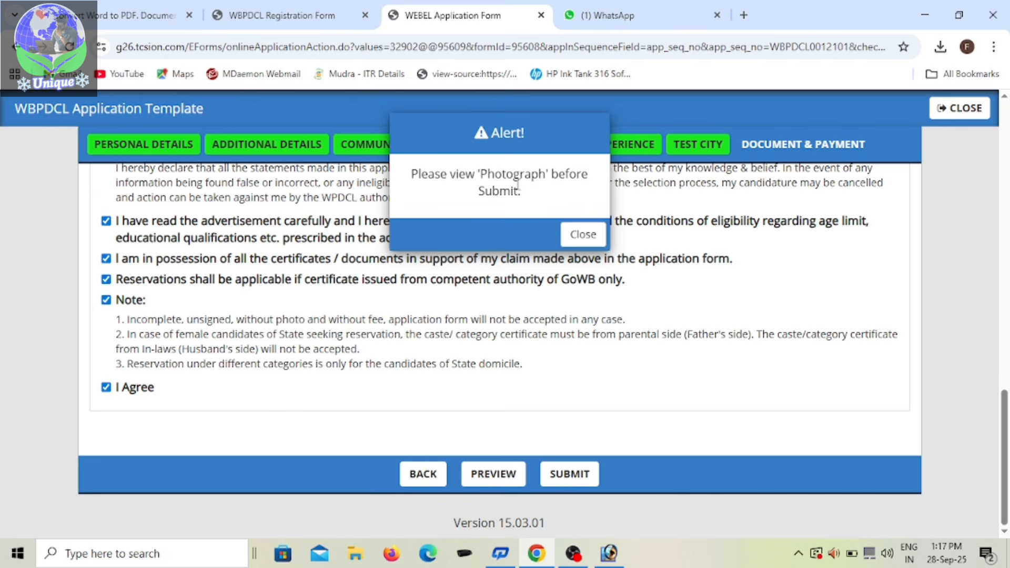
{"action": "left_click", "coordinate": [589, 242]}
{"action": "scroll", "coordinate": [575, 334], "scroll_direction": "up", "scroll_amount": 7}
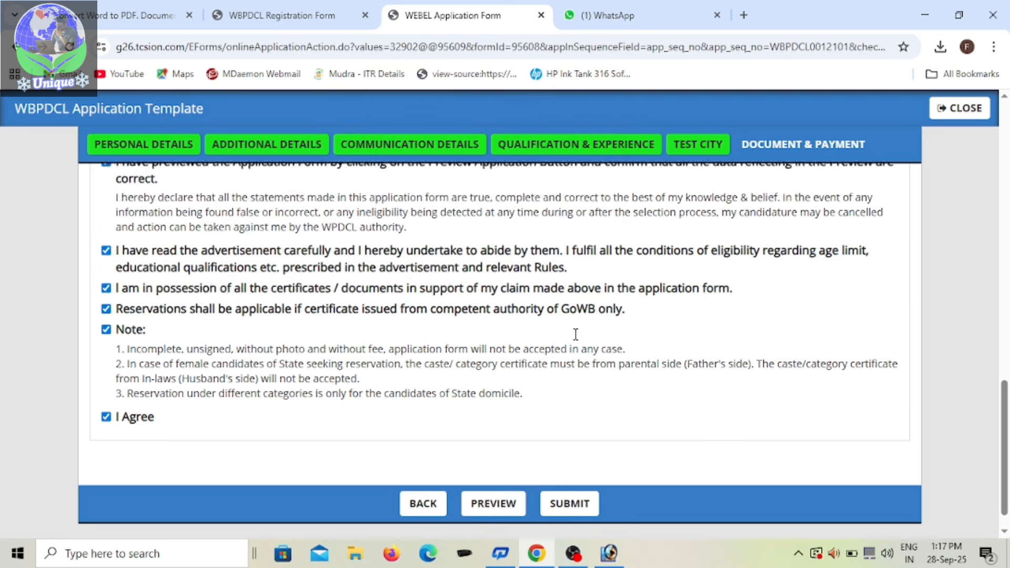
{"action": "scroll", "coordinate": [576, 335], "scroll_direction": "up", "scroll_amount": 6}
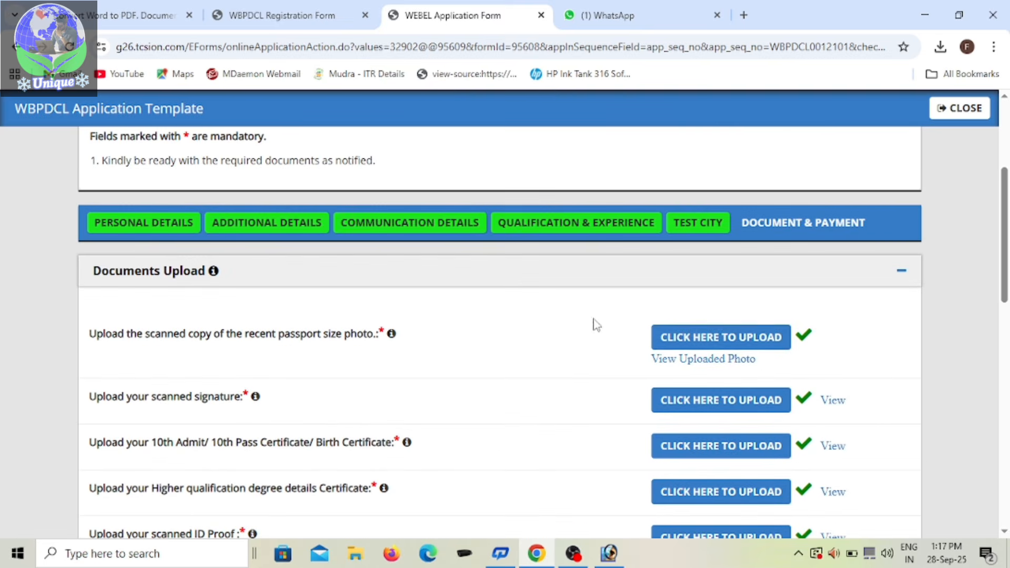
{"action": "left_click", "coordinate": [694, 368]}
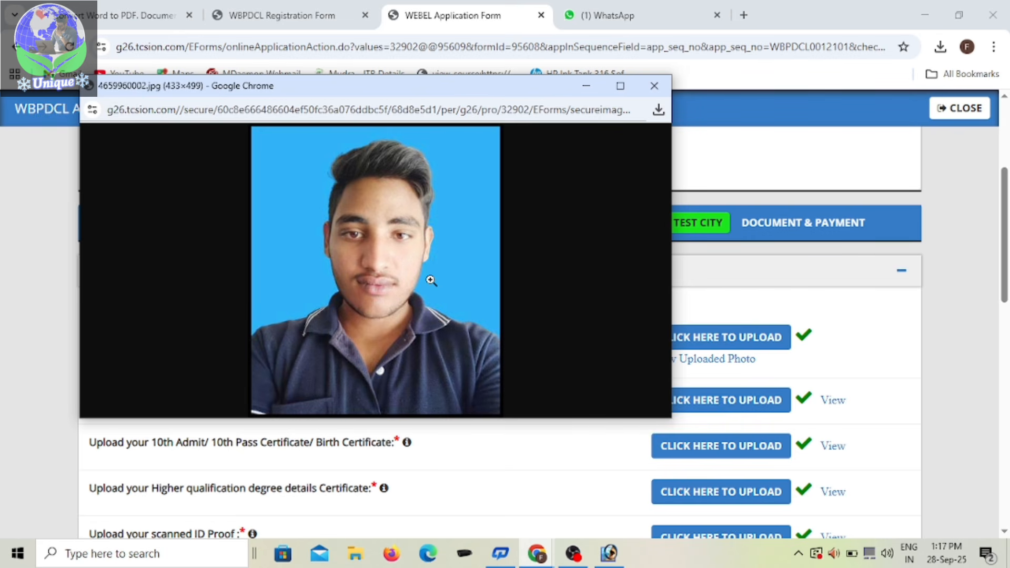
{"action": "left_click", "coordinate": [653, 86]}
Step: Submit the application form with all declarations accepted
{"action": "scroll", "coordinate": [628, 368], "scroll_direction": "down", "scroll_amount": 7}
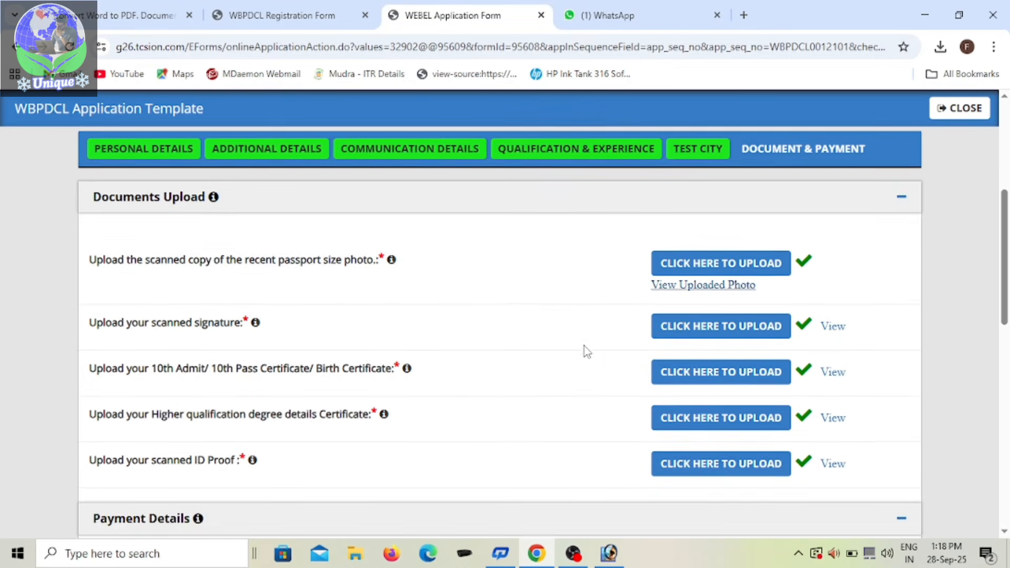
{"action": "scroll", "coordinate": [350, 372], "scroll_direction": "down", "scroll_amount": 6}
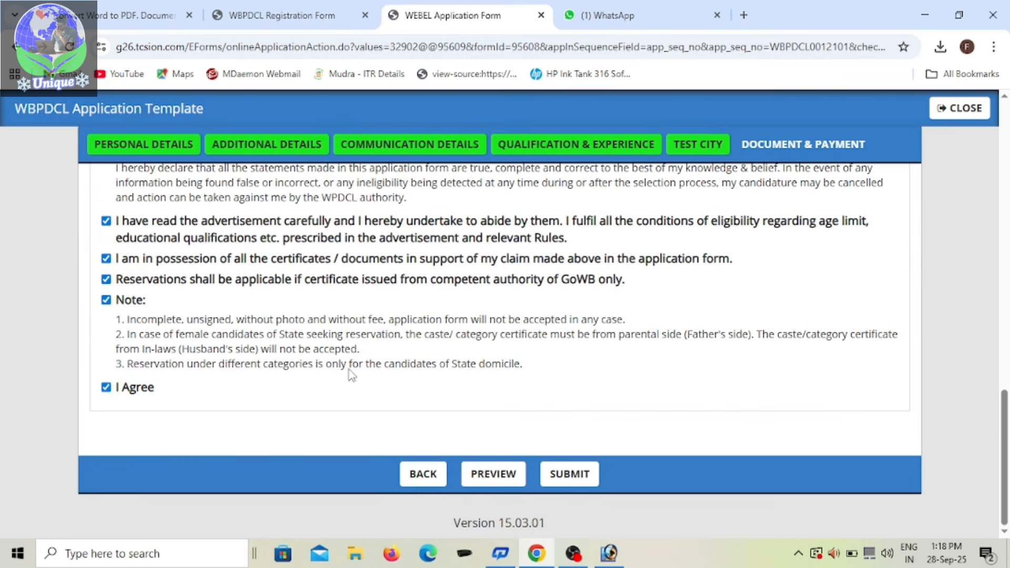
{"action": "left_click", "coordinate": [579, 477]}
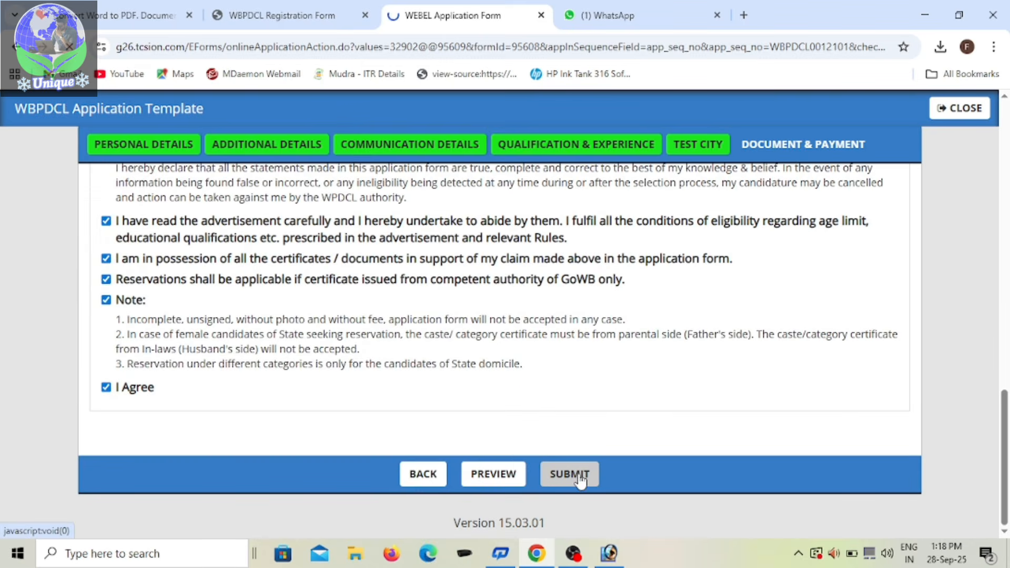